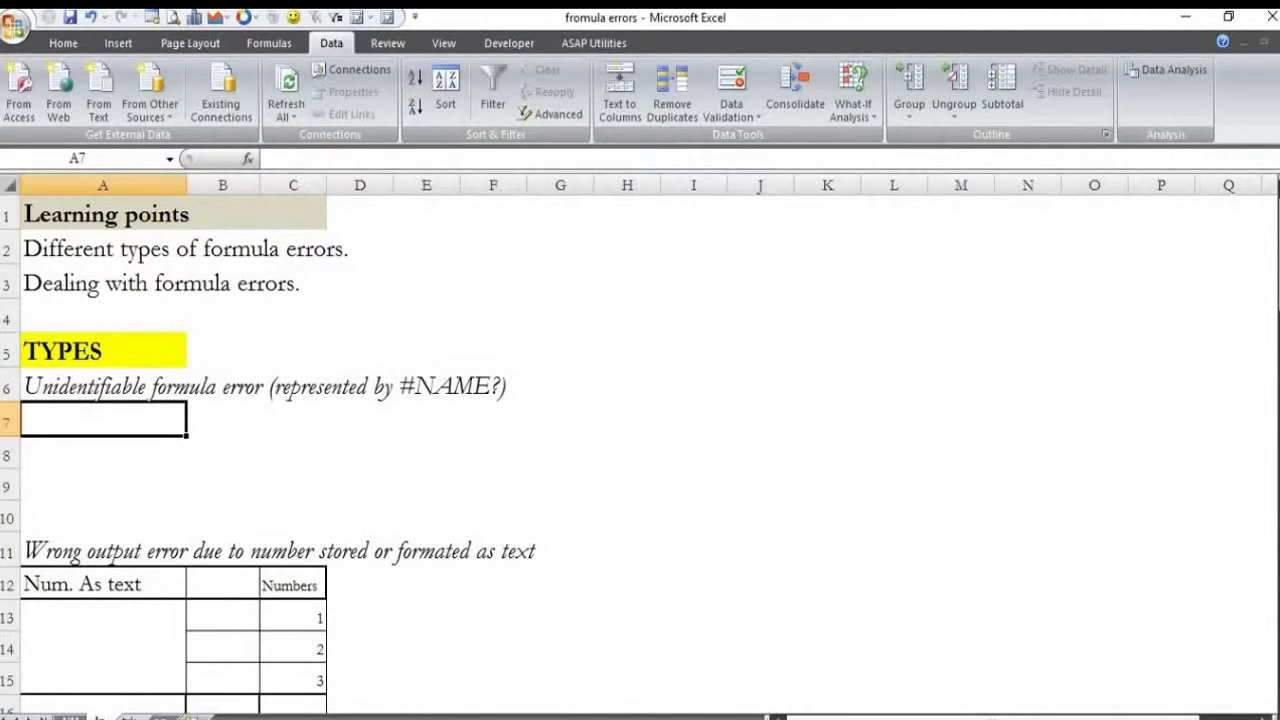
- Enter the misspelled =SUL(A8:A9) in A7 so it shows a #NAME? error
type("=SU")
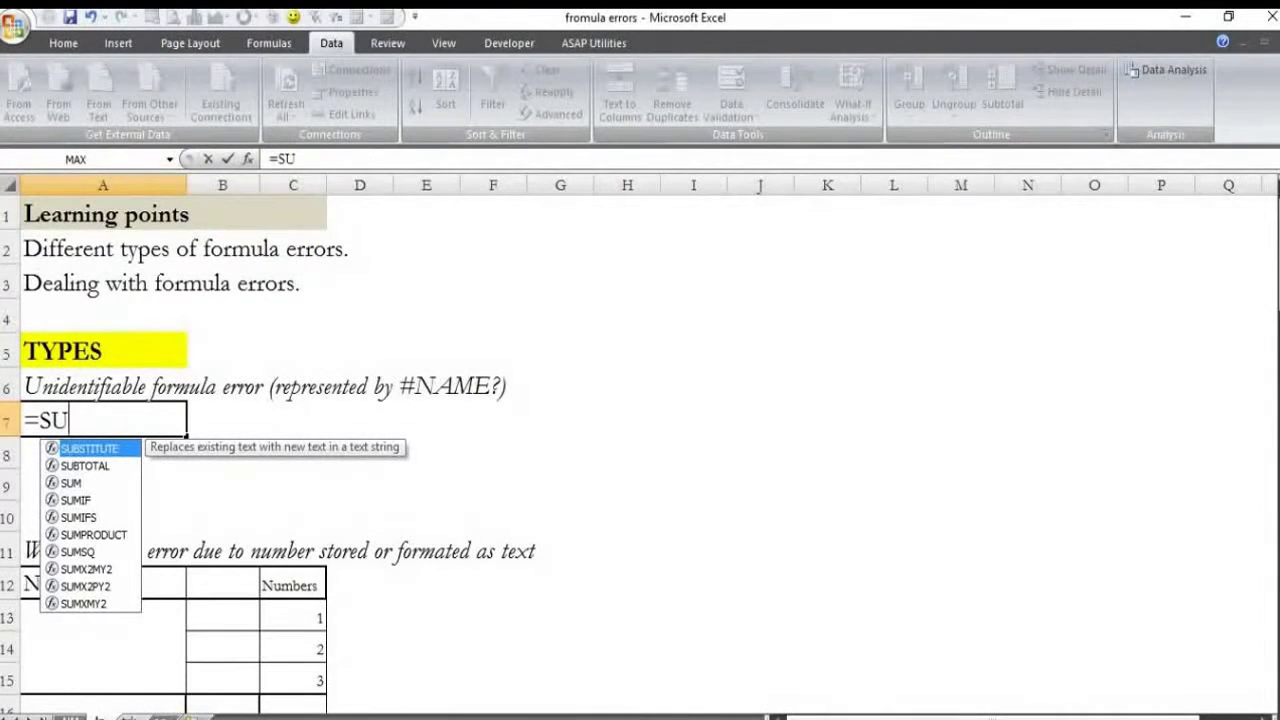
type("L")
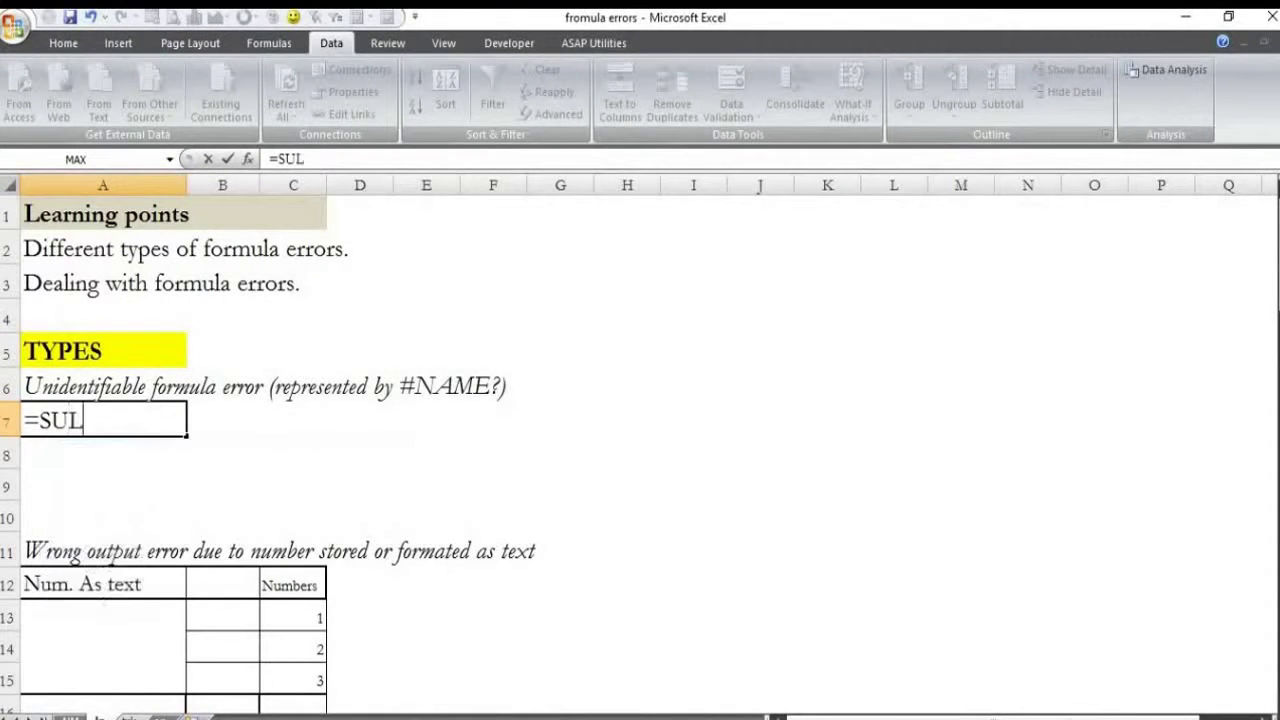
type("(")
left_click_drag(170, 425, 170, 490)
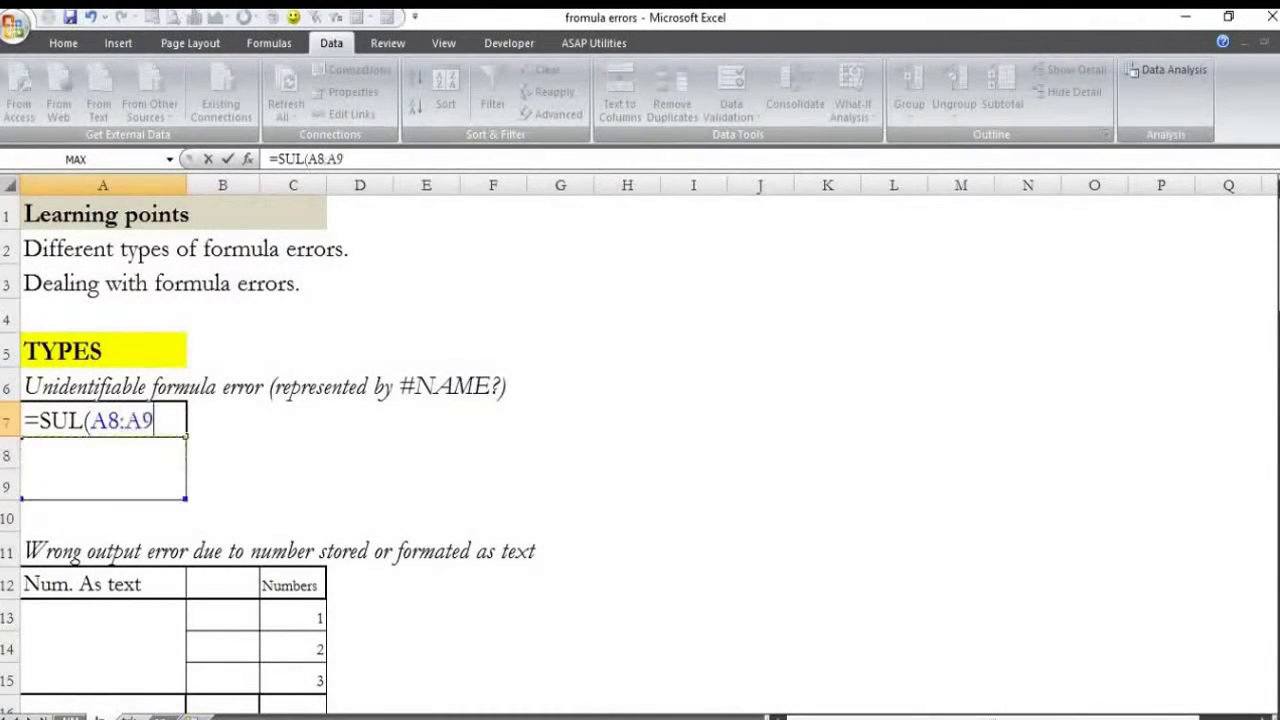
key("Return")
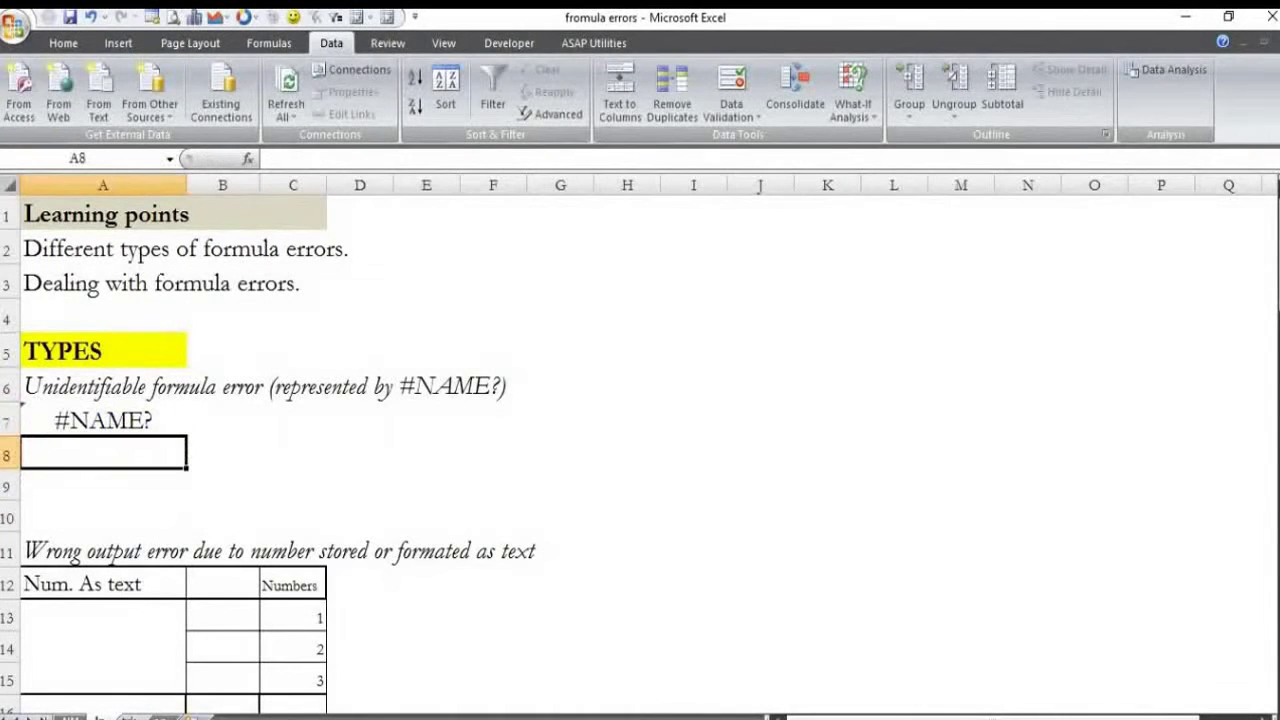
left_click(103, 420)
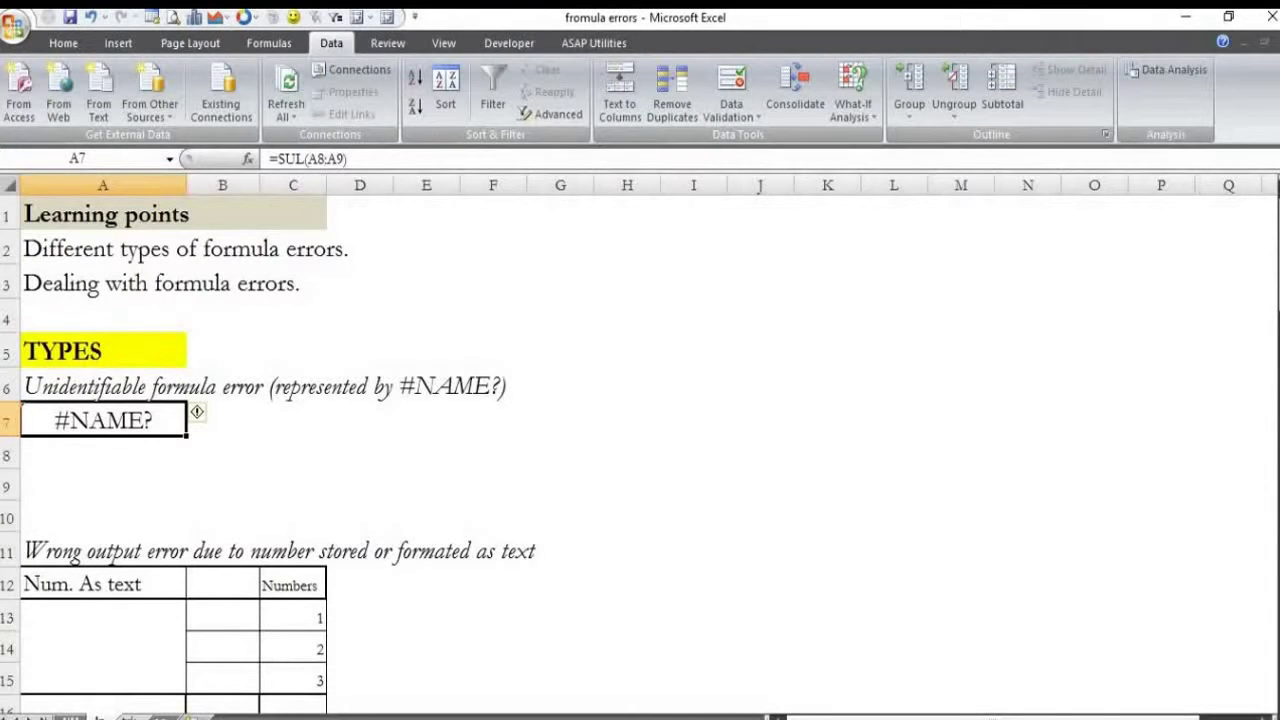
- Correct SUL to SUM in A7's formula so =SUM(A8:A9) returns 0
key("F2")
key("Left")
key("Left")
key("Left")
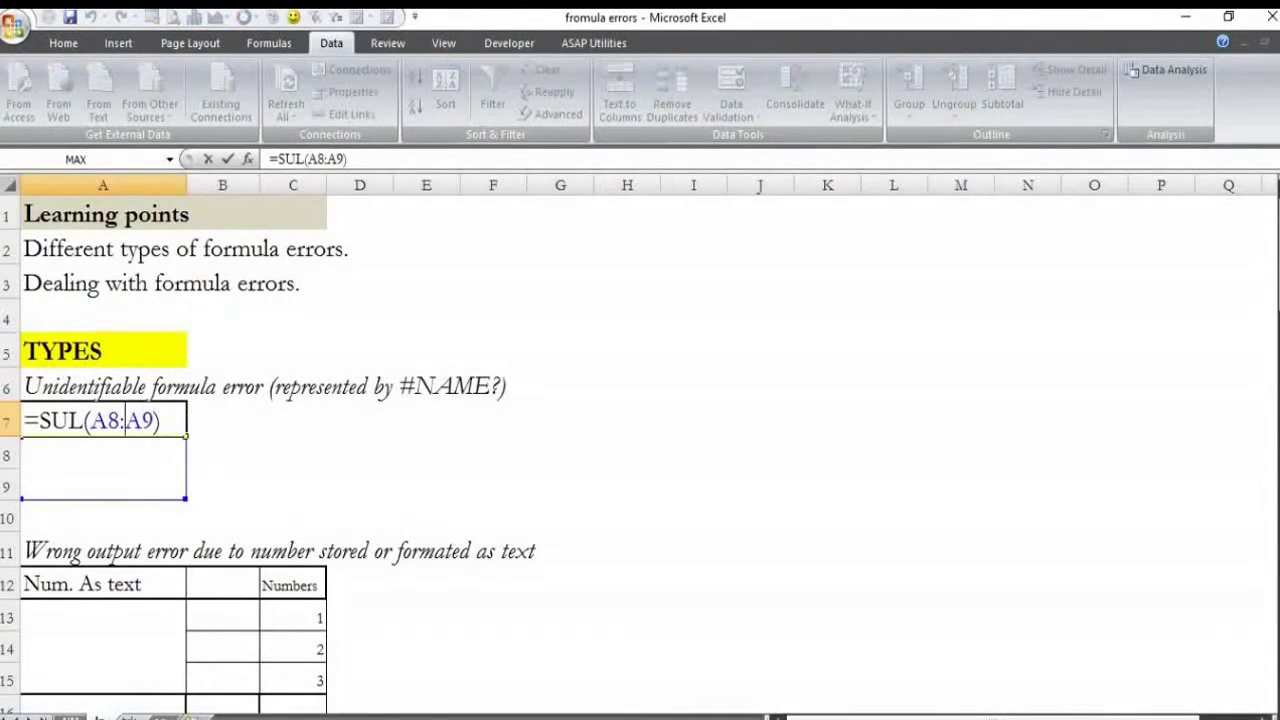
key("Left")
key("Left")
key("Left")
key("Left")
key("BackSpace")
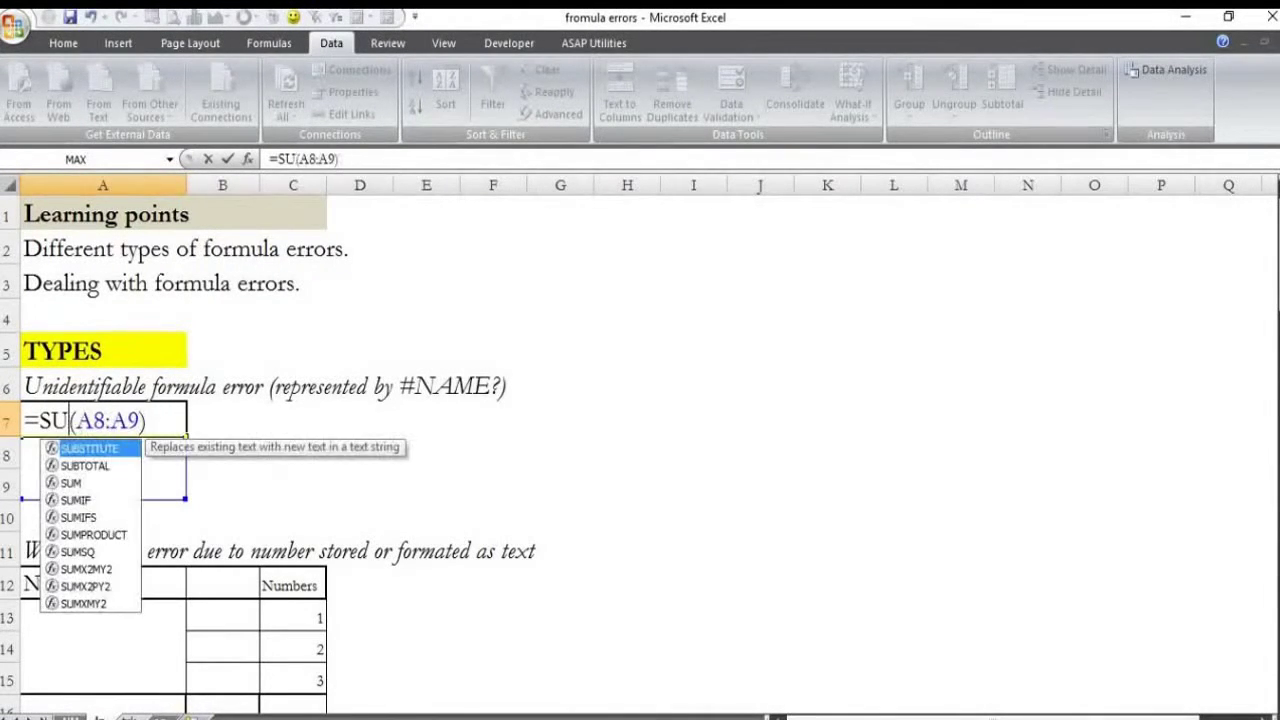
type("M")
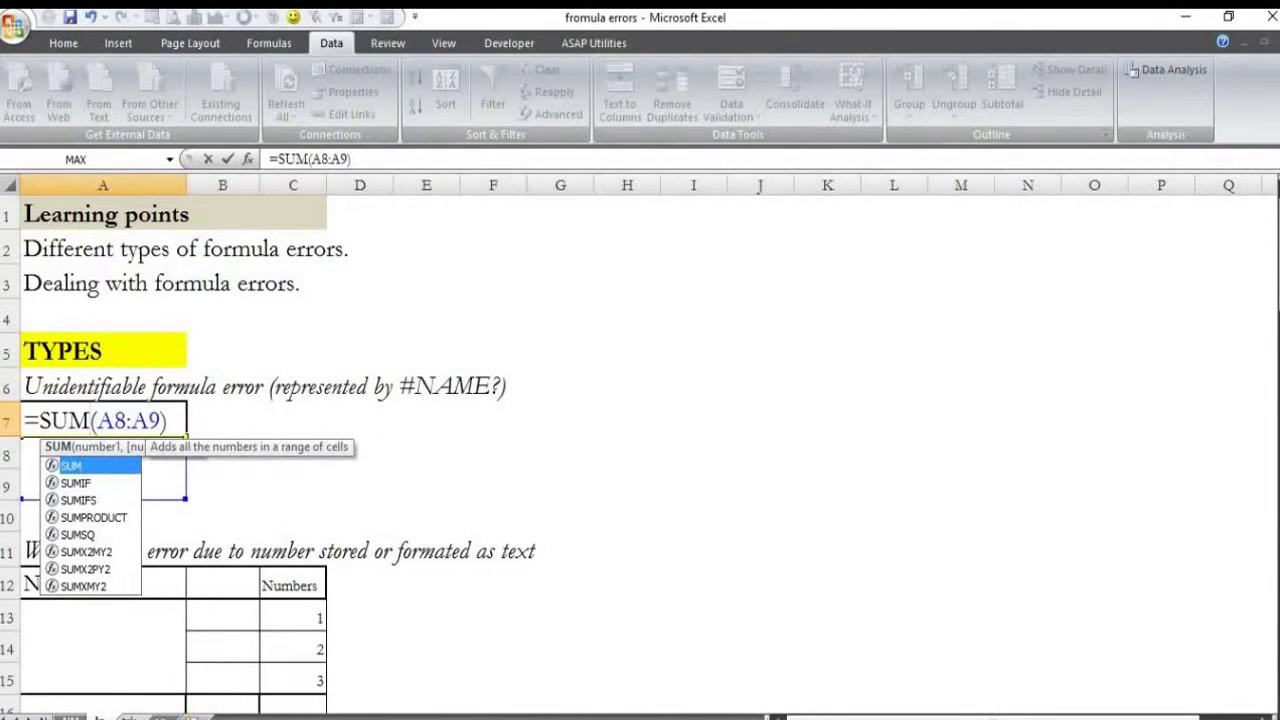
key("Return")
left_click(102, 420)
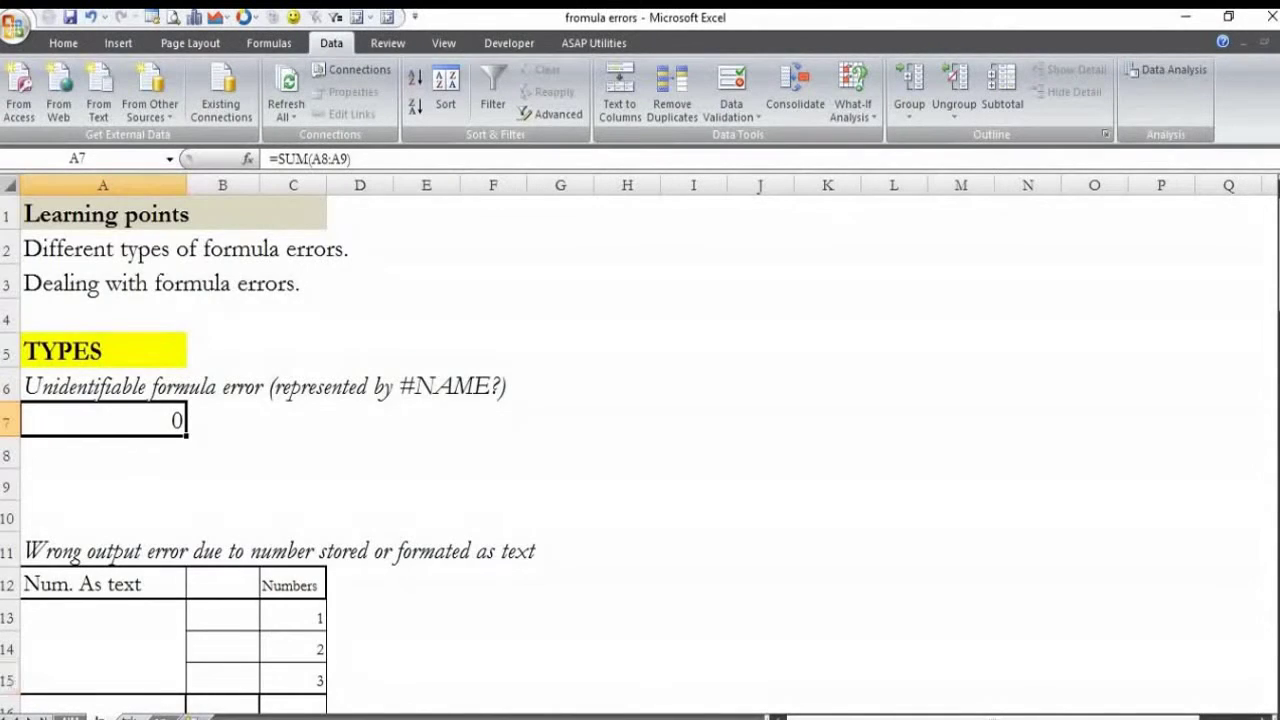
scroll(300, 450, "down", 3)
- Enter =SUM(A13:A15) in A17, which totals 0 for the text-stored numbers
left_click(102, 310)
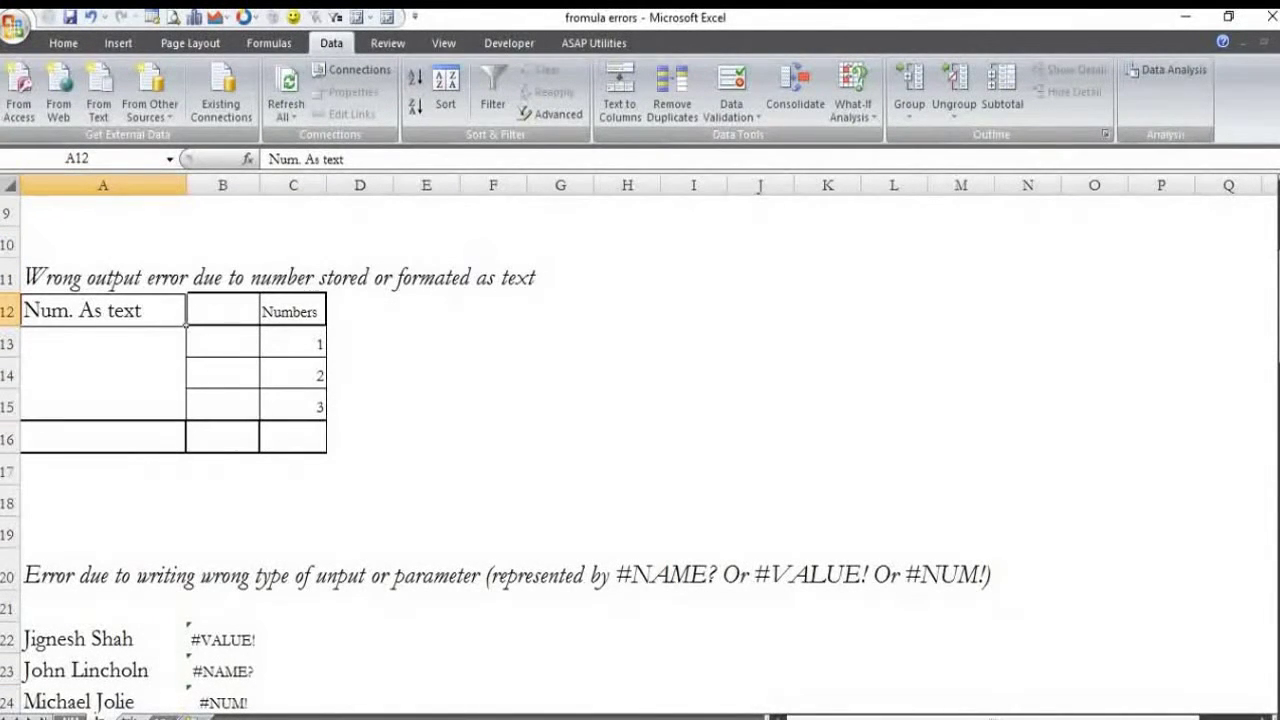
left_click(222, 310)
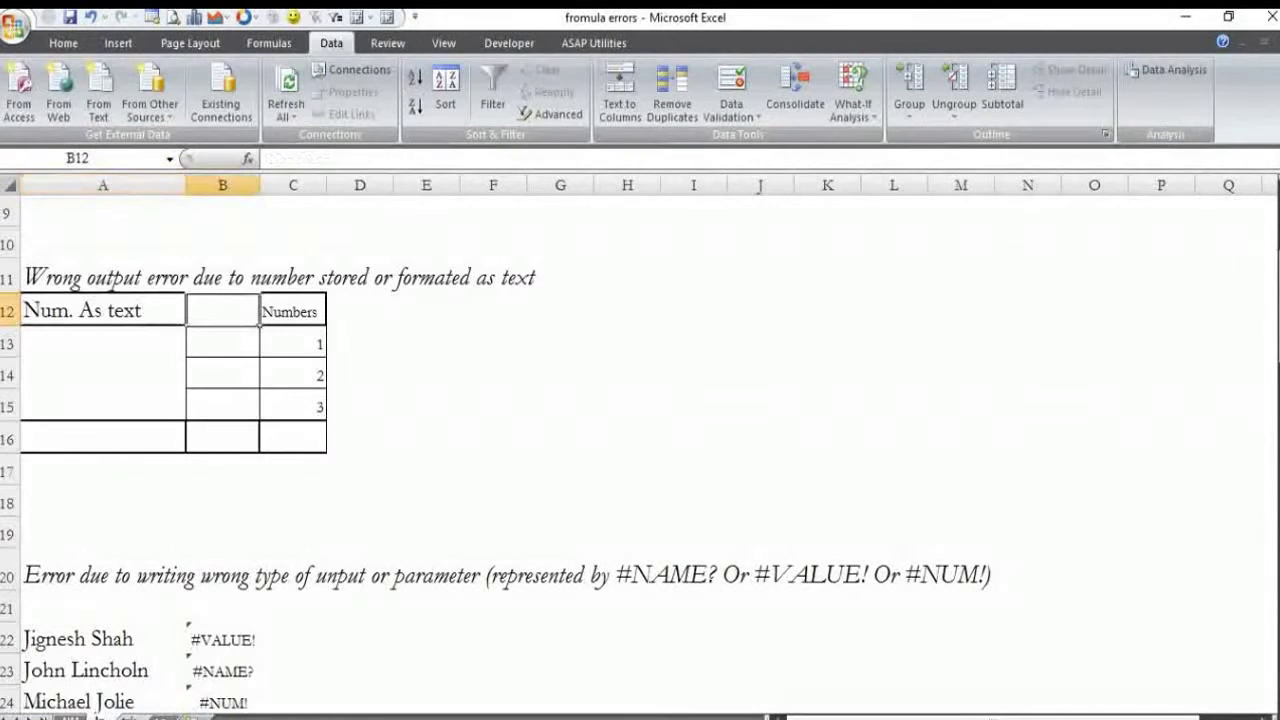
left_click(102, 310)
left_click(222, 310)
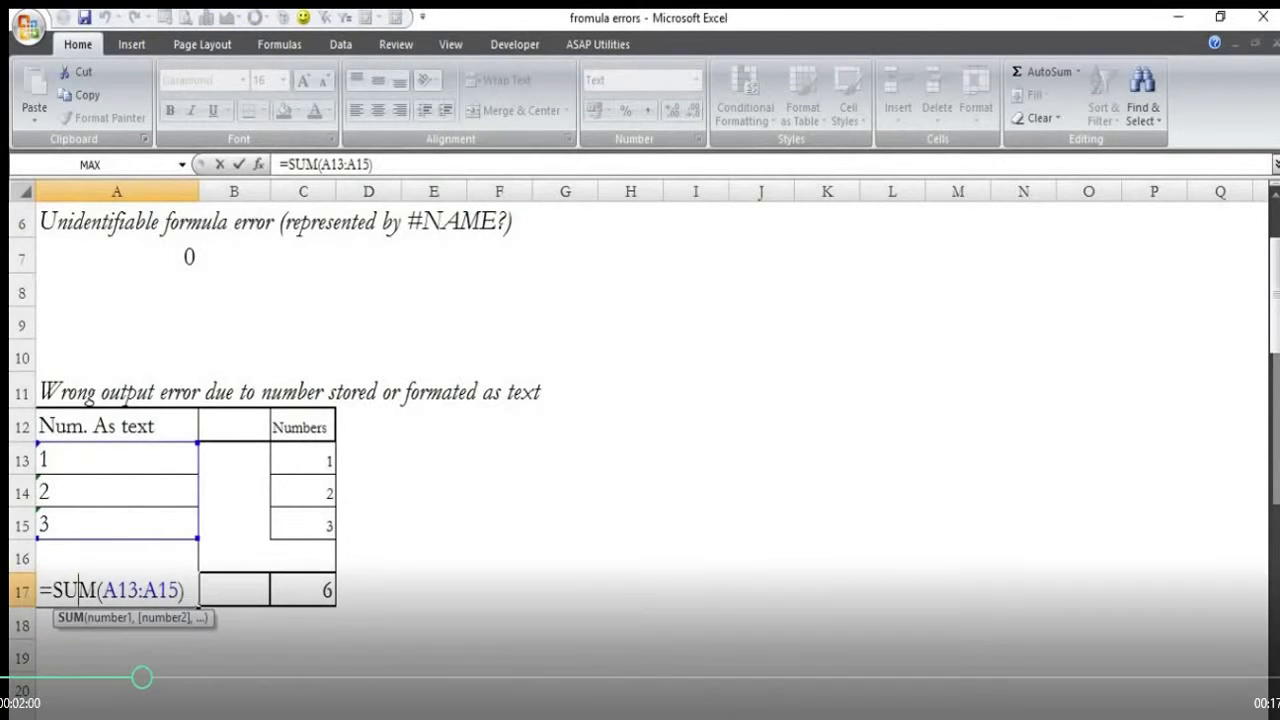
key("ctrl+Return")
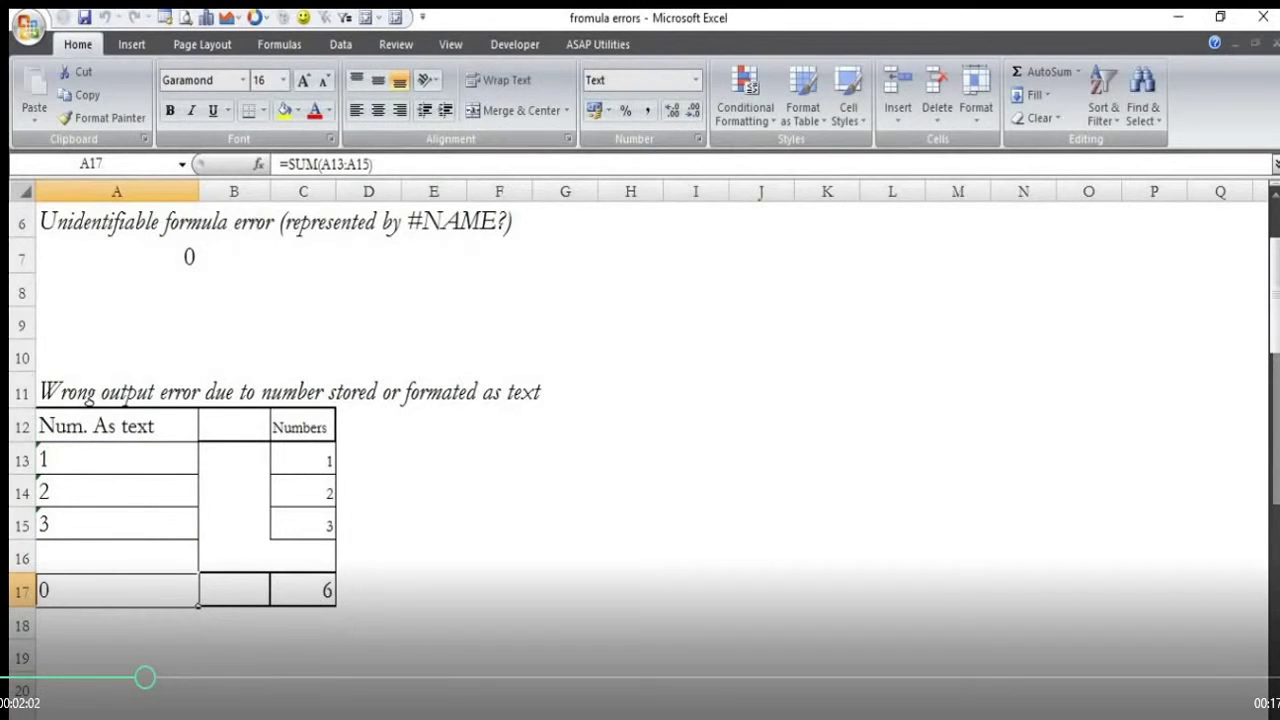
- Check C17's =SUM(C13:C15) total of 6 against A17's Text-formatted total
left_click(303, 590)
key("F2")
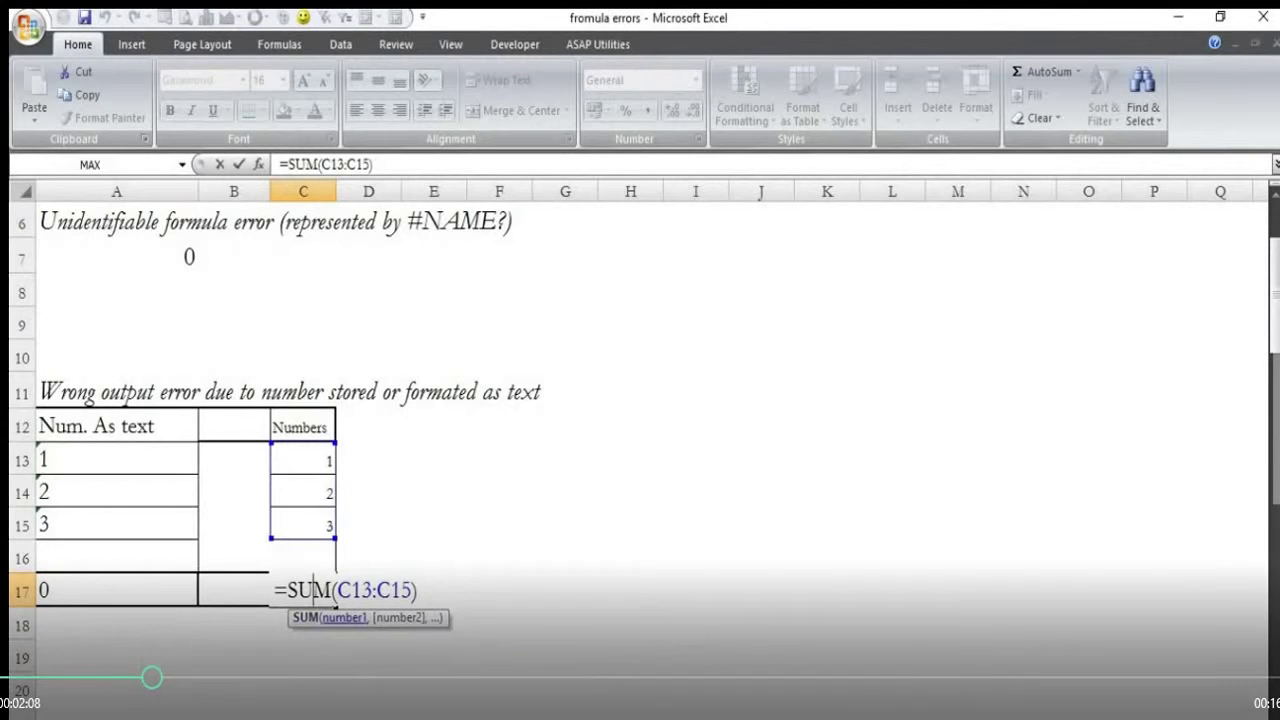
key("Return")
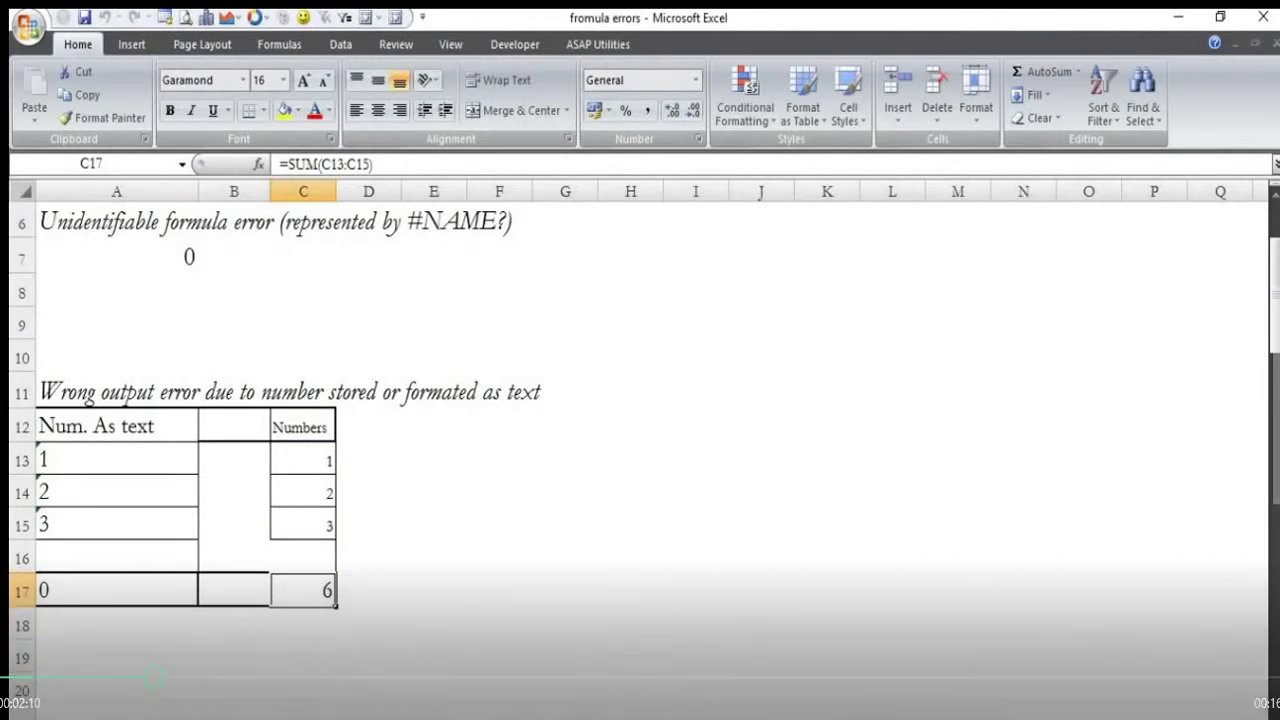
left_click(116, 590)
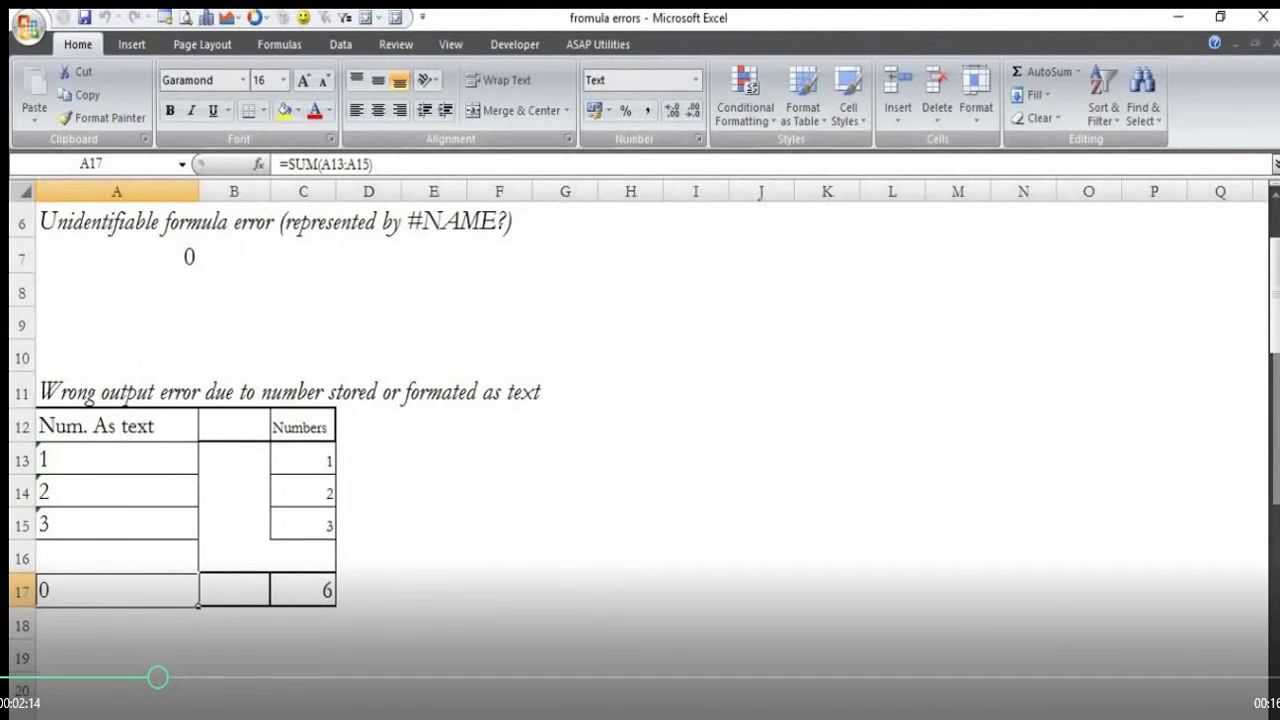
- Compare the Text-formatted A13 with the General-formatted C13
left_click_drag(100, 459, 100, 524)
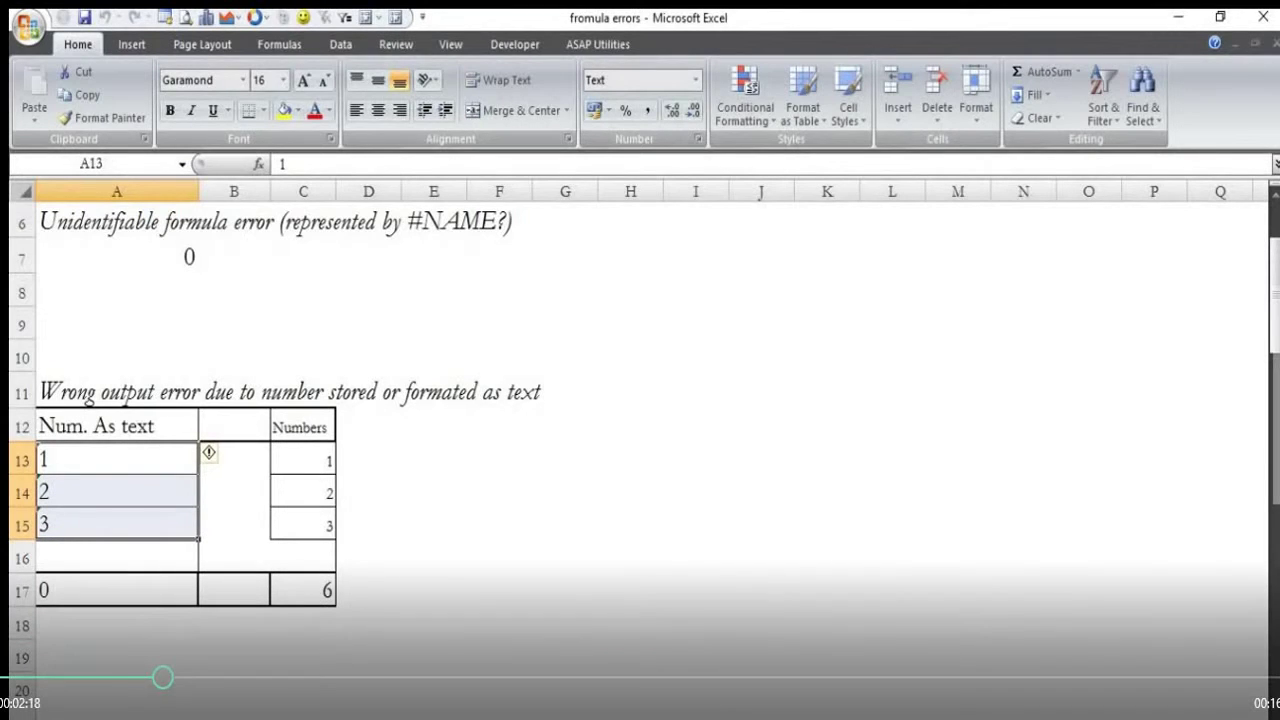
left_click(116, 459)
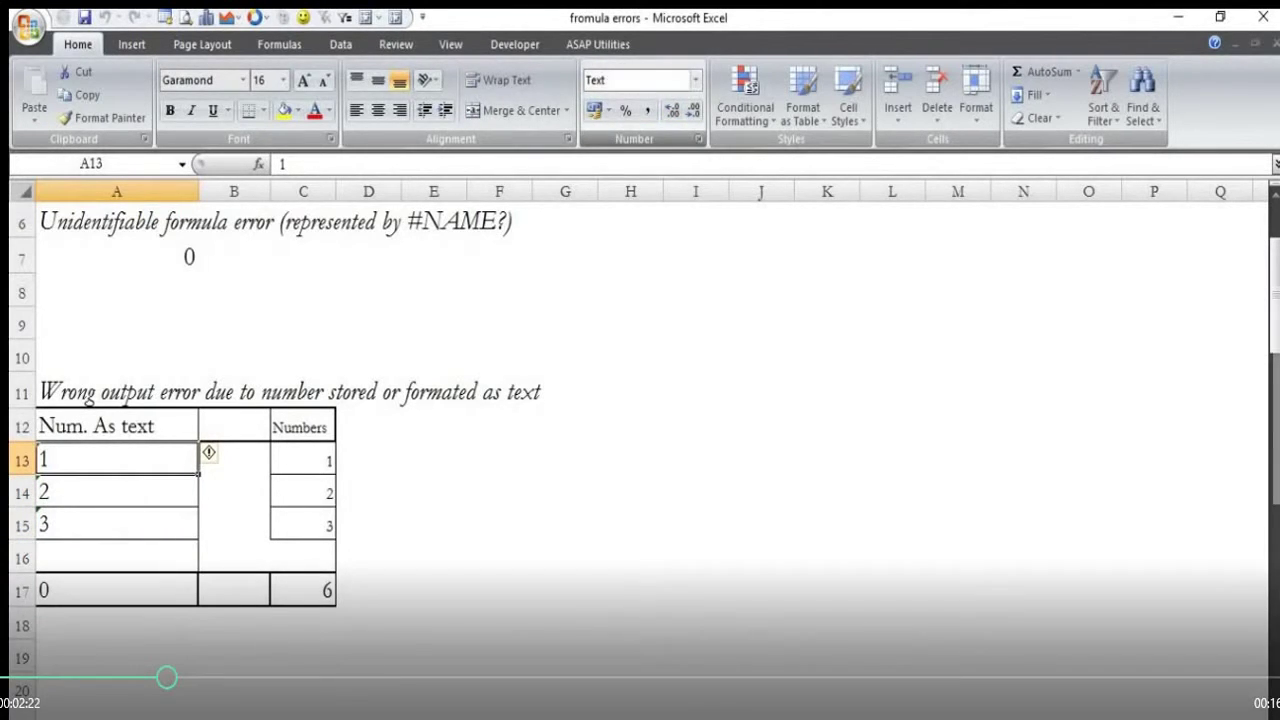
left_click(303, 459)
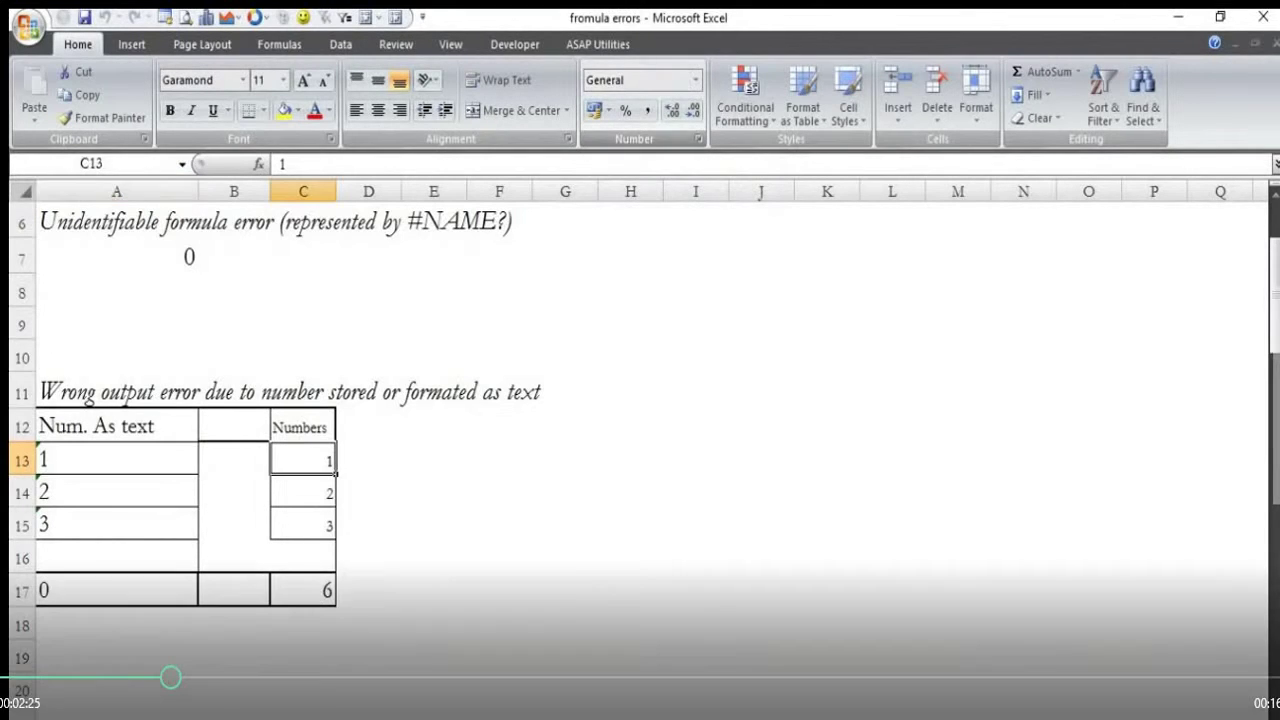
left_click_drag(116, 459, 116, 524)
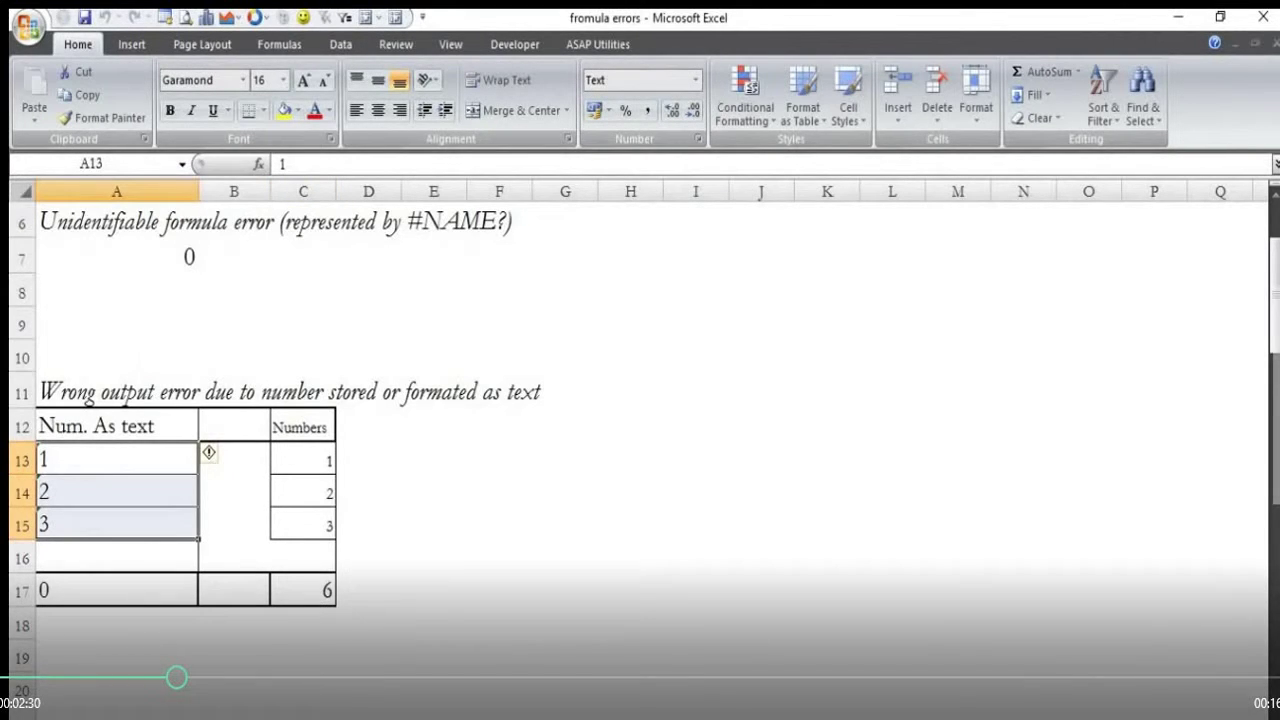
left_click(116, 459)
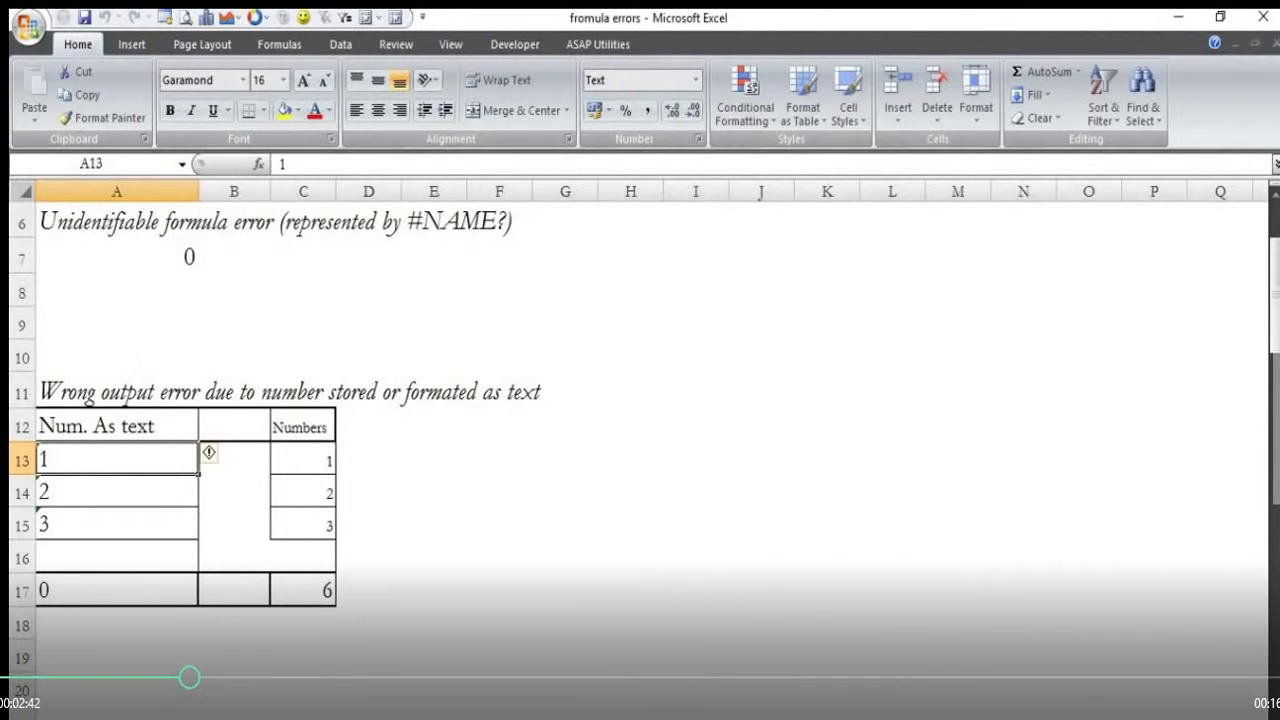
left_click(303, 459)
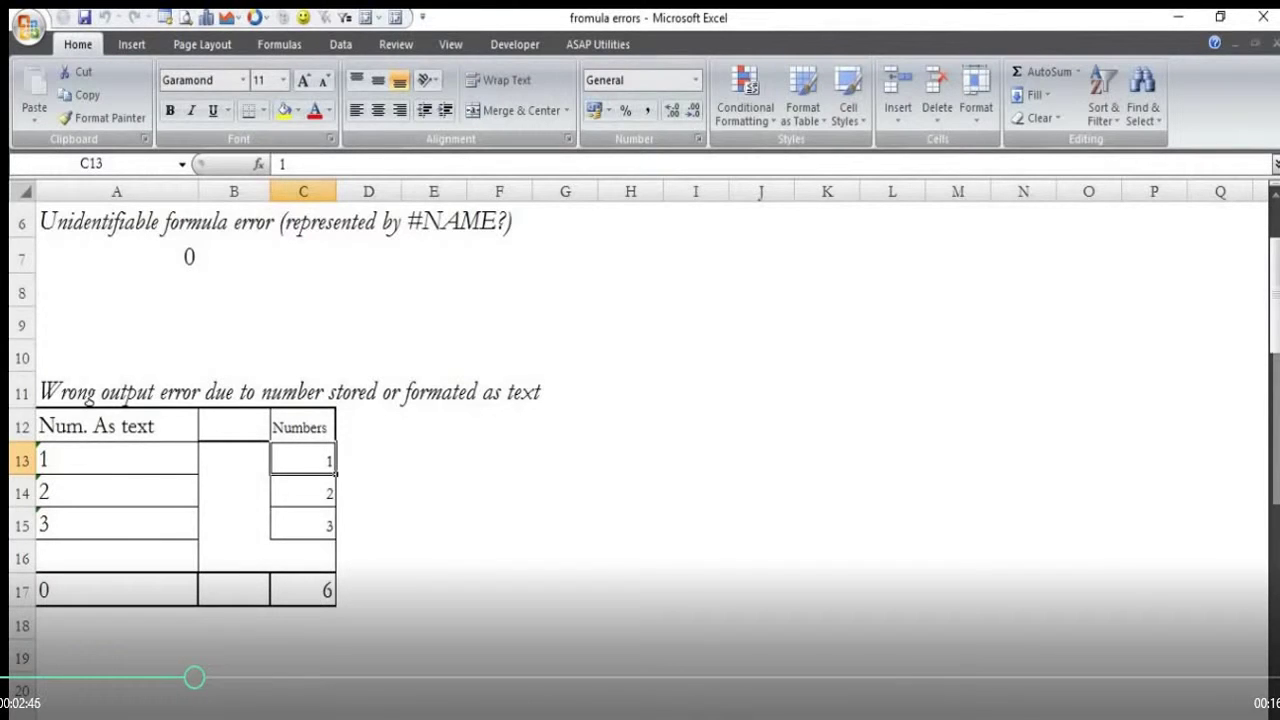
- Check the number-stored-as-text indicators on A13:A15 and select that range for conversion
left_click(116, 524)
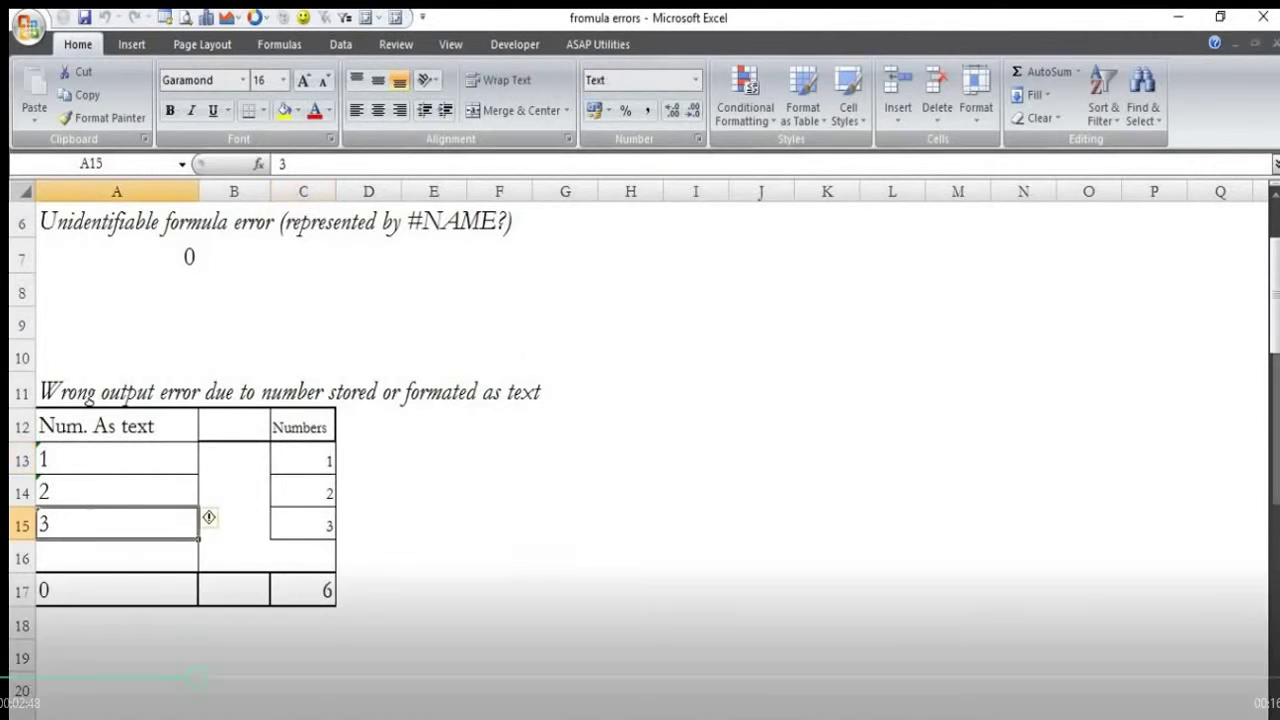
left_click(116, 491)
left_click(116, 459)
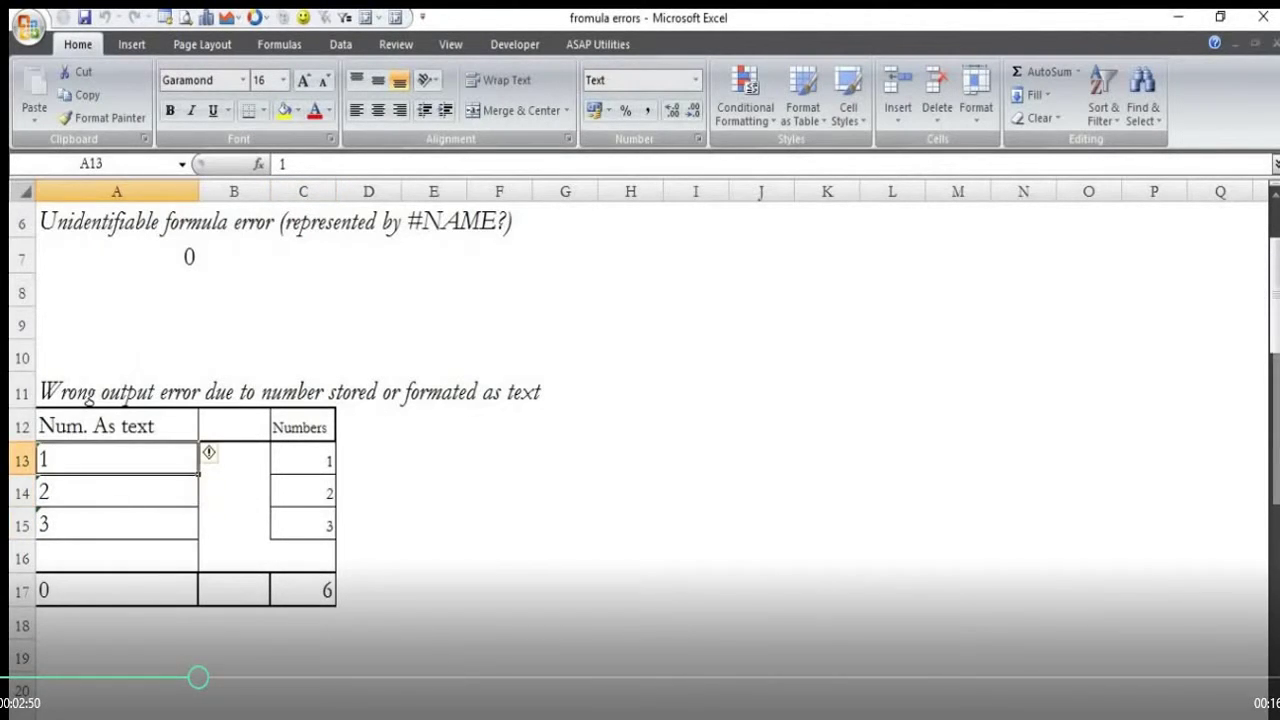
left_click(116, 524)
left_click(116, 459)
left_click_drag(116, 458, 116, 524)
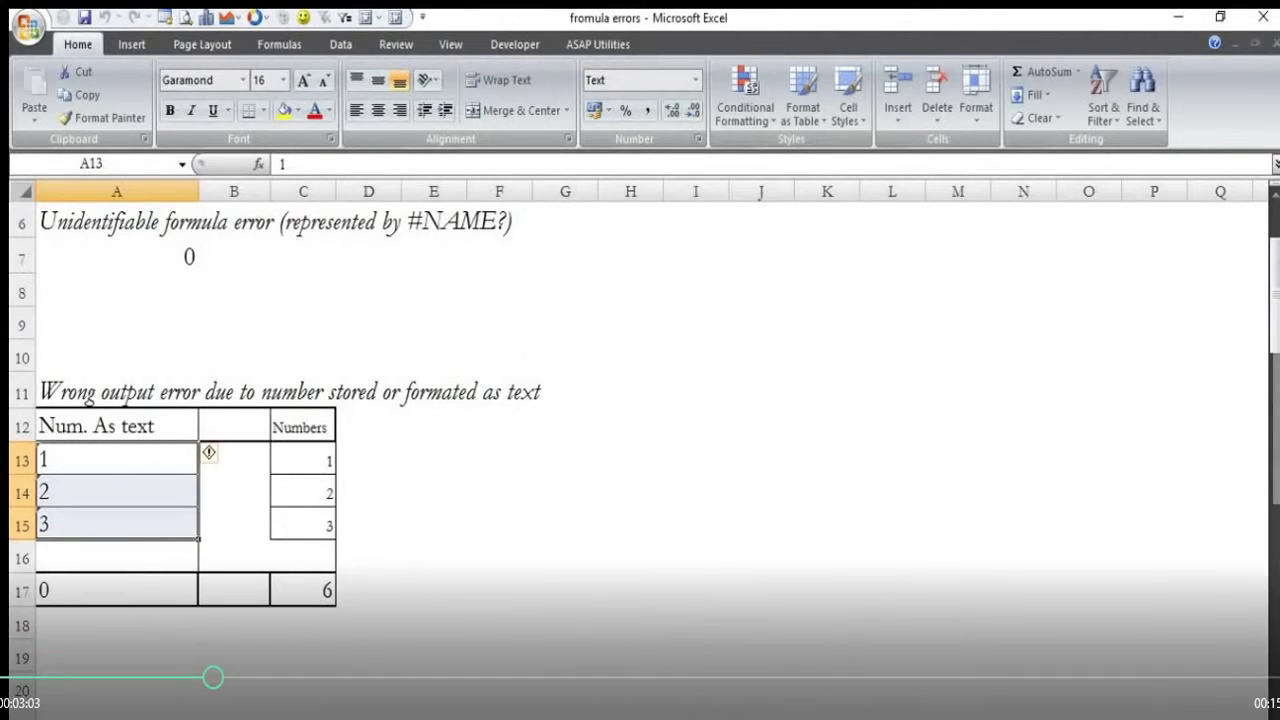
- Convert A13:A15 to real numbers with Data > Text to Columns so A17 totals 6
left_click(340, 44)
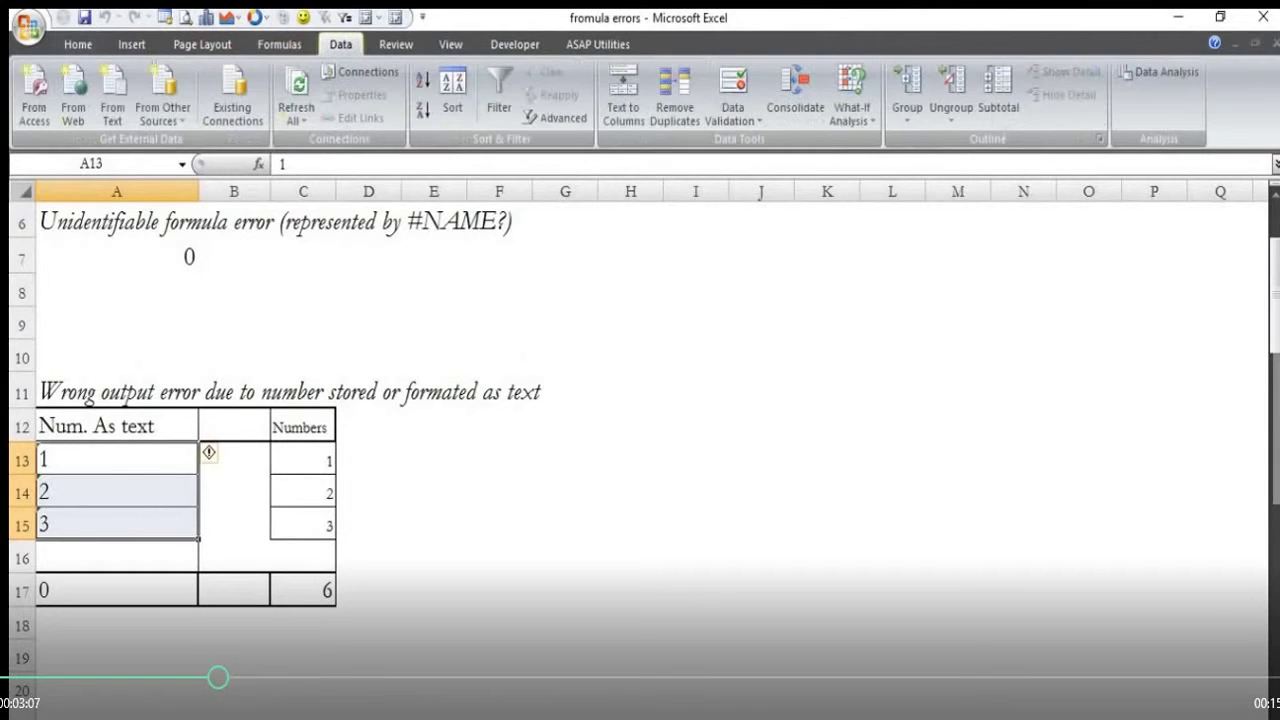
left_click(623, 95)
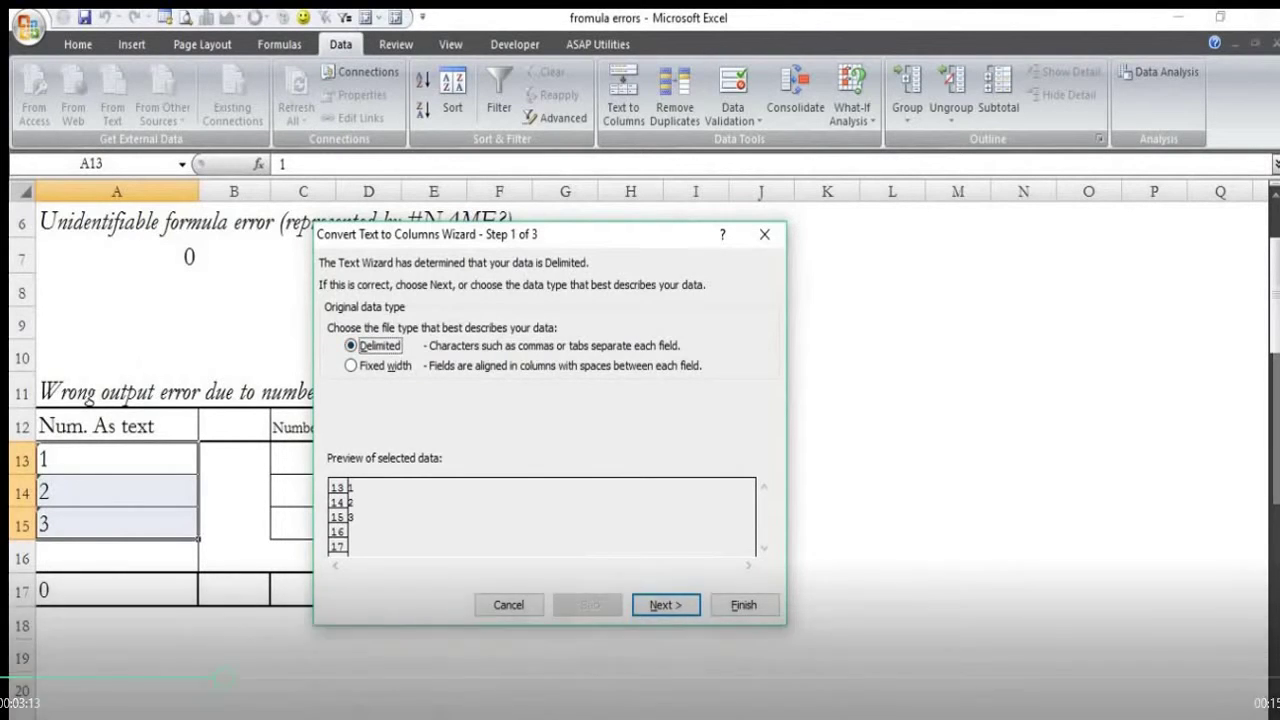
left_click(665, 605)
key("Return")
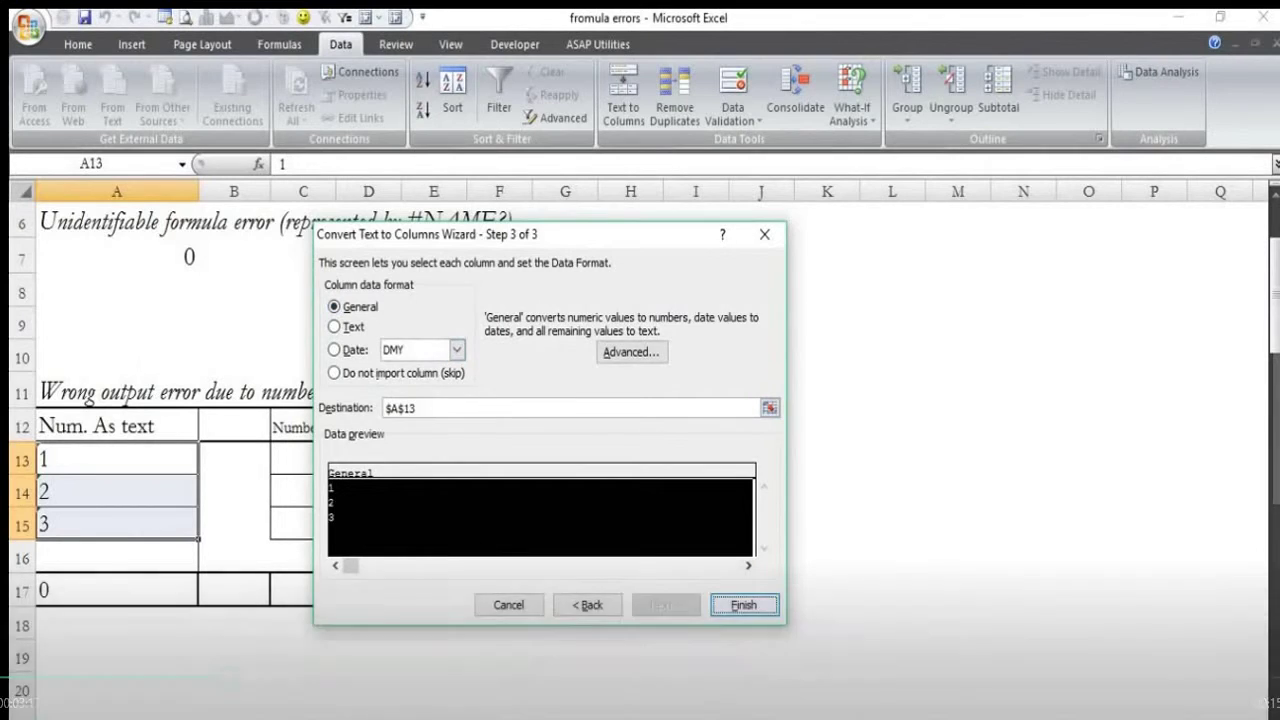
key("Return")
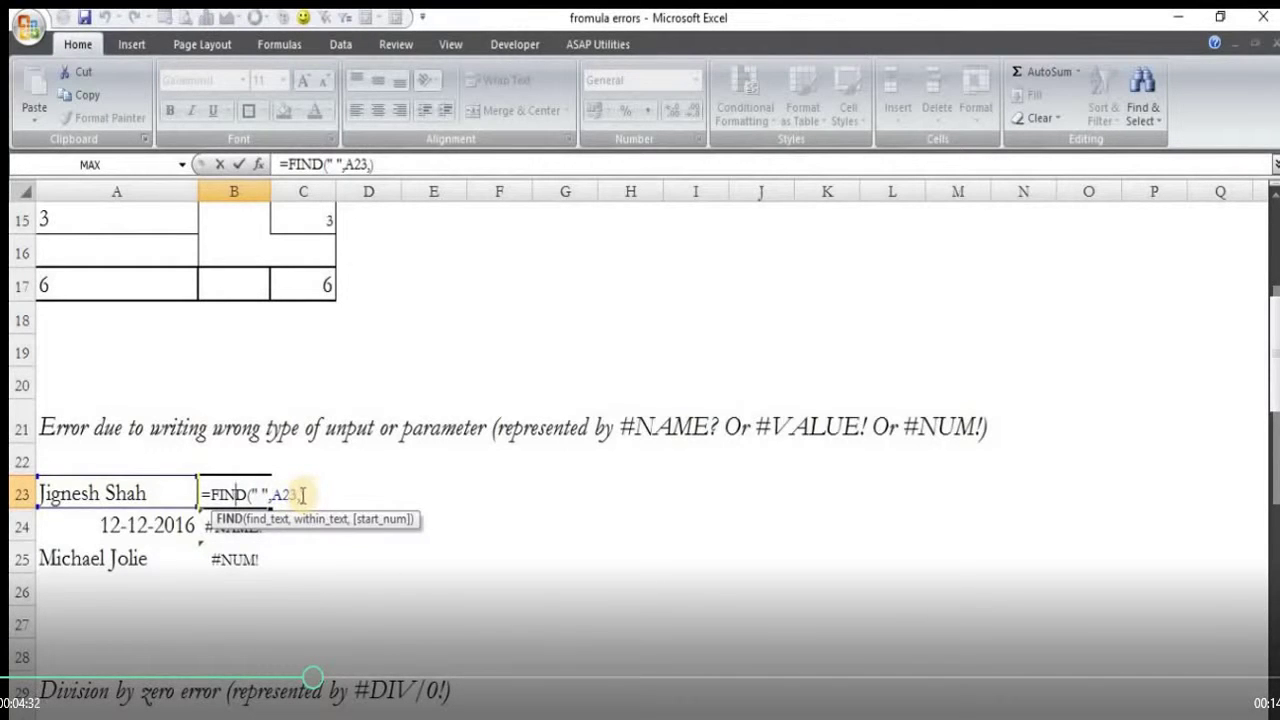
- Complete B23's FIND formula with a start position of 1
key("Right")
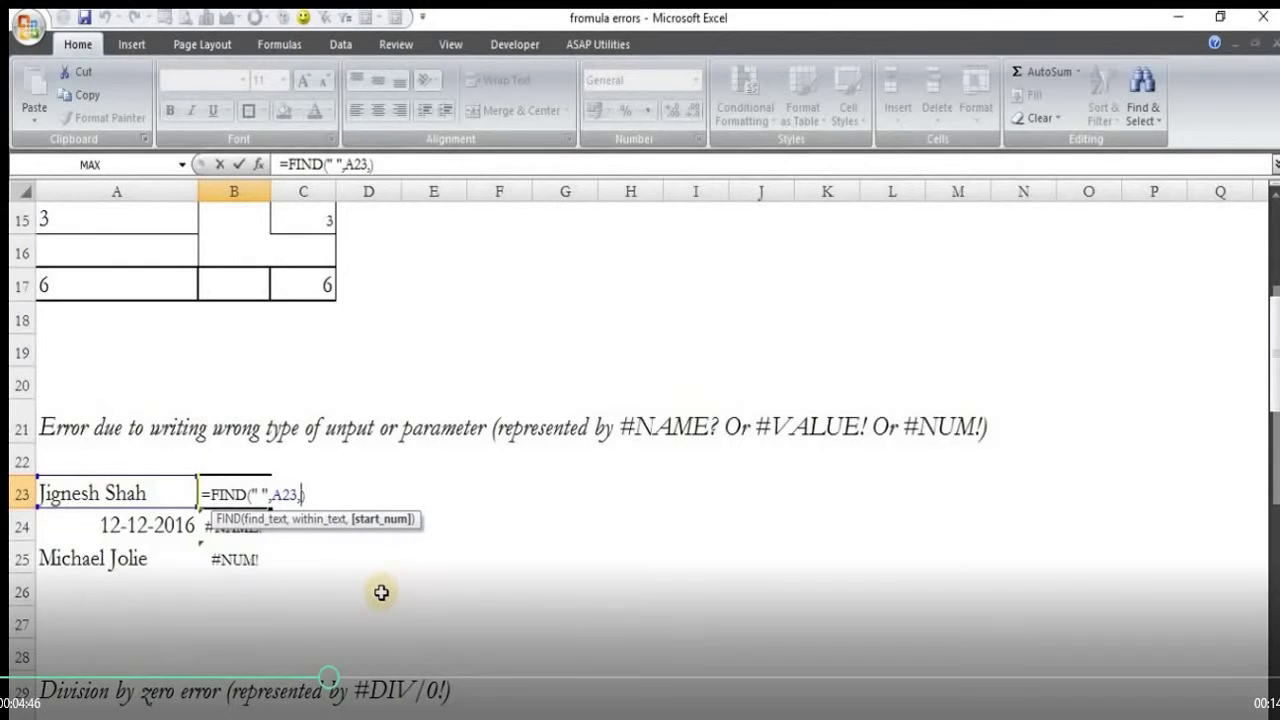
type("1")
key("Return")
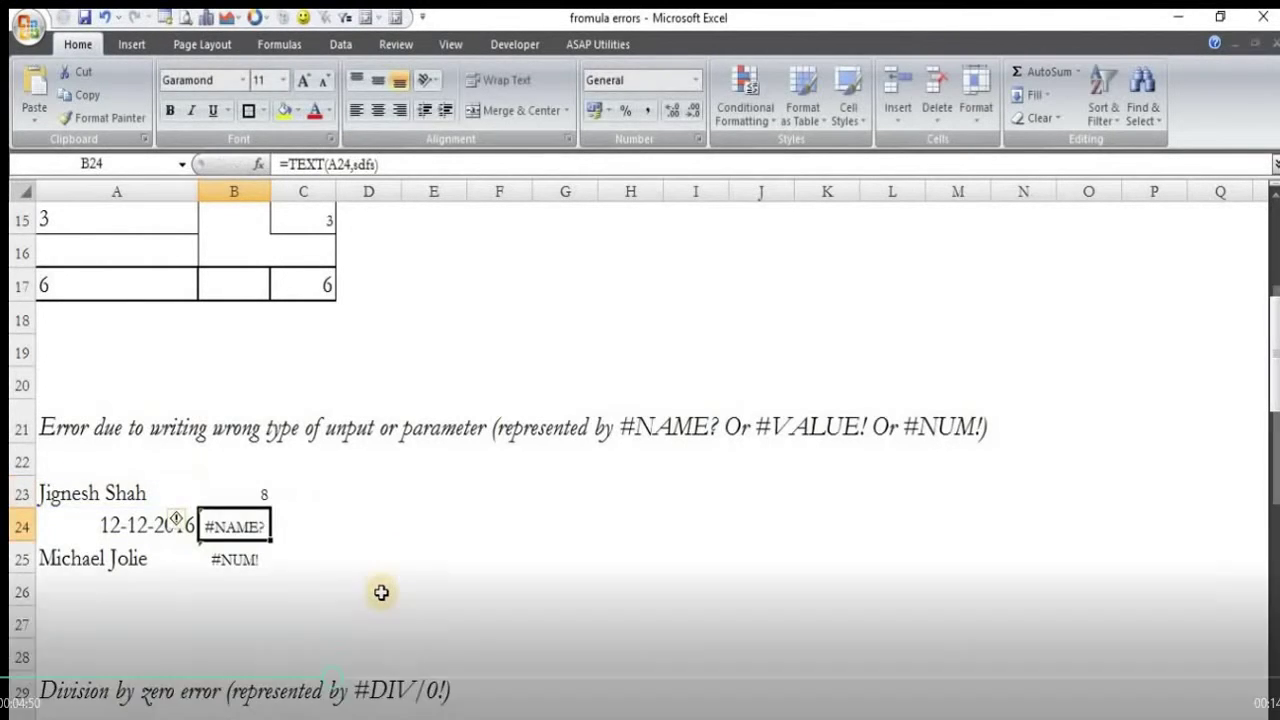
key("Up")
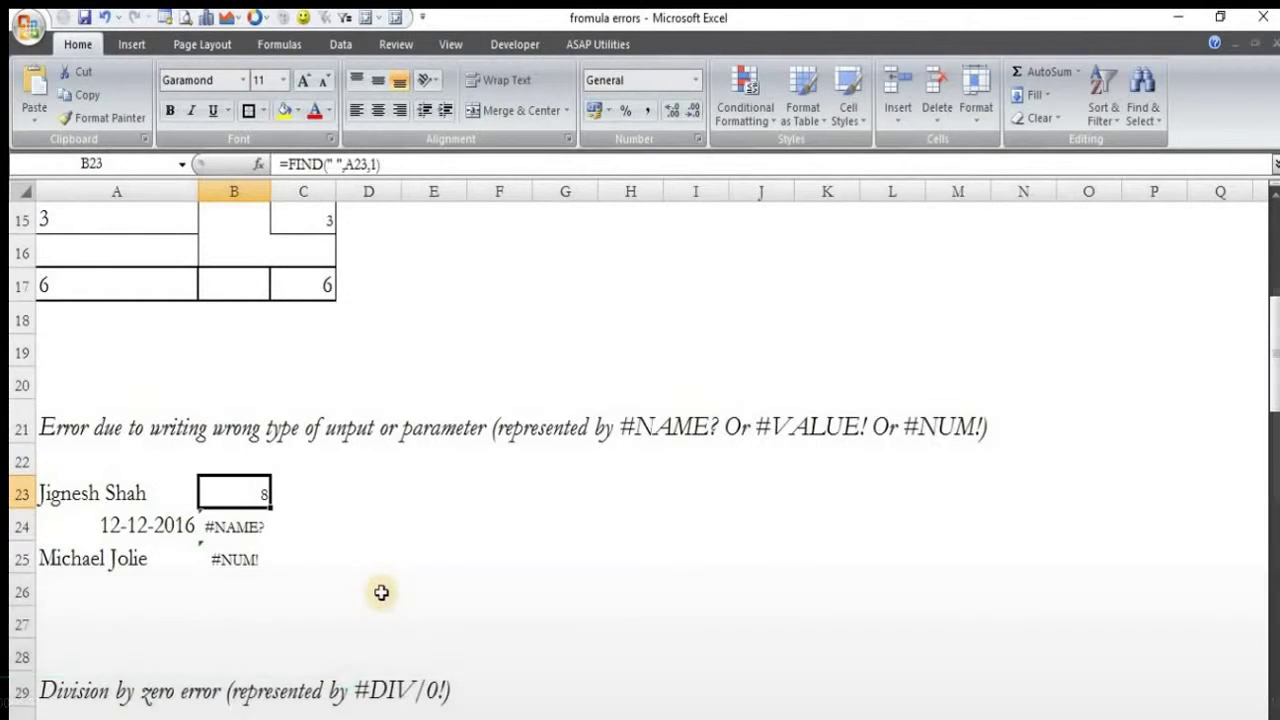
- Delete FIND's start argument, leaving an empty argument that shows #VALUE!
key("F2")
key("Left")
key("Delete")
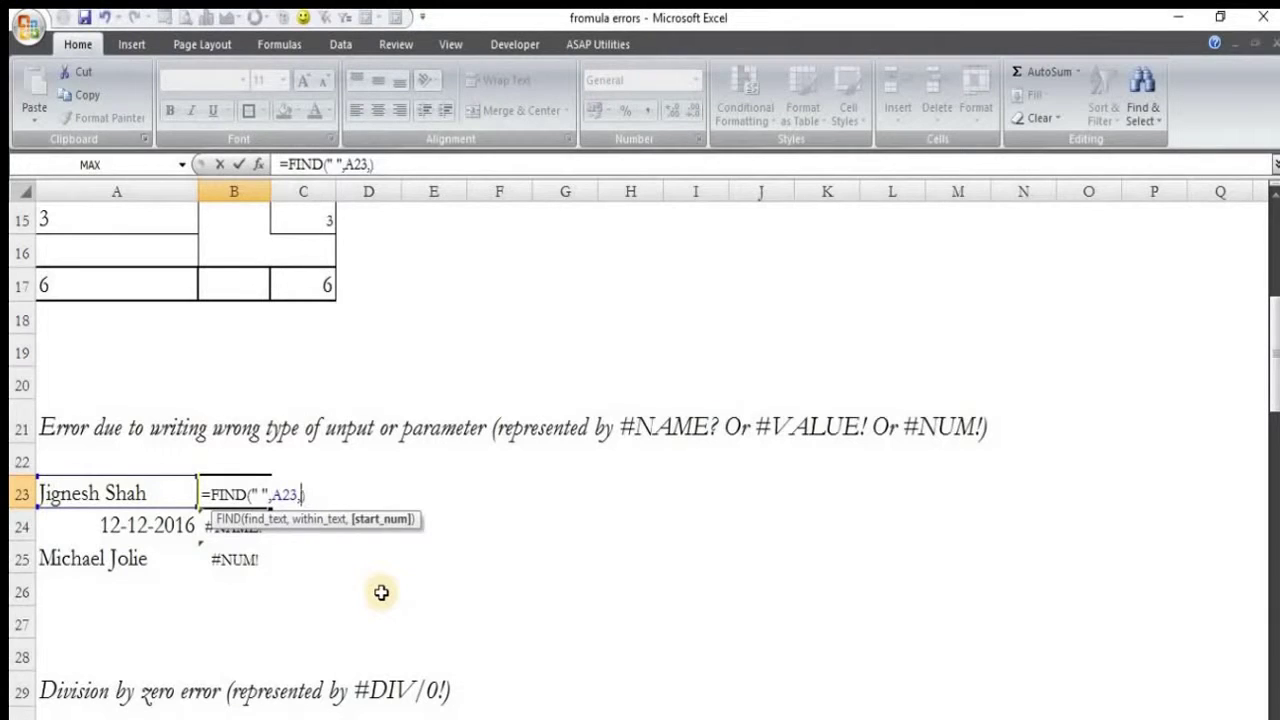
key("Return")
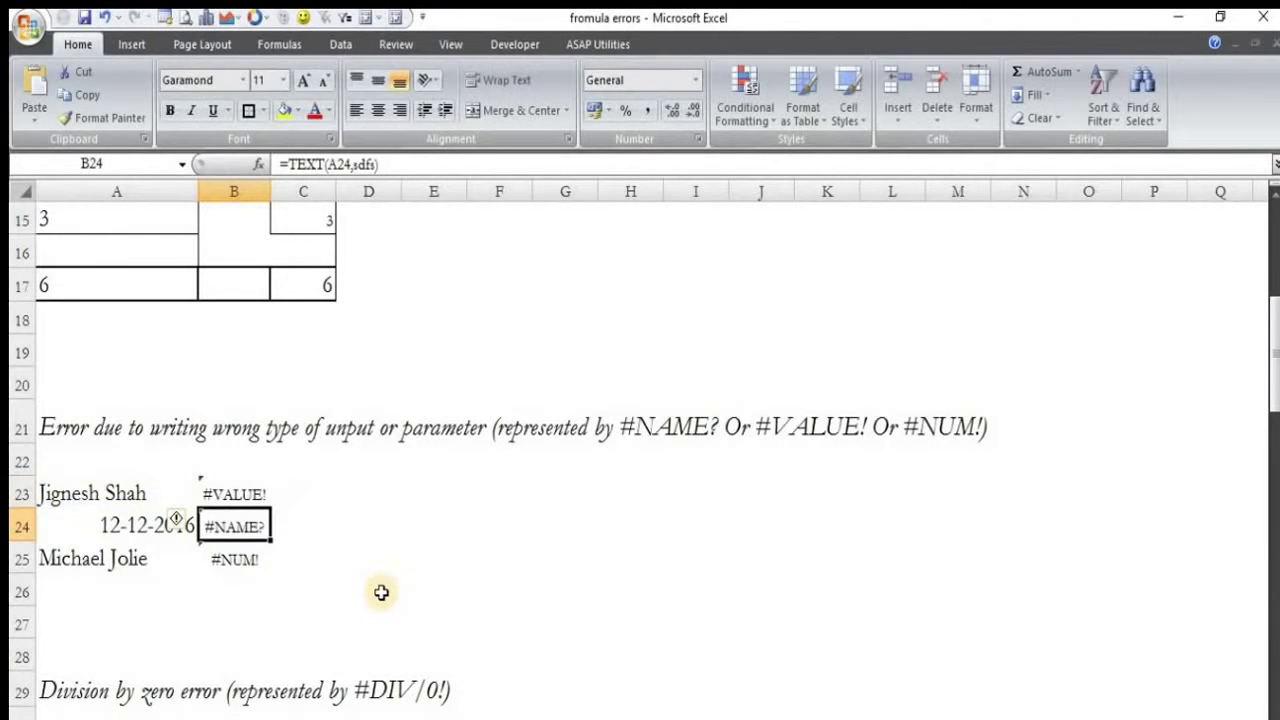
key("Up")
- Remove the trailing comma so B23's FIND formula returns 8
key("F2")
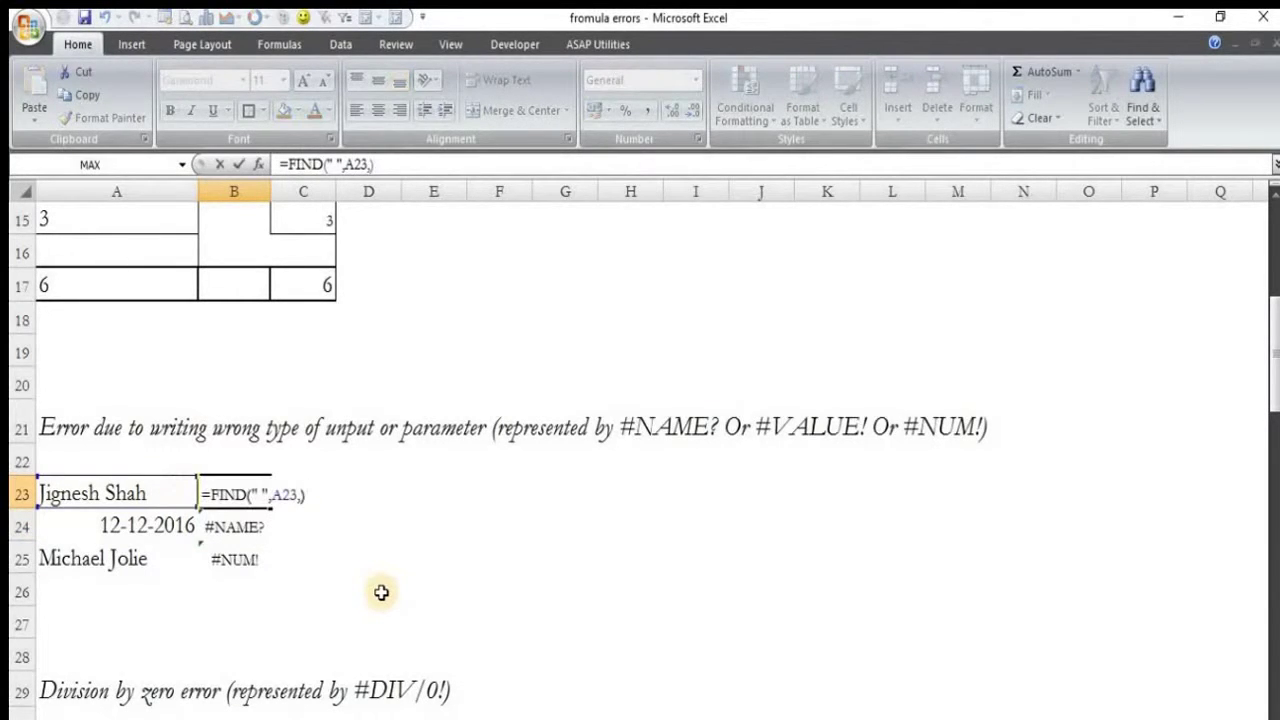
key("Left")
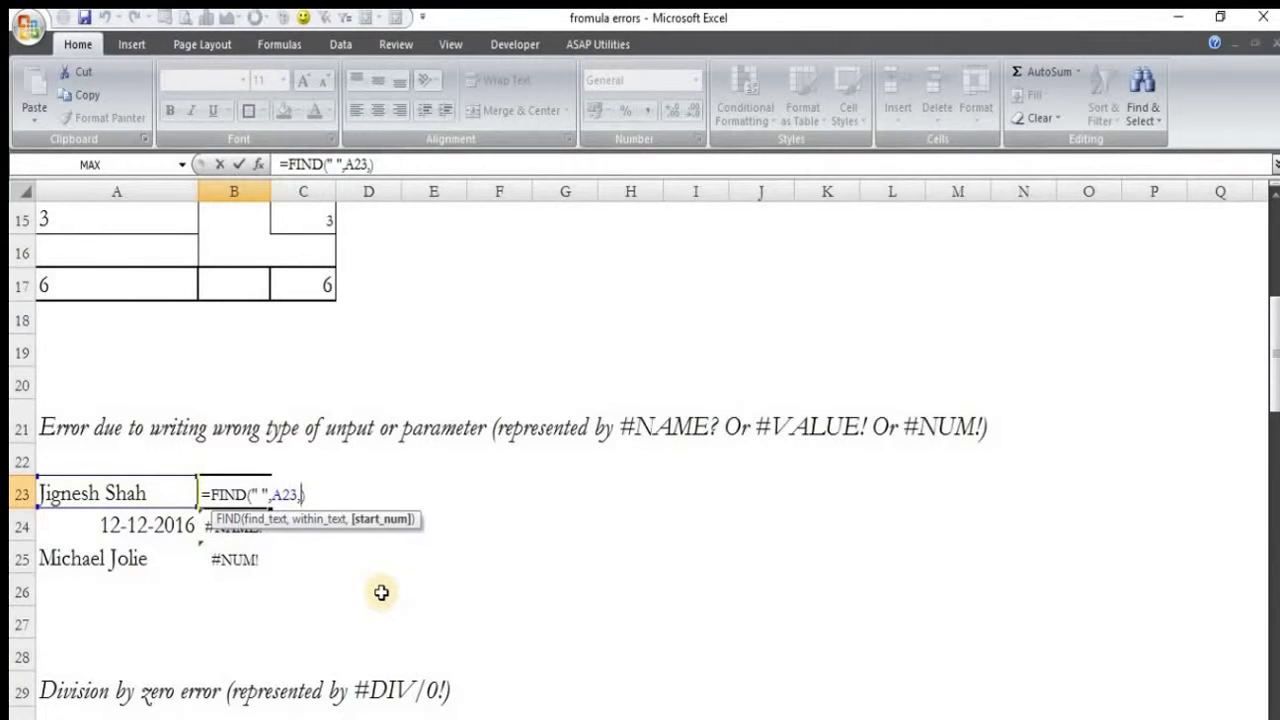
key("BackSpace")
key("Return")
key("Up")
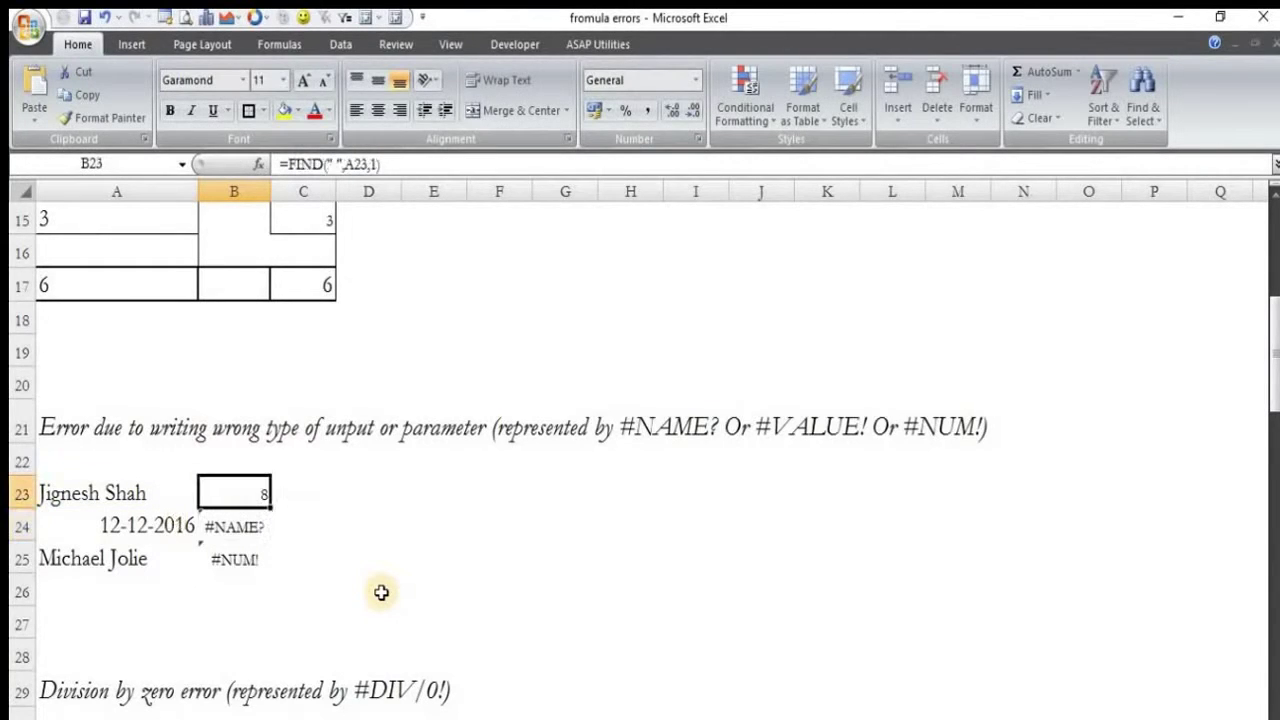
- Replace B24's invalid sdfs format with "mmm" so the TEXT formula shows Dec
key("Down")
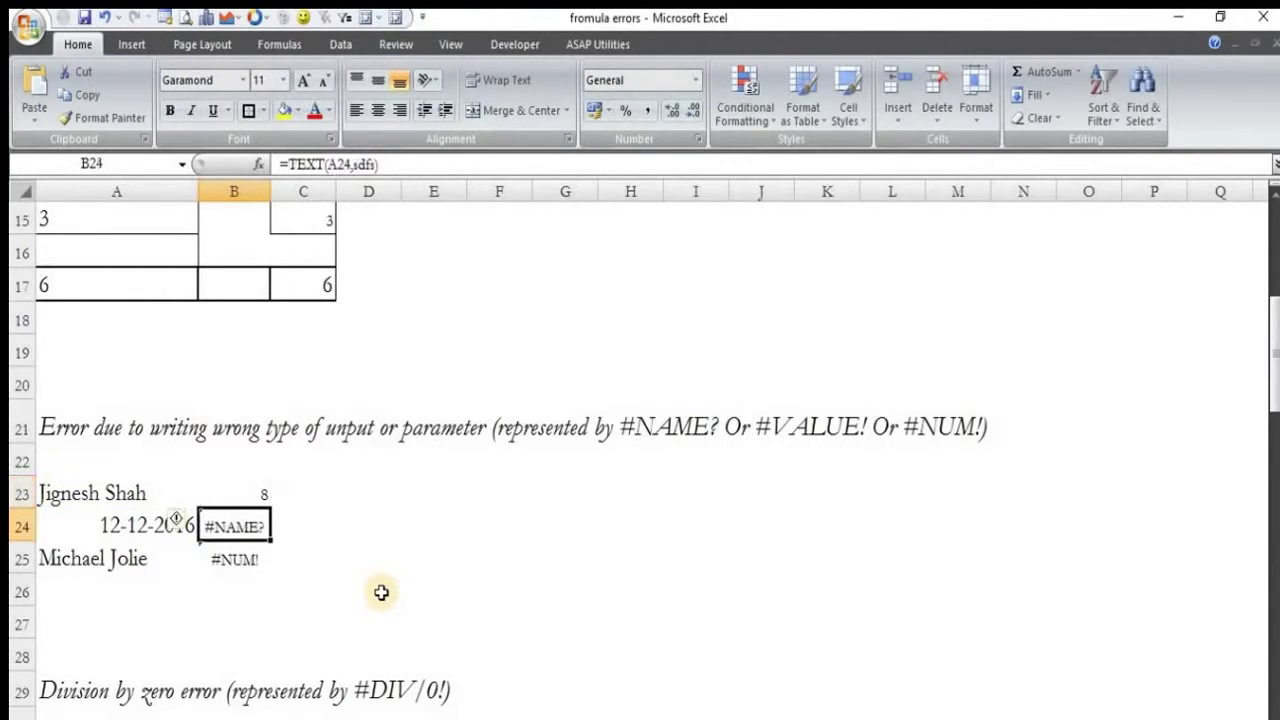
key("F2")
key("Escape")
key("Left")
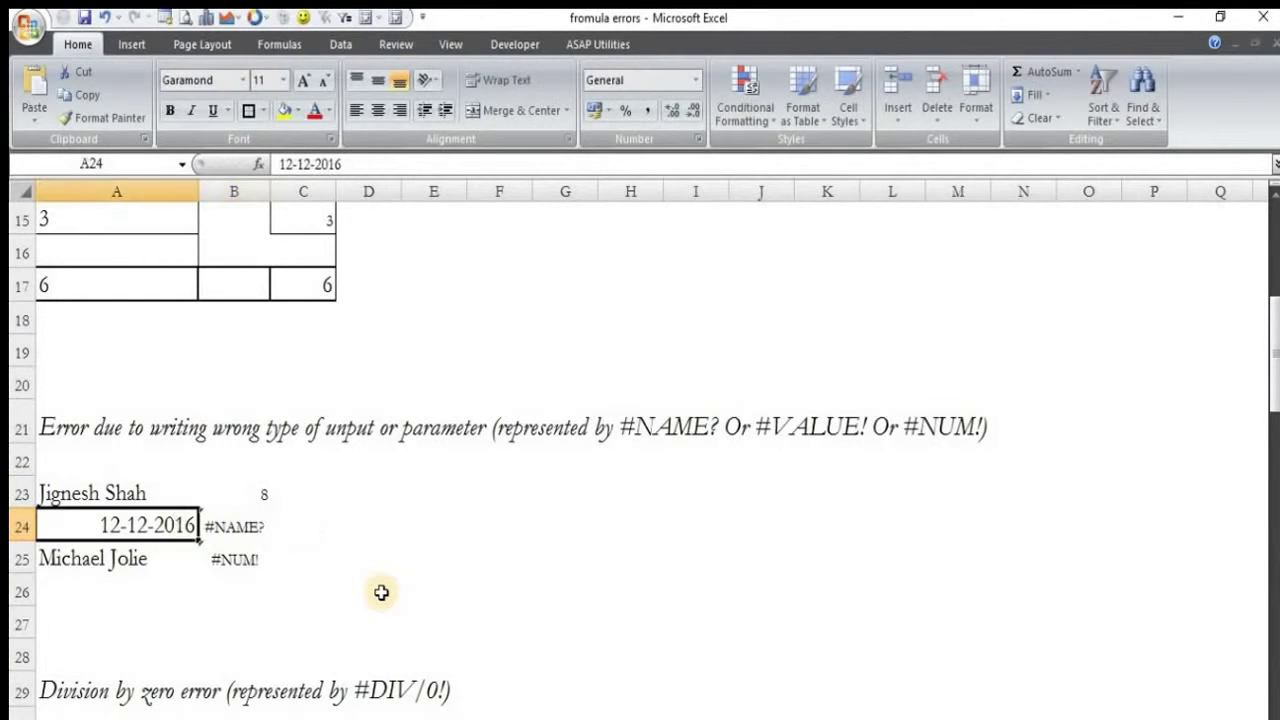
key("Right")
key("F2")
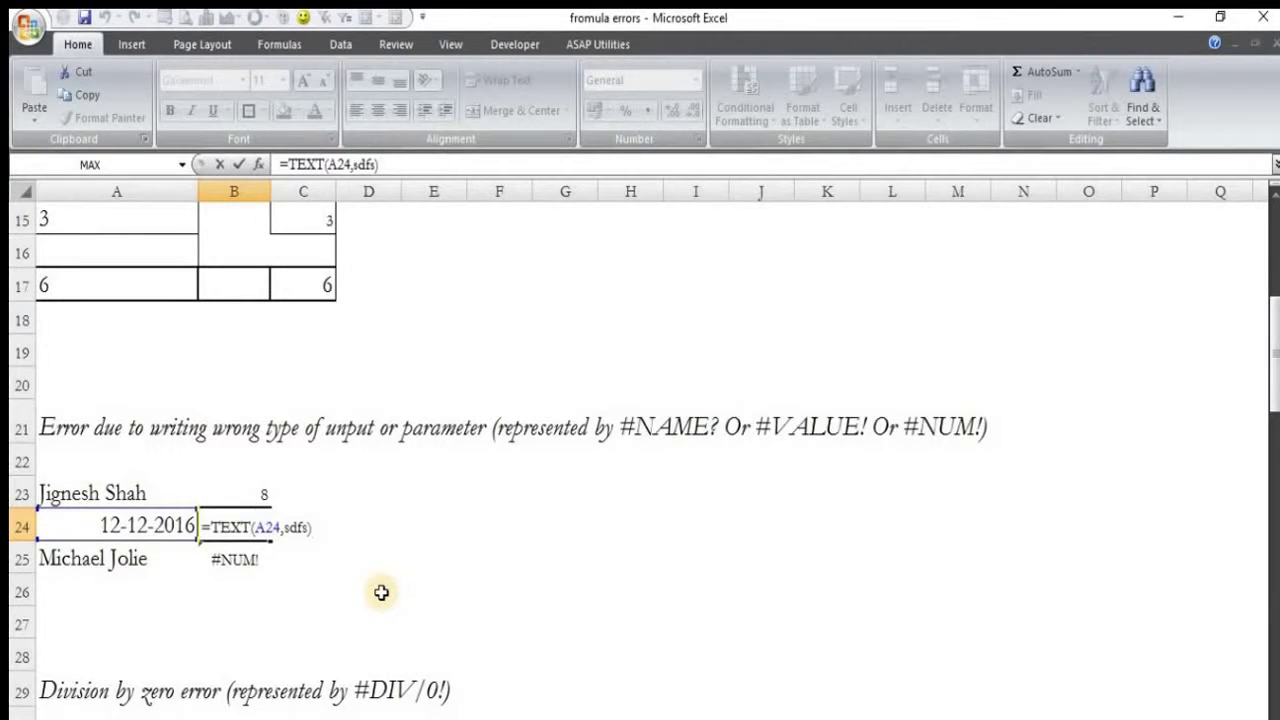
key("Left")
key("Left")
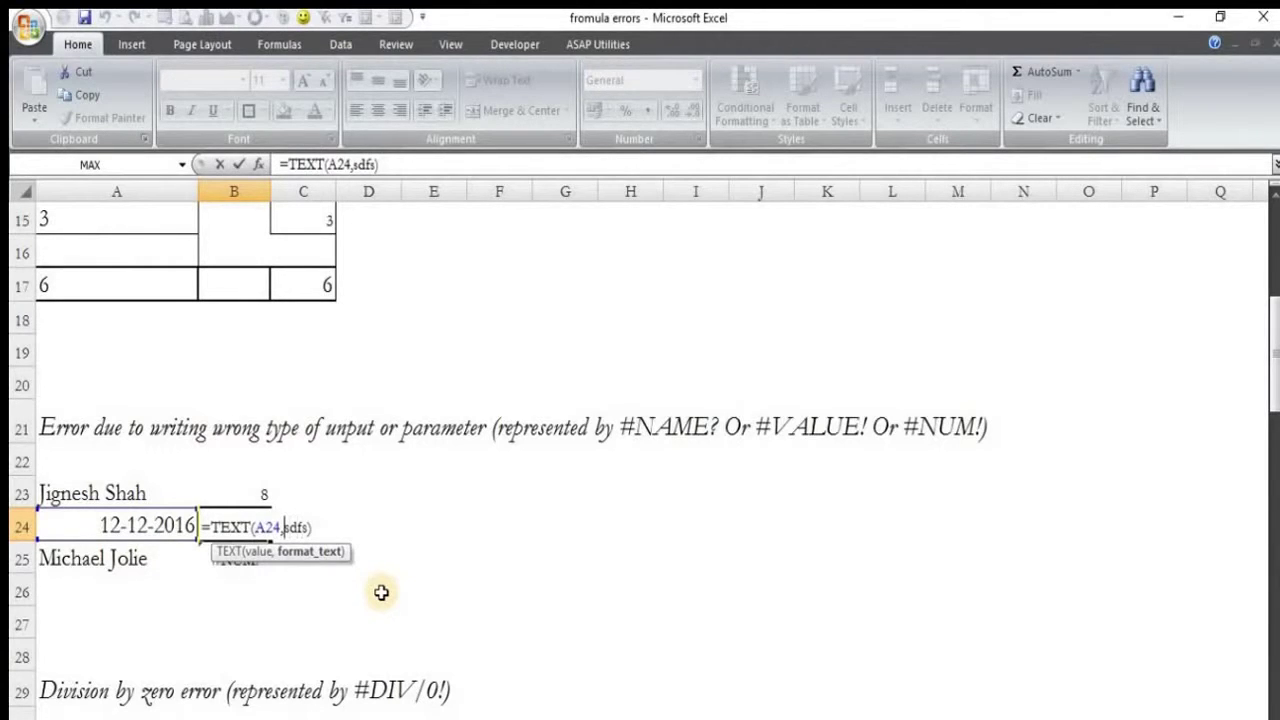
key("Left")
key("Right")
key("Right")
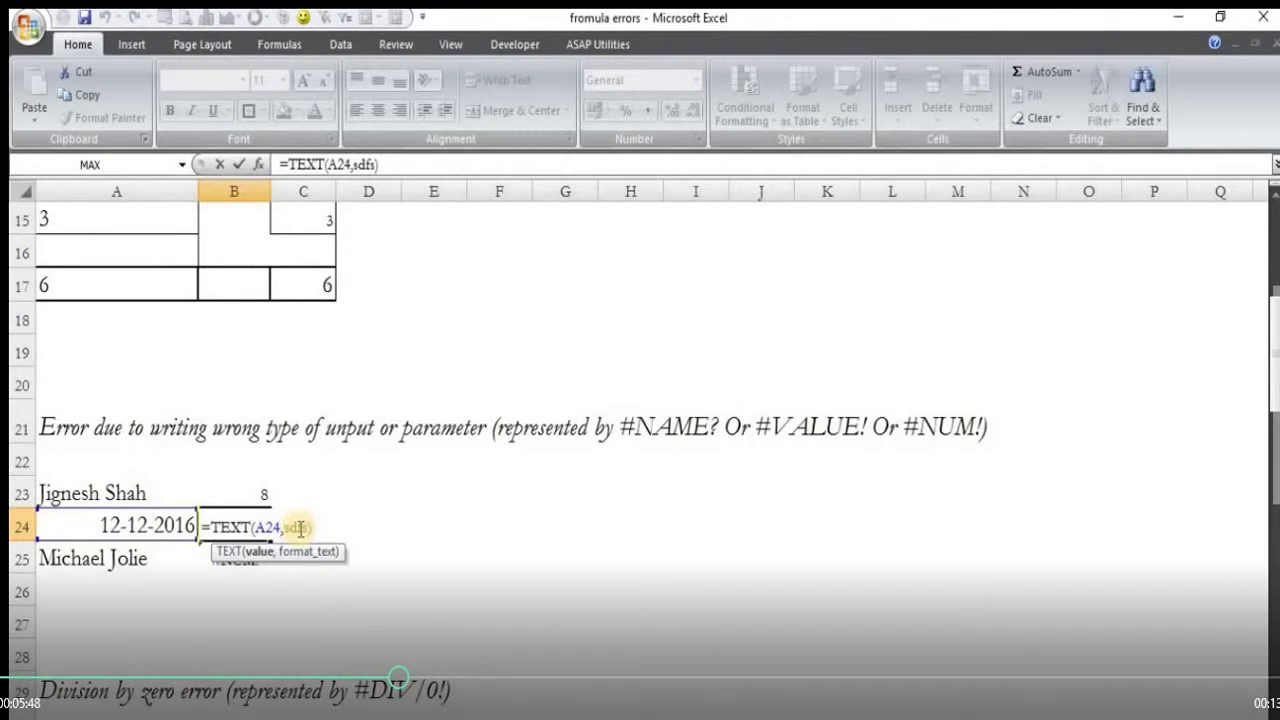
type("\"\"")
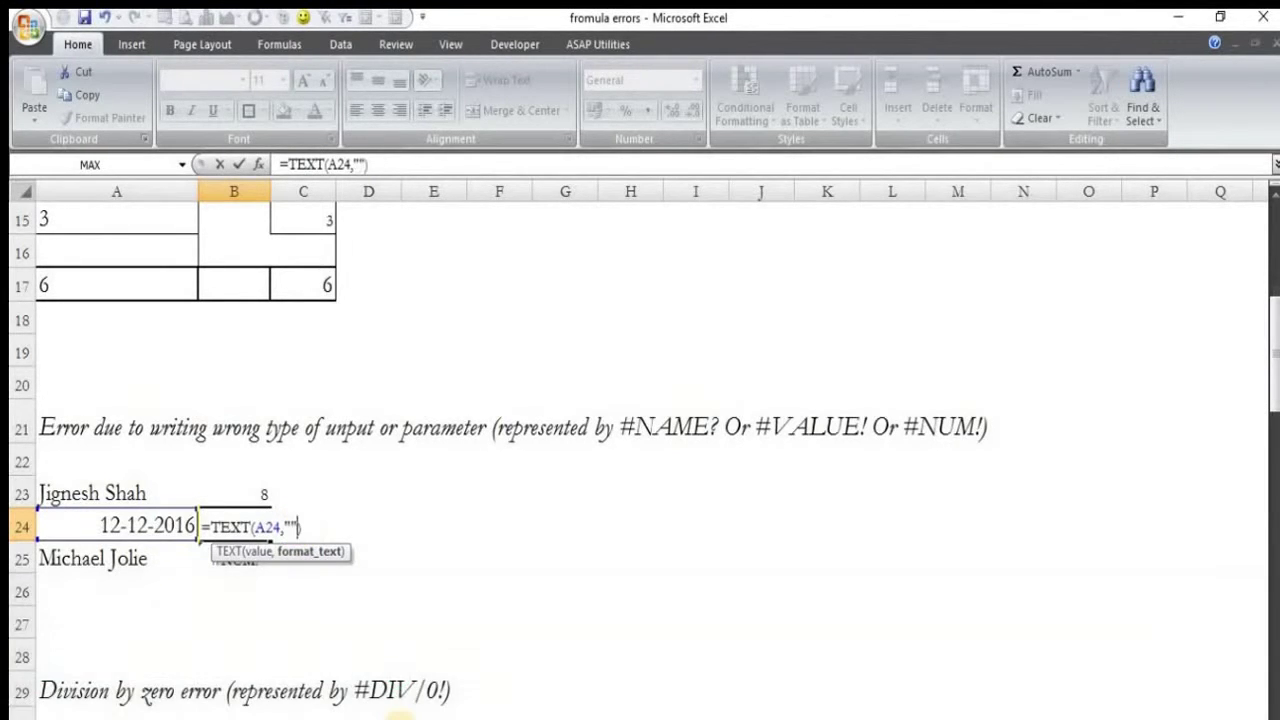
key("BackSpace")
type("\"")
type("m")
type("mm")
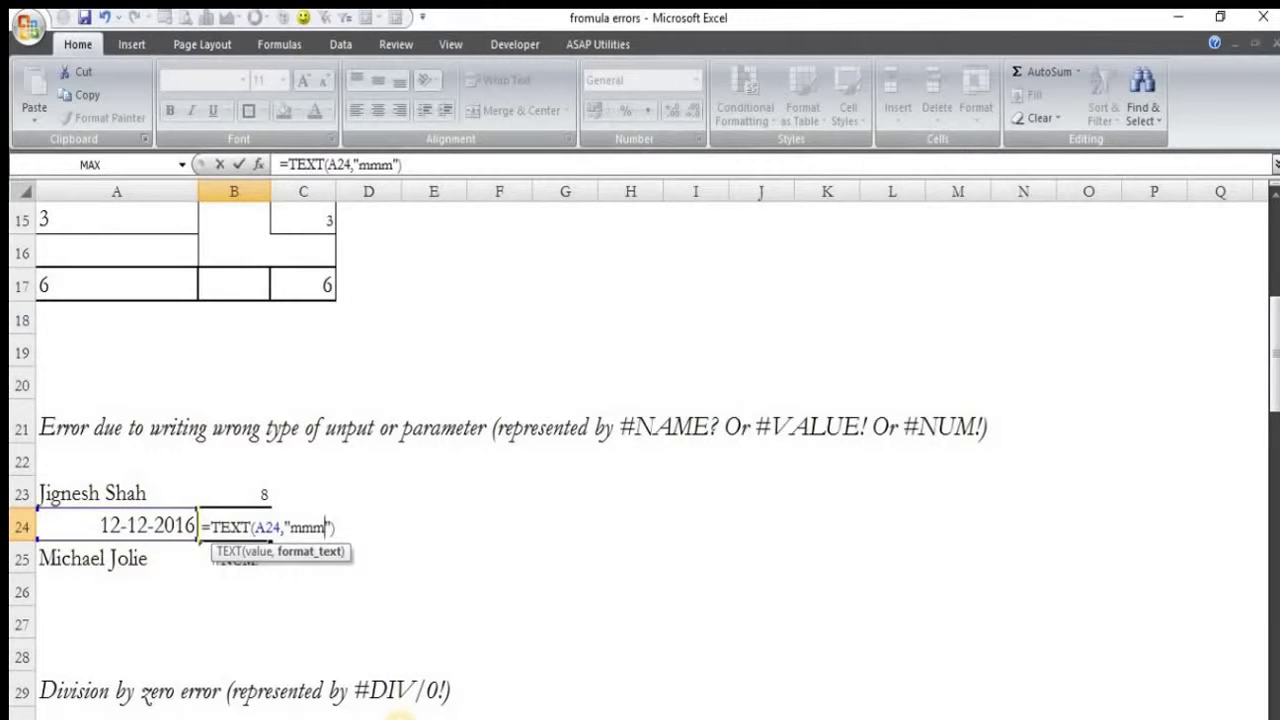
key("Return")
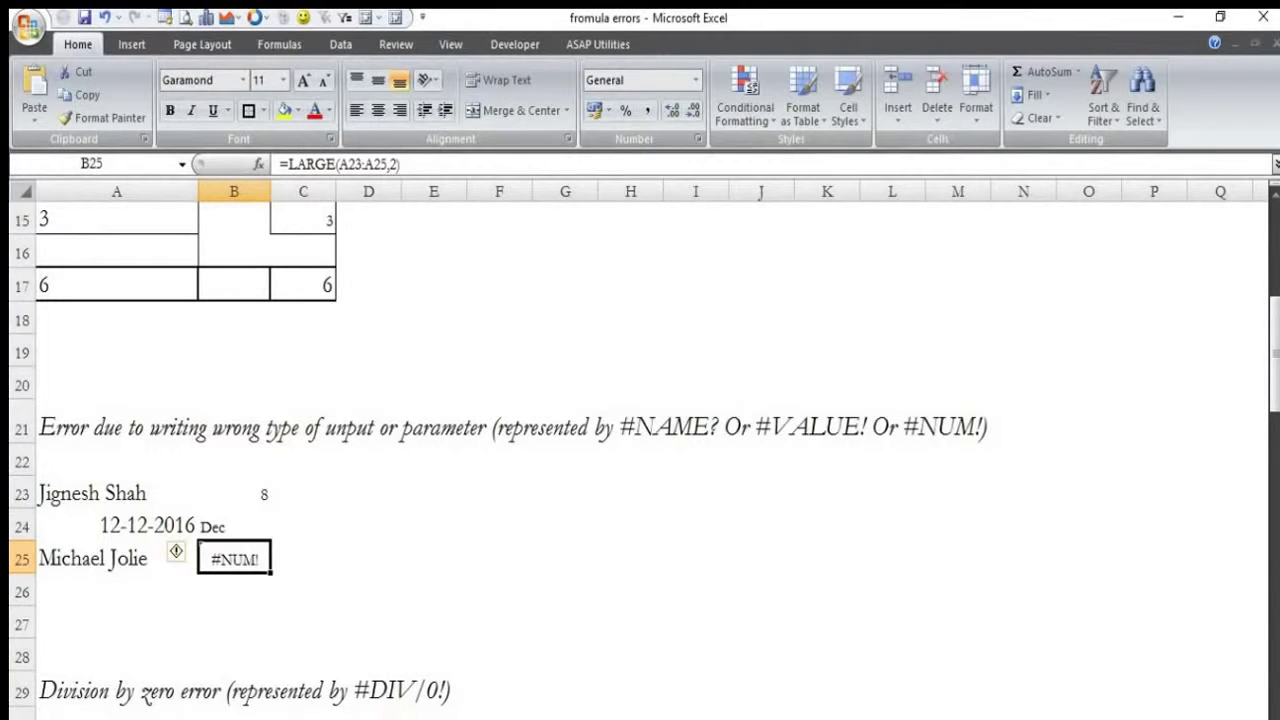
- Inspect B25's LARGE formula arguments, which still return #NUM!
double_click(250, 557)
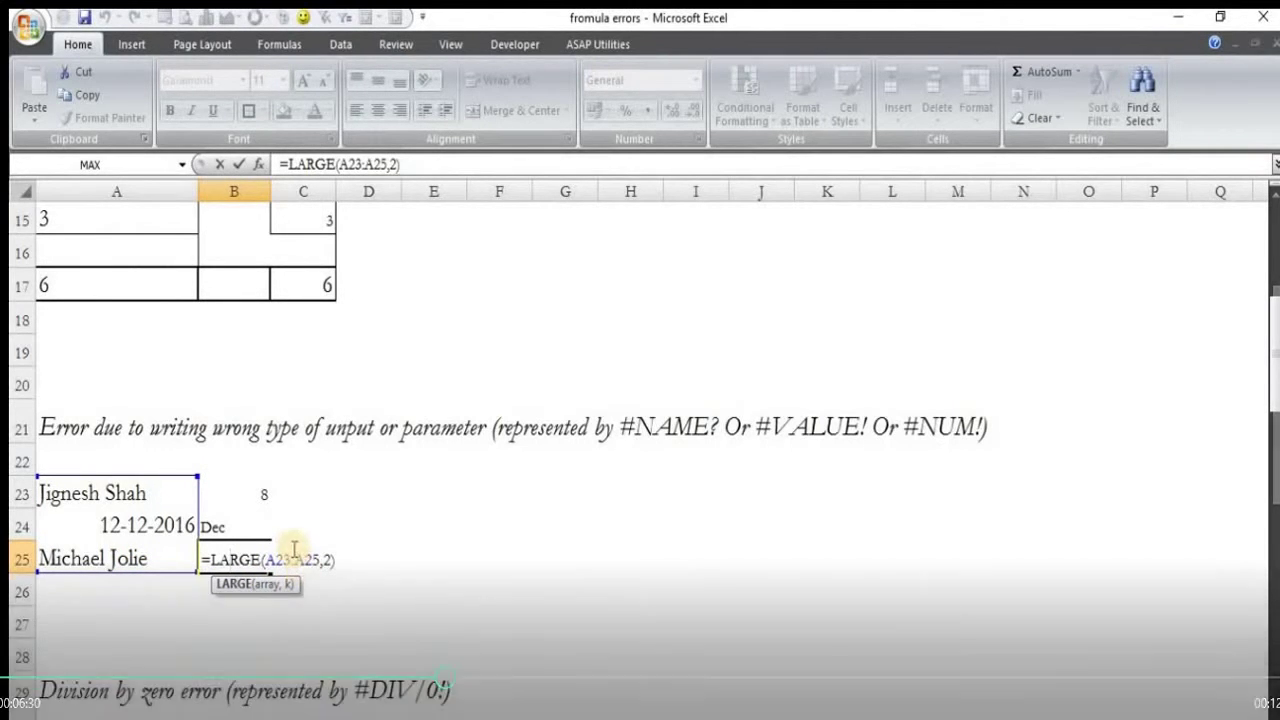
left_click(268, 564)
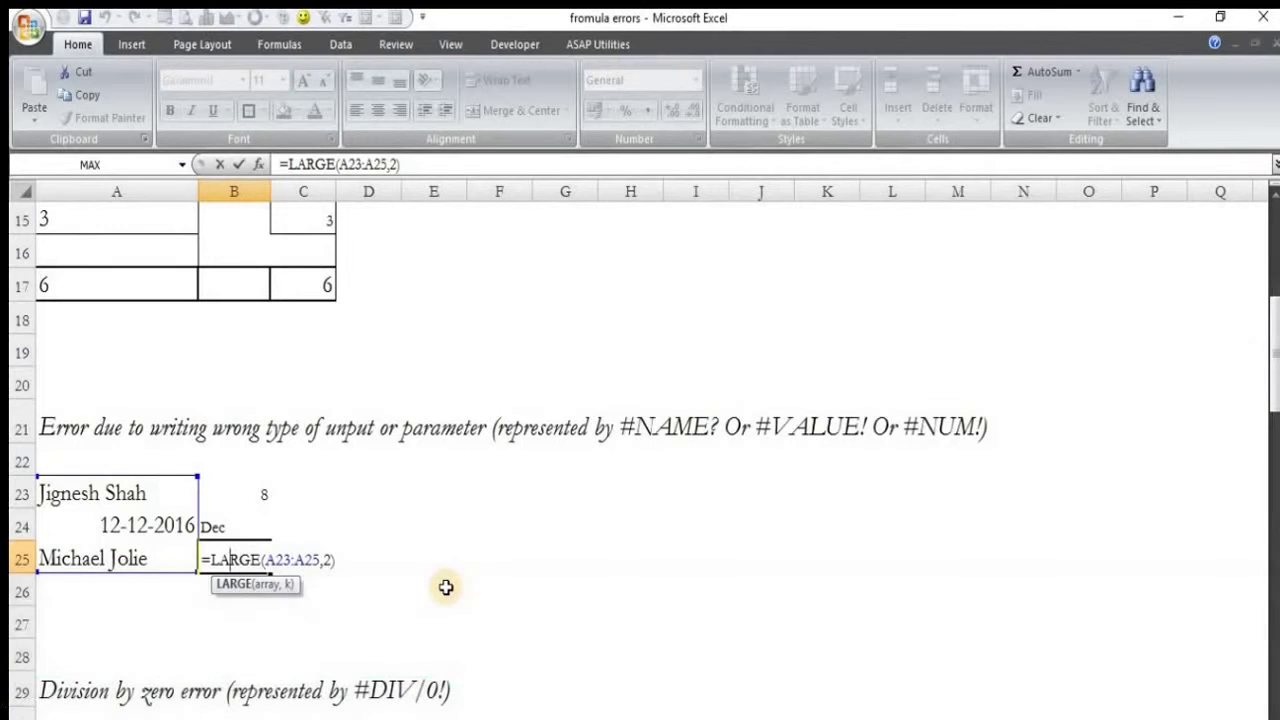
key("Return")
key("Up")
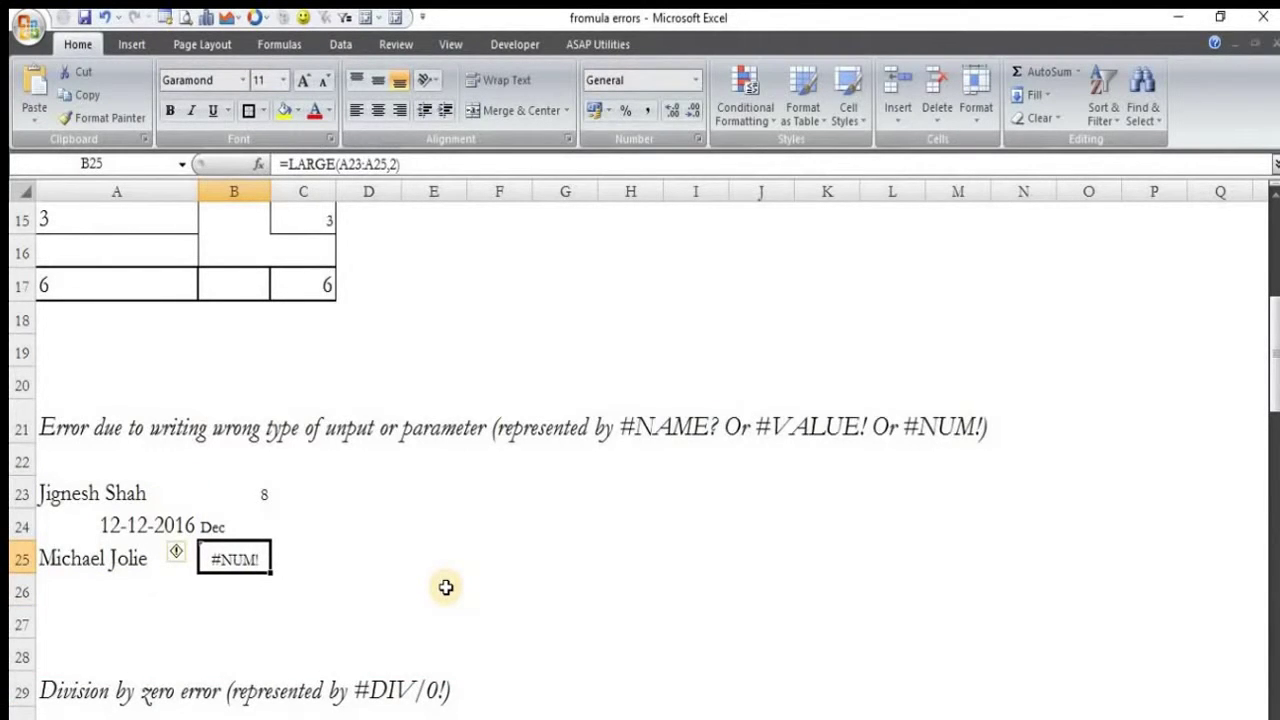
- Enter 1, 2 and 3 into D23:D25
key("Right")
key("Up")
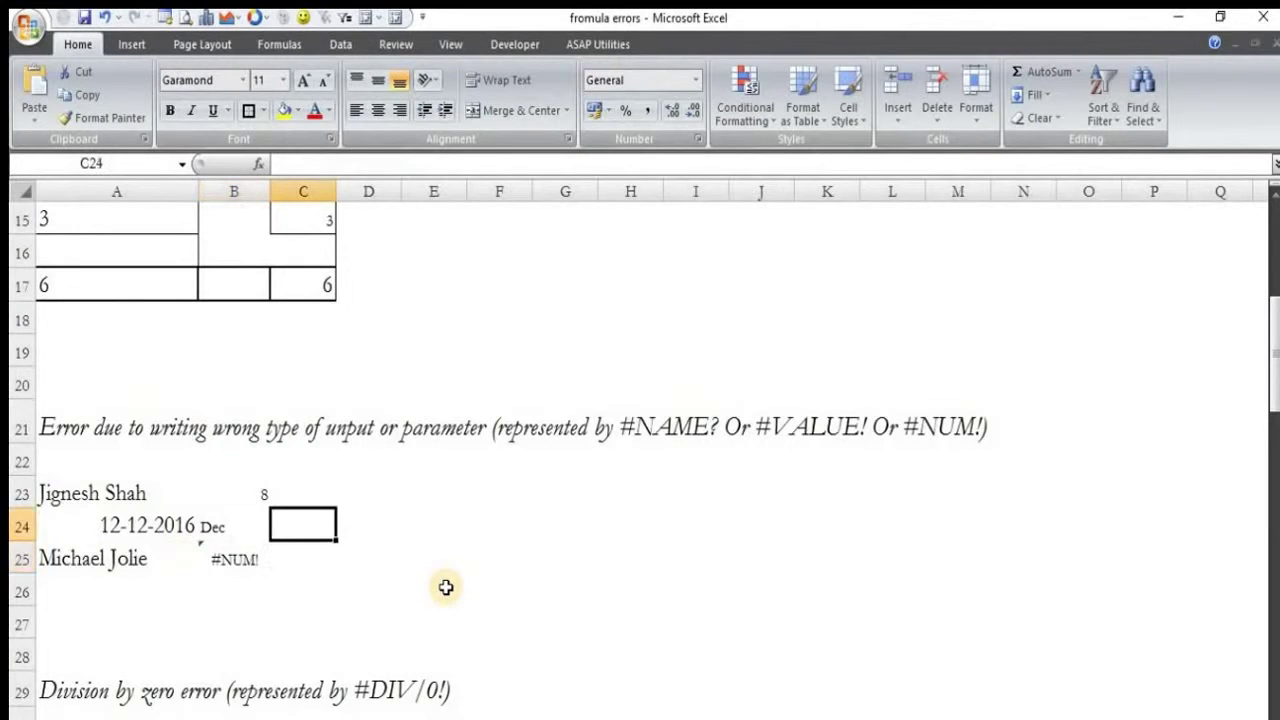
key("Right")
key("Up")
type("1")
key("Return")
type("2")
key("Return")
type("3")
key("Return")
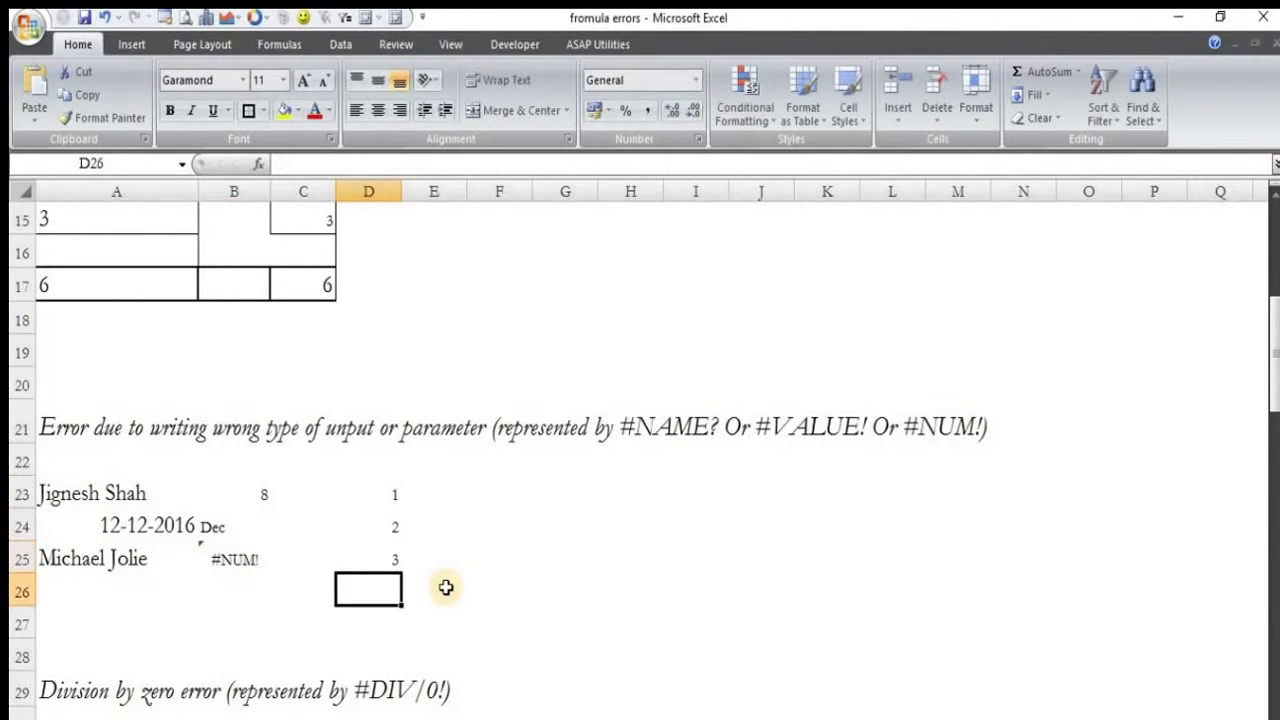
- Point B25's =LARGE(...,2) at D23:D25 so it returns 2
key("Up")
key("Left")
key("Left")
key("F2")
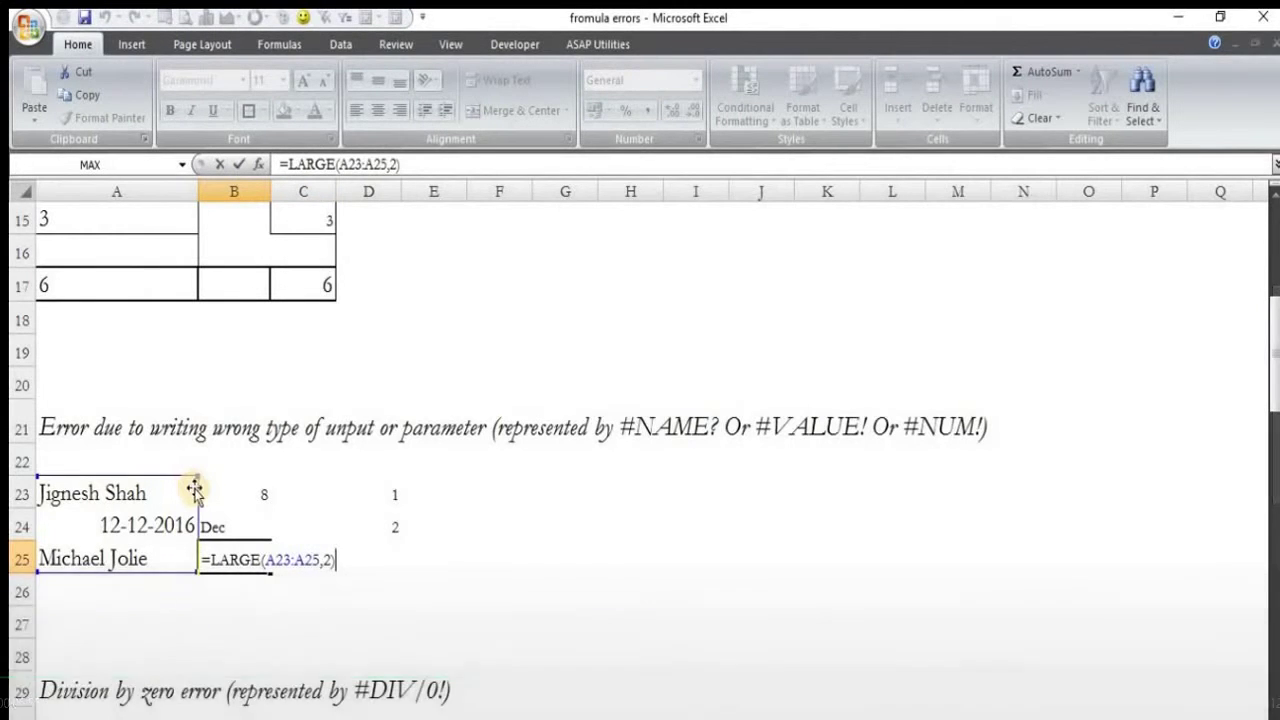
key("Return")
key("Up")
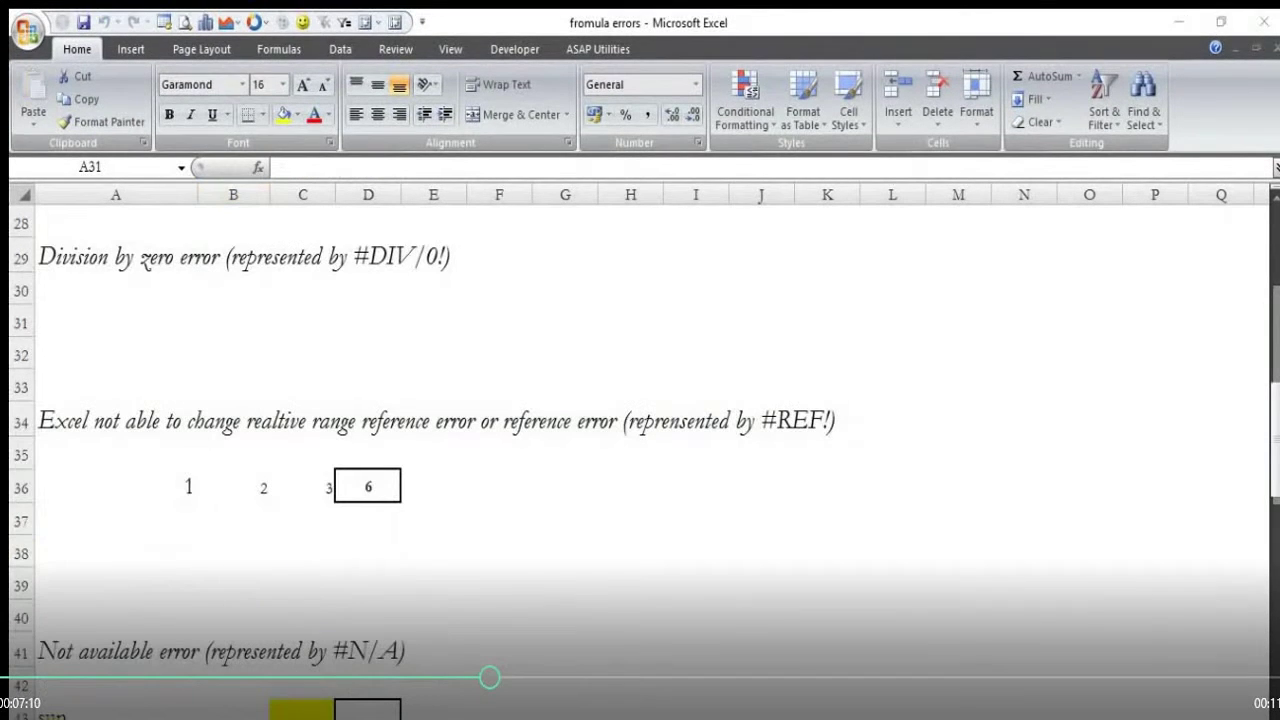
- Enter +5/0 in A31 so it displays the #DIV/0! error
scroll(60, 505, "up", 2)
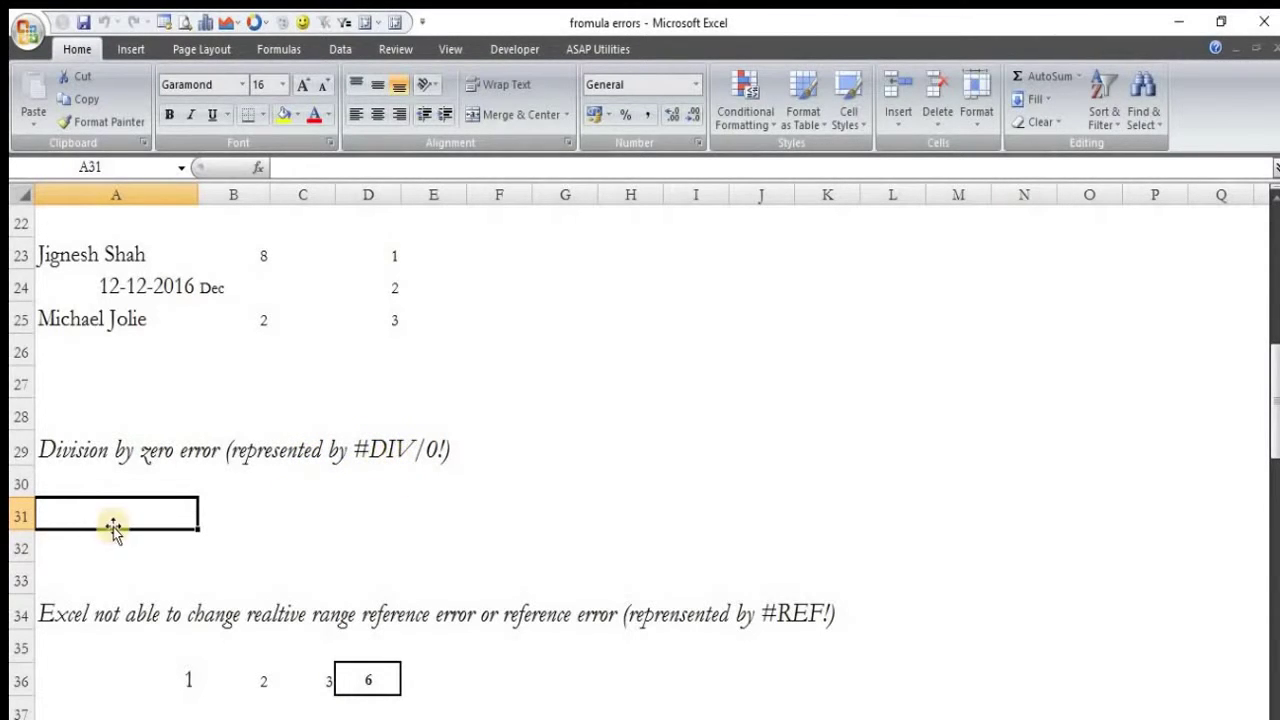
type("+")
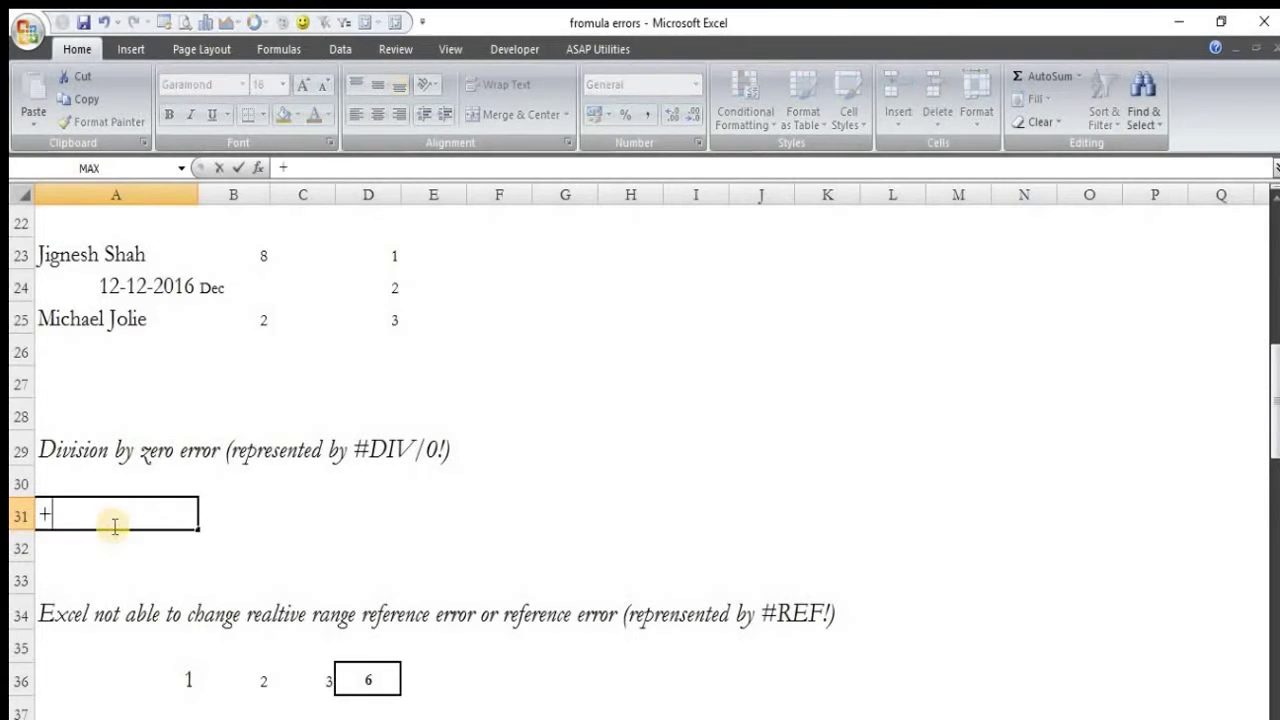
type("5/")
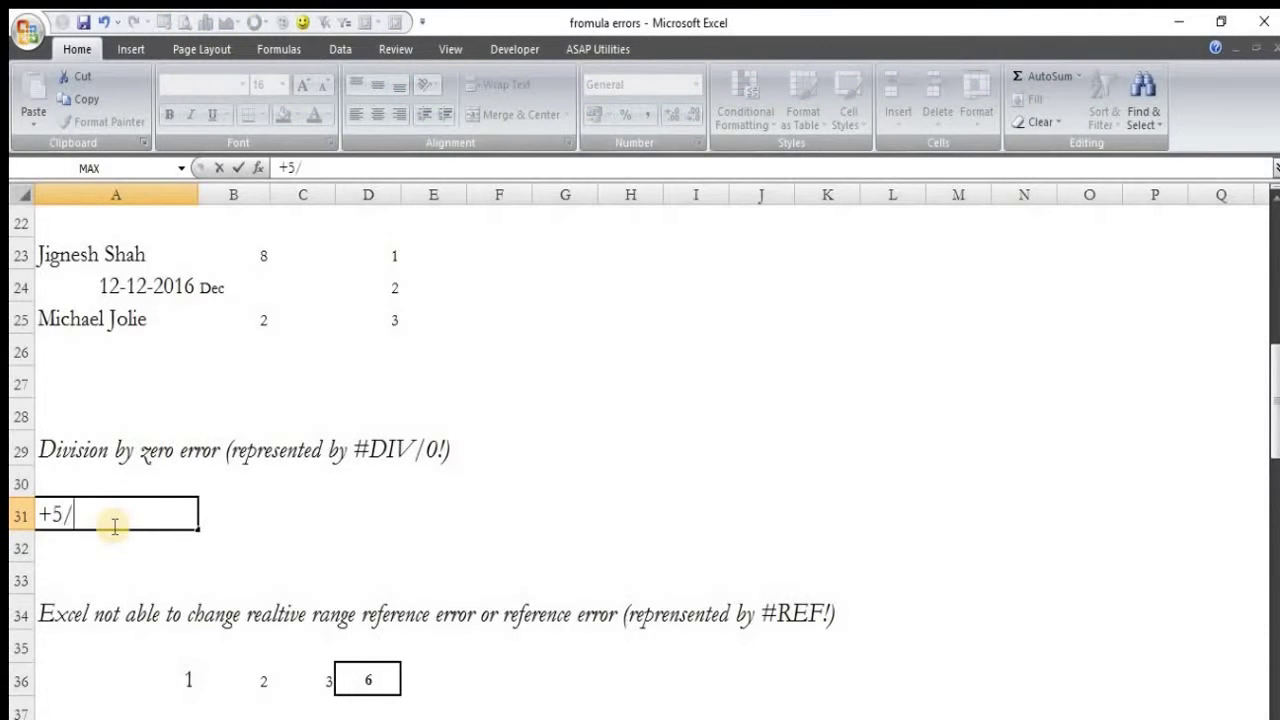
type("0")
key("Return")
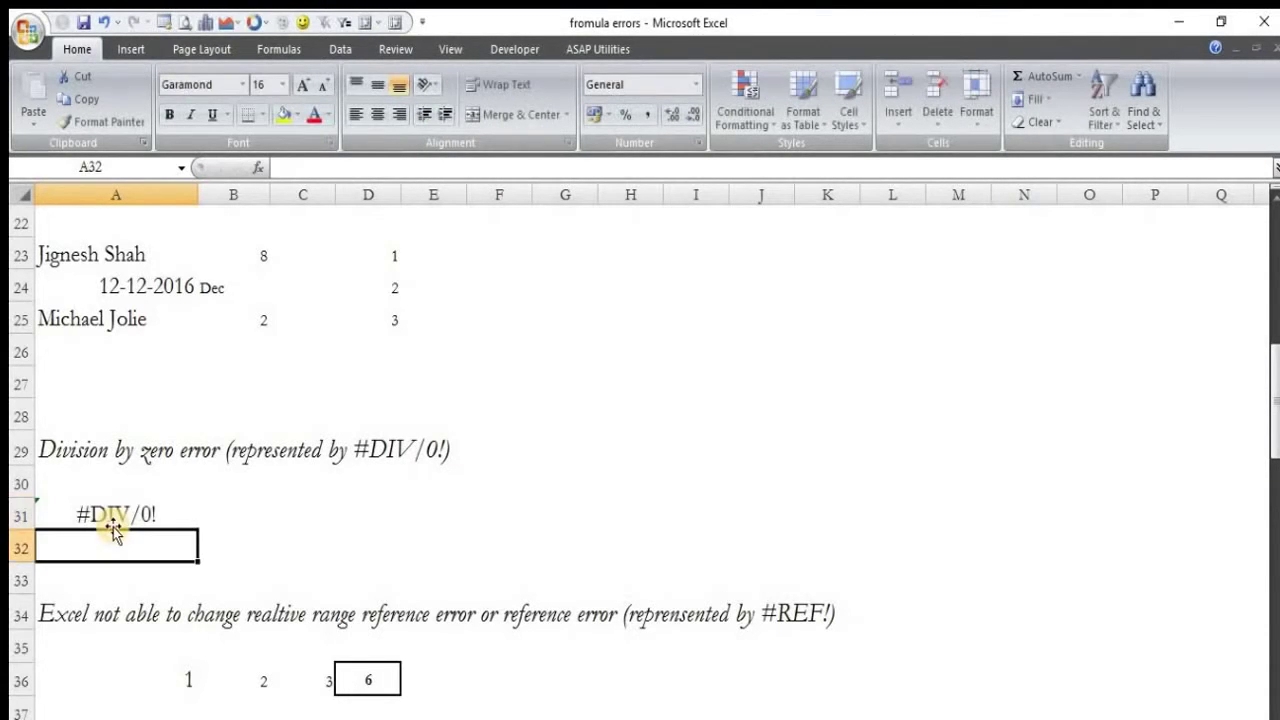
left_click(114, 528)
scroll(150, 560, "down", 2)
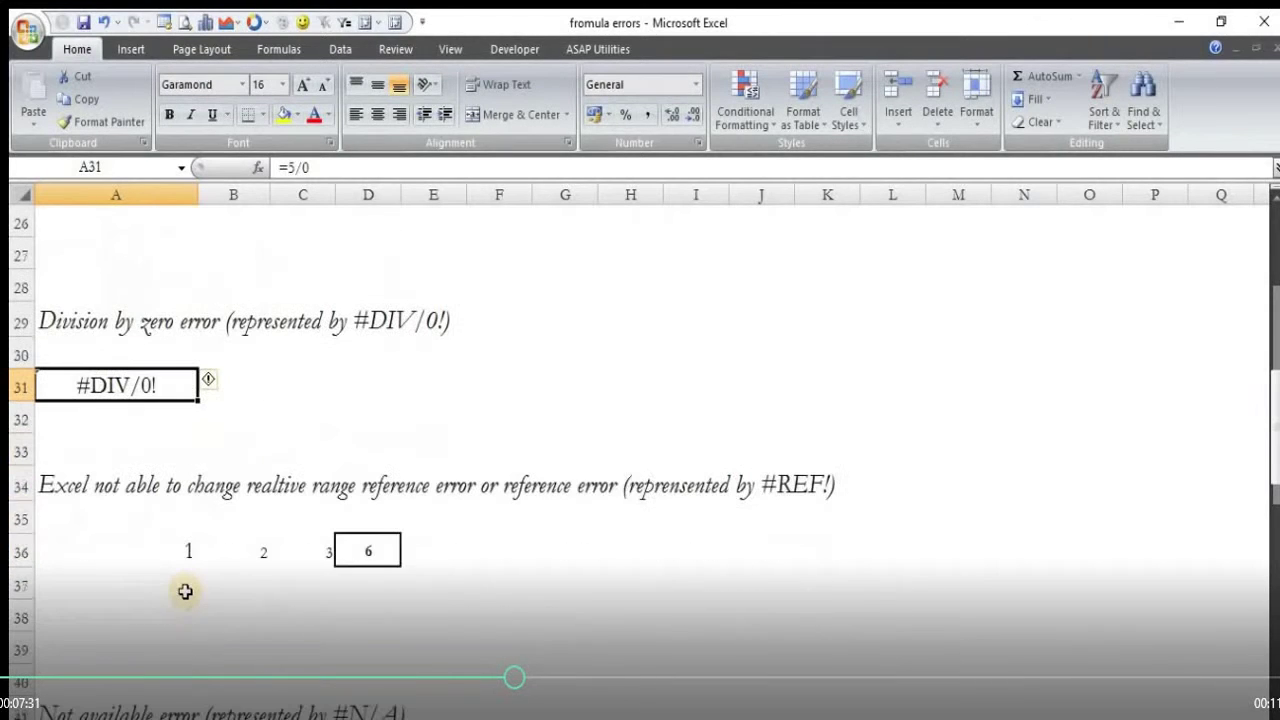
scroll(134, 563, "down", 2)
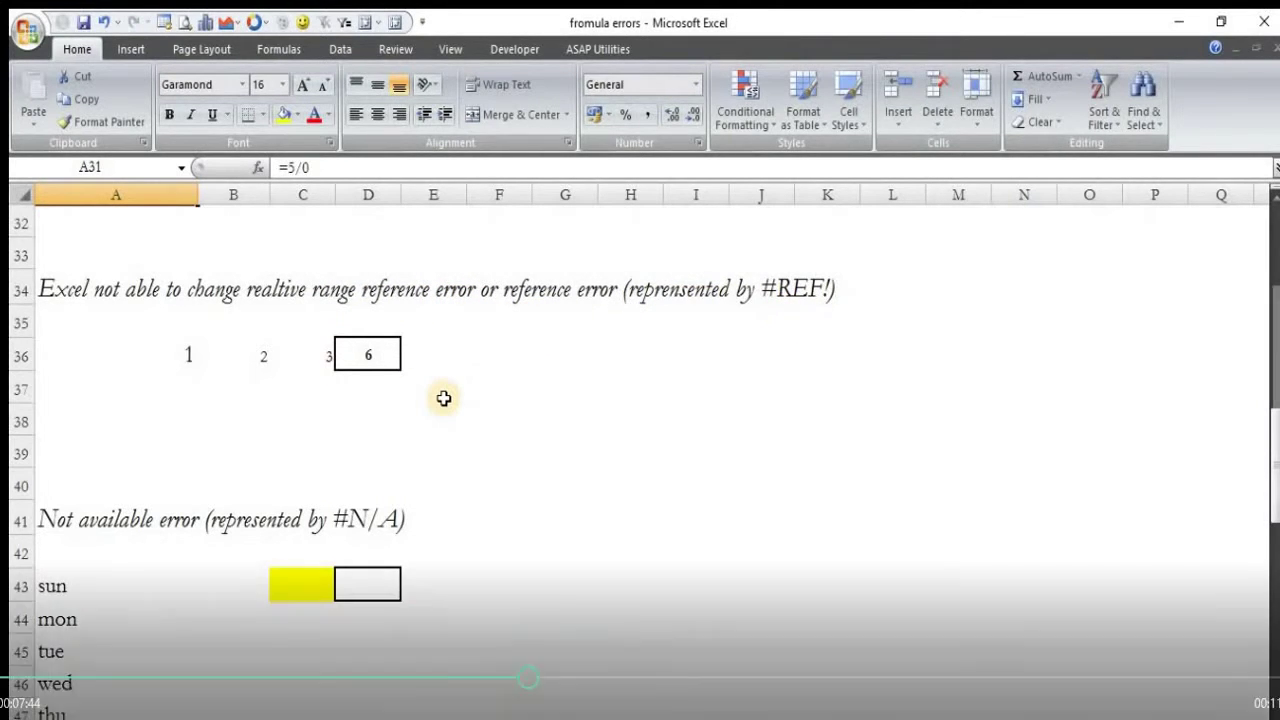
- Inspect D36's sum formula and the range it adds up
key("F2")
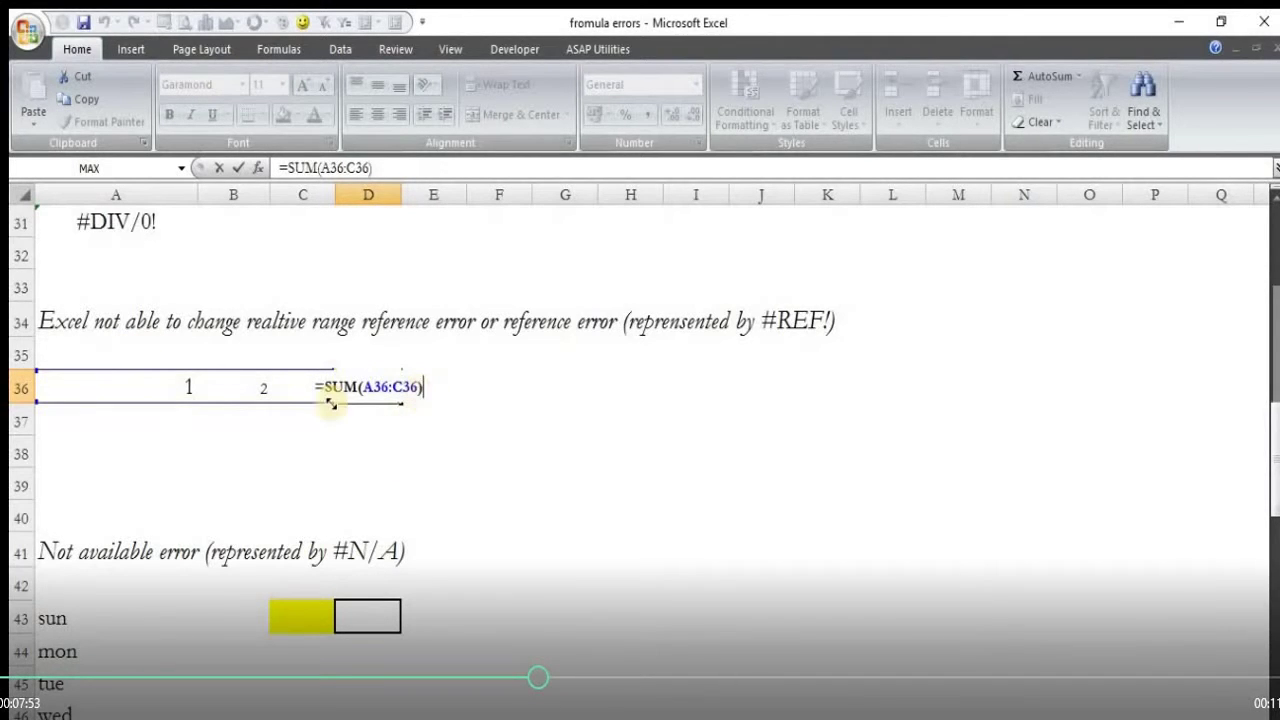
key("Escape")
double_click(365, 393)
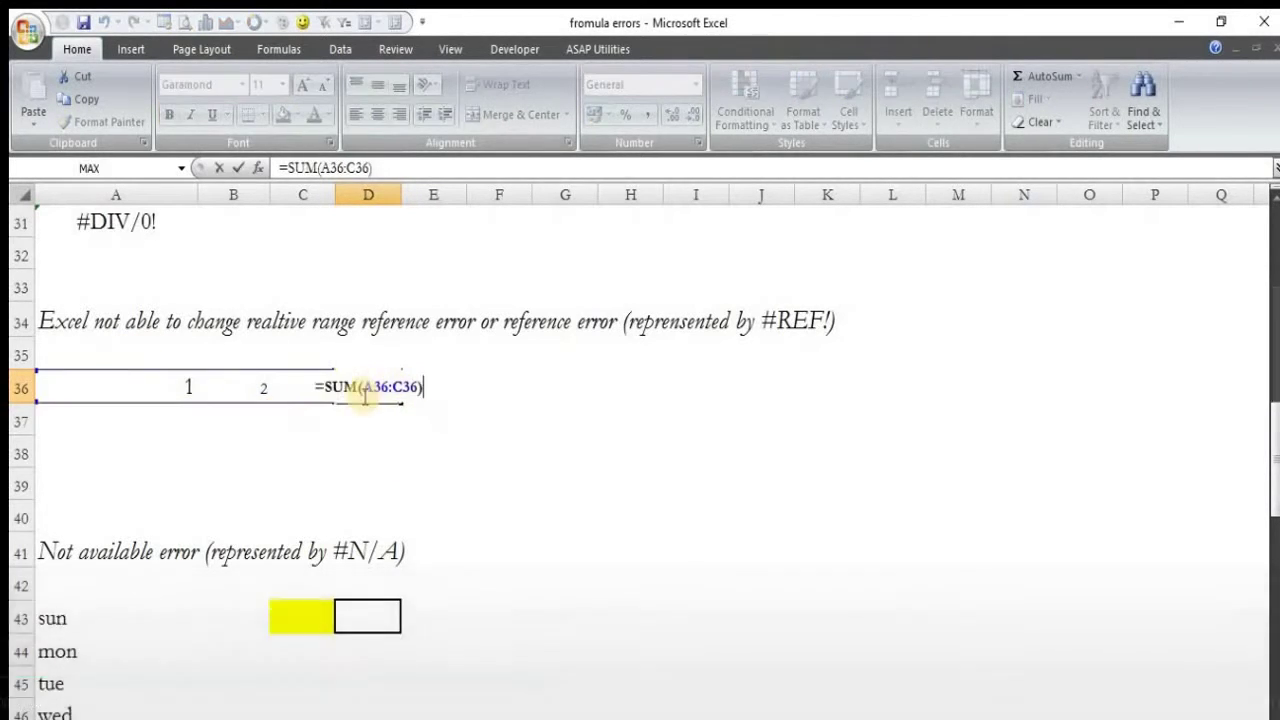
mouse_move(366, 410)
left_mouse_down()
mouse_move(299, 396)
mouse_move(310, 388)
left_mouse_up()
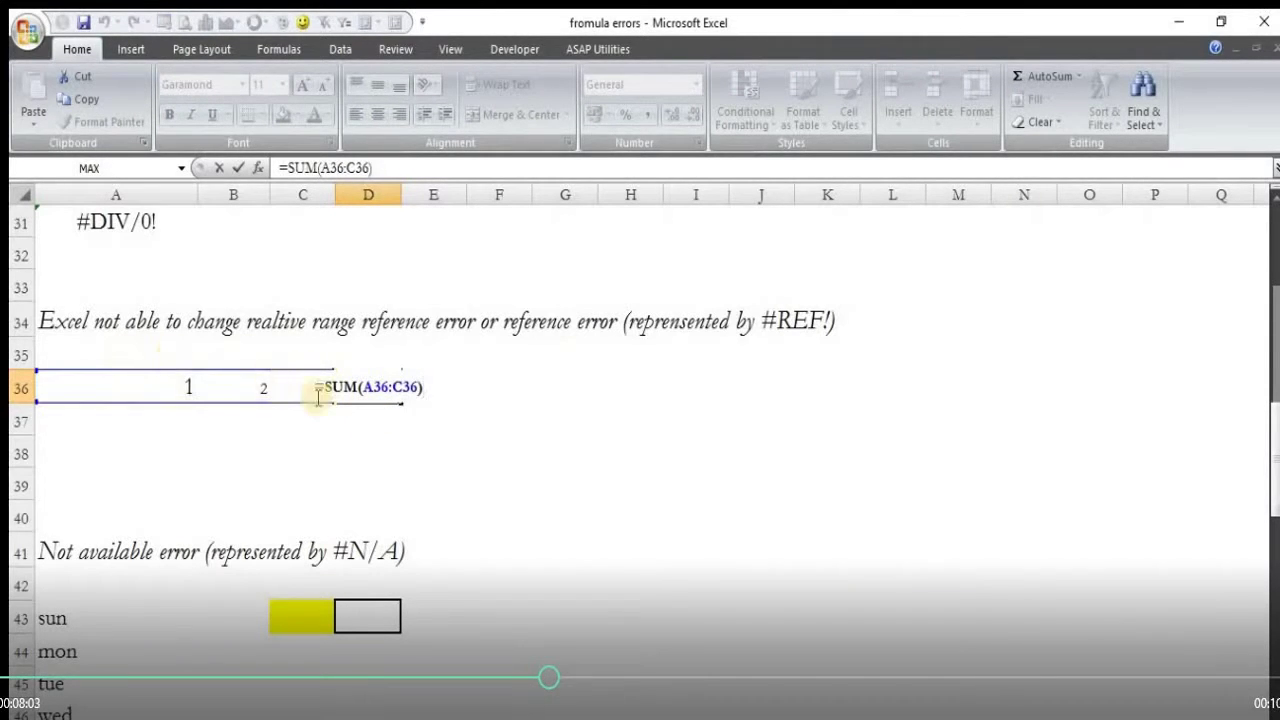
key("Escape")
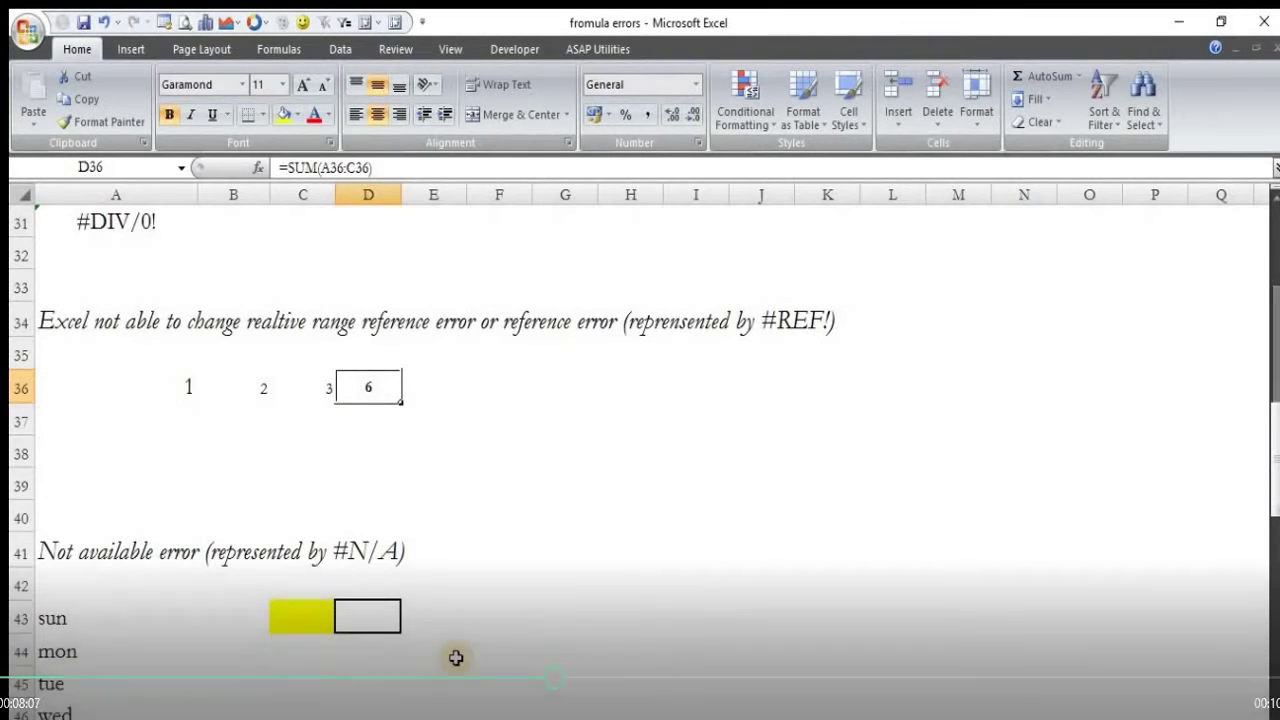
- Copy D36's sum formula and paste it into B37
key("ctrl+c")
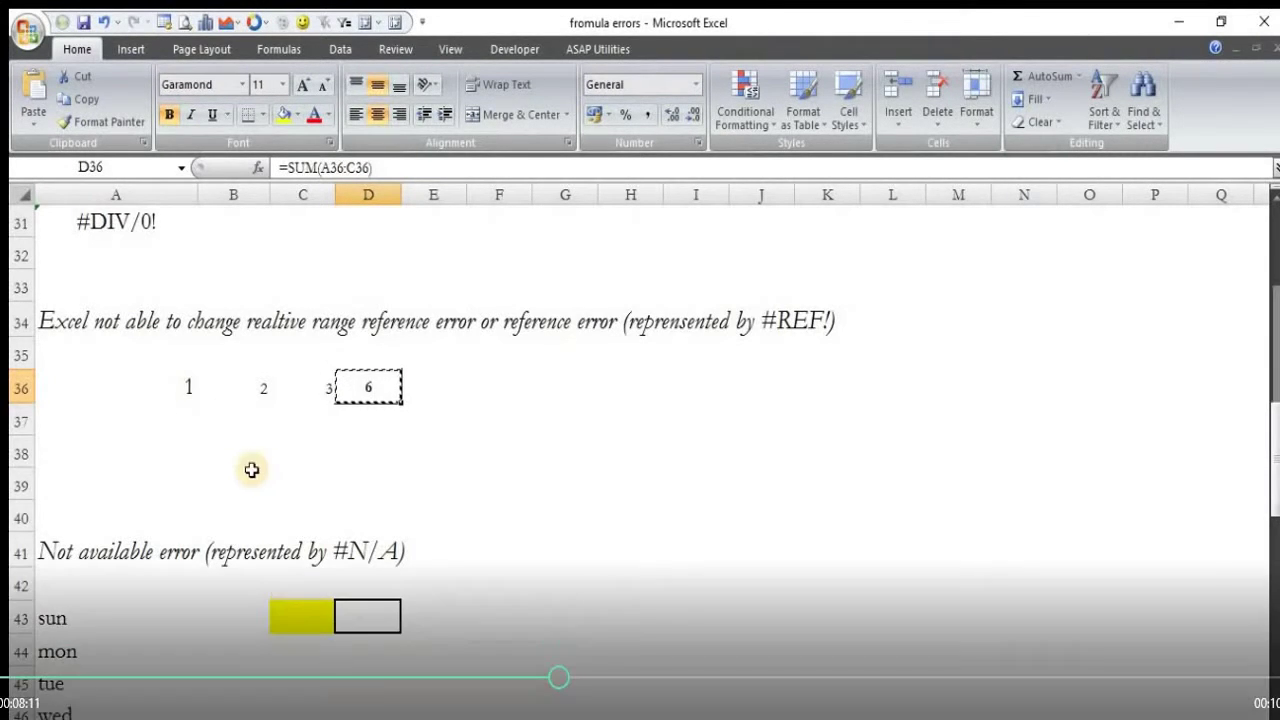
left_click(238, 422)
key("ctrl+v")
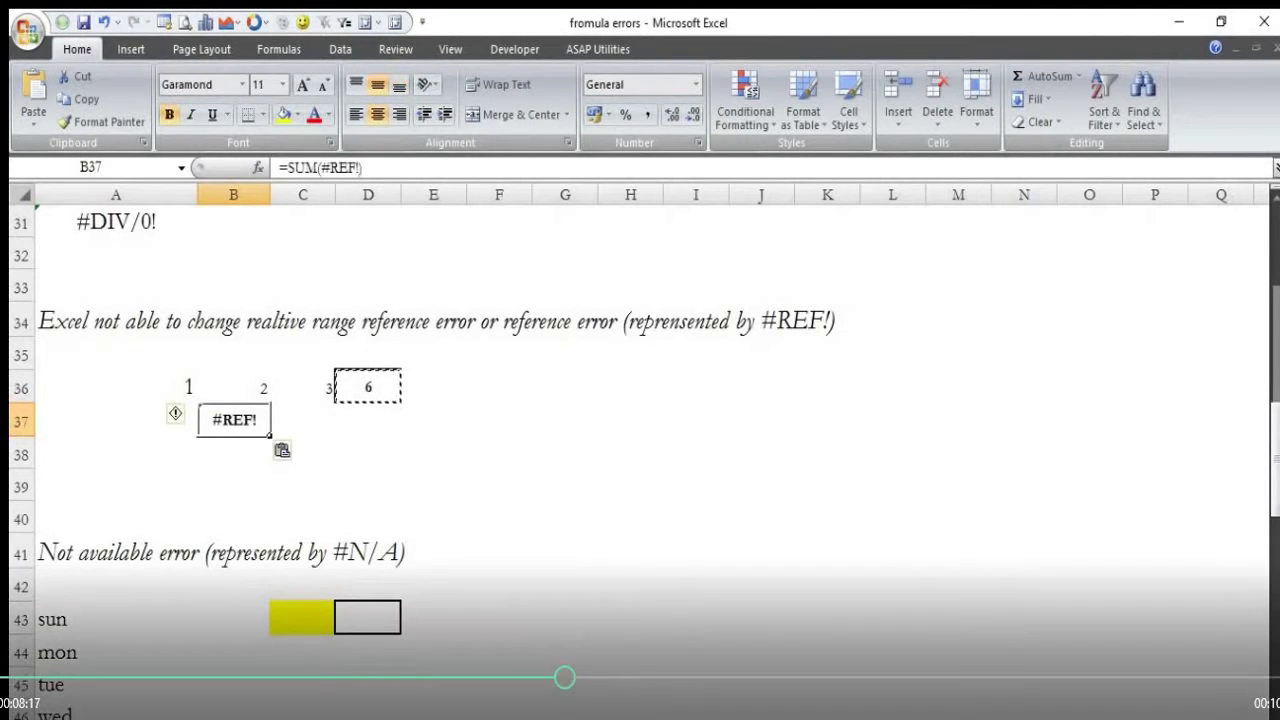
key("F2")
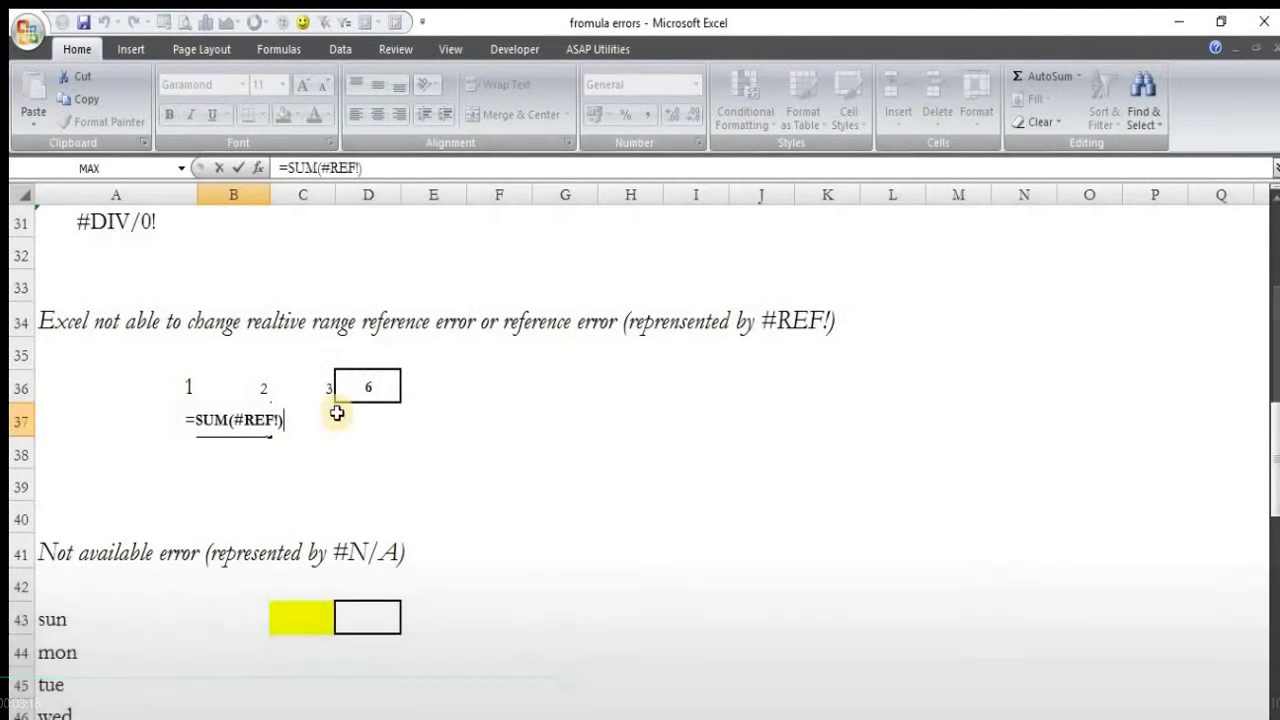
key("Escape")
- Compare D36's formula with B37's broken =SUM(#REF!) showing #REF!
double_click(350, 386)
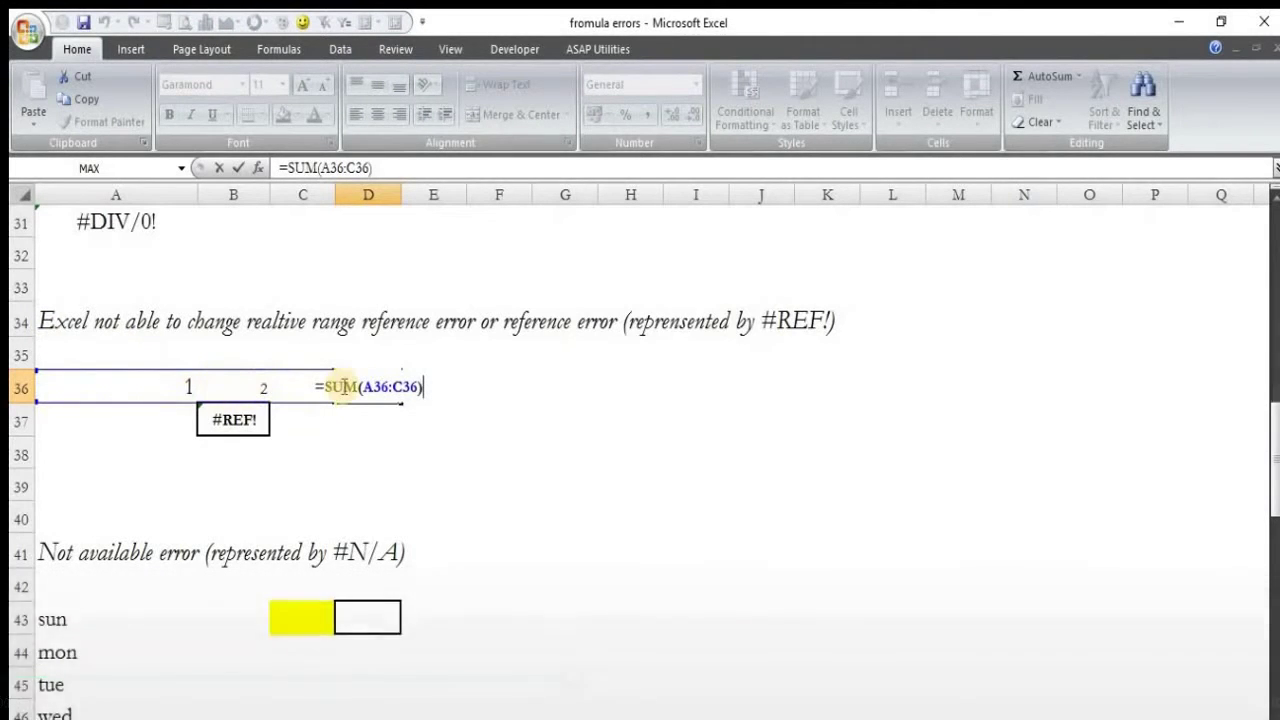
key("Escape")
left_click(233, 420)
double_click(233, 420)
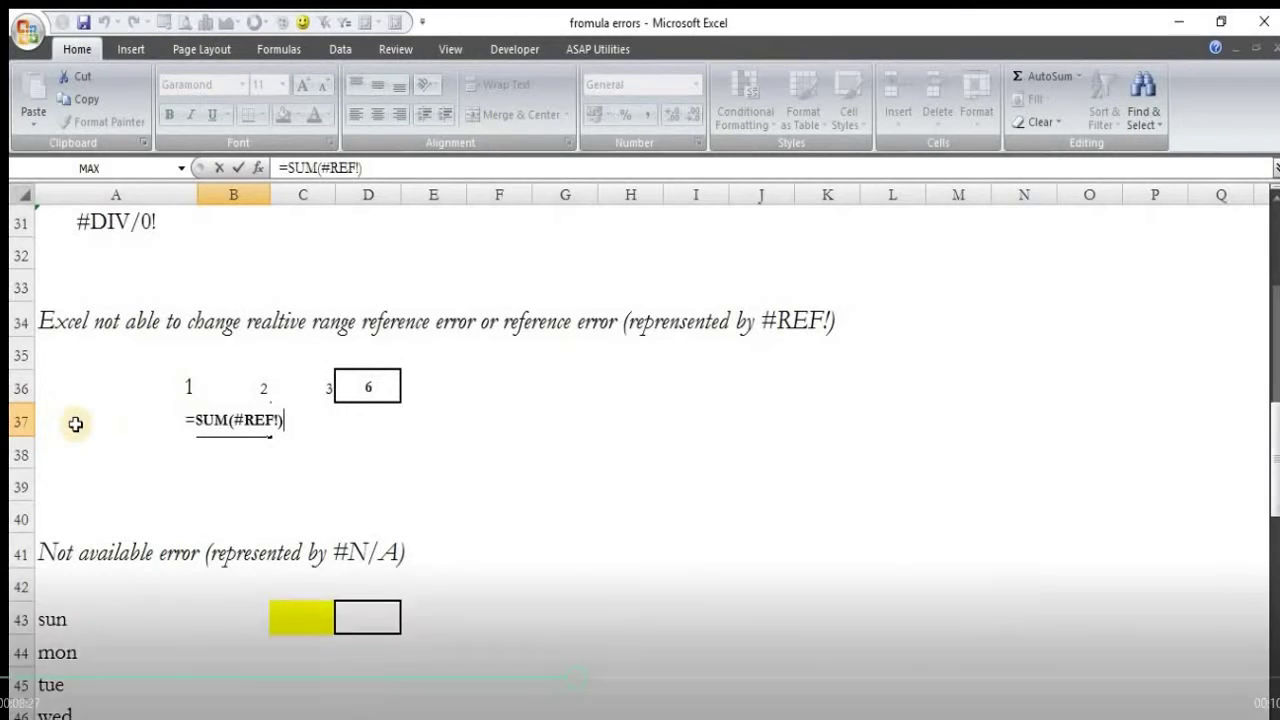
key("ctrl+Return")
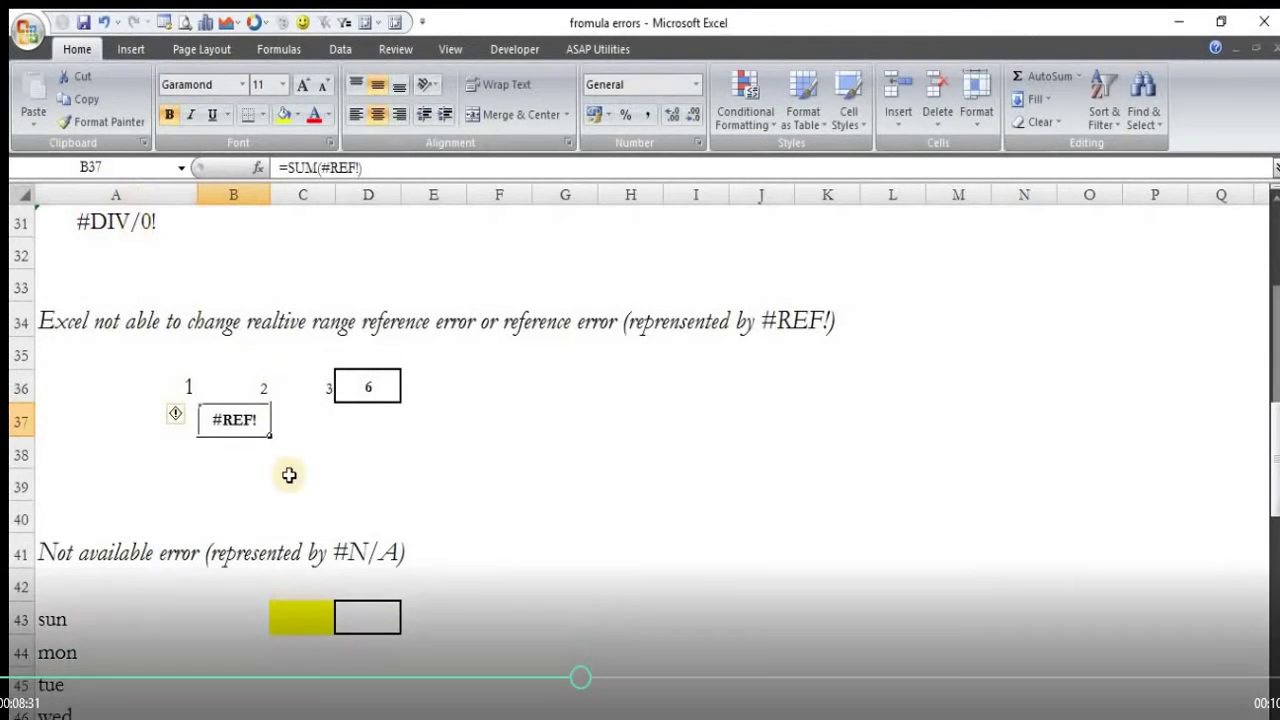
key("F2")
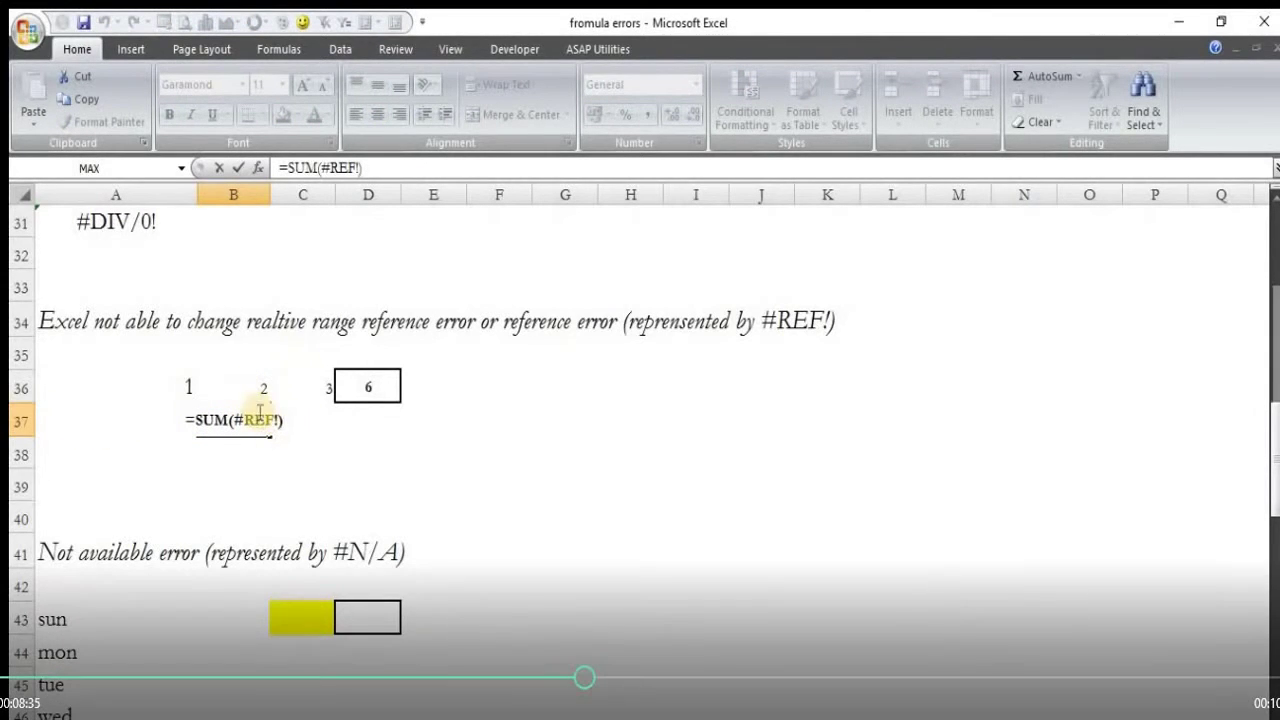
key("Escape")
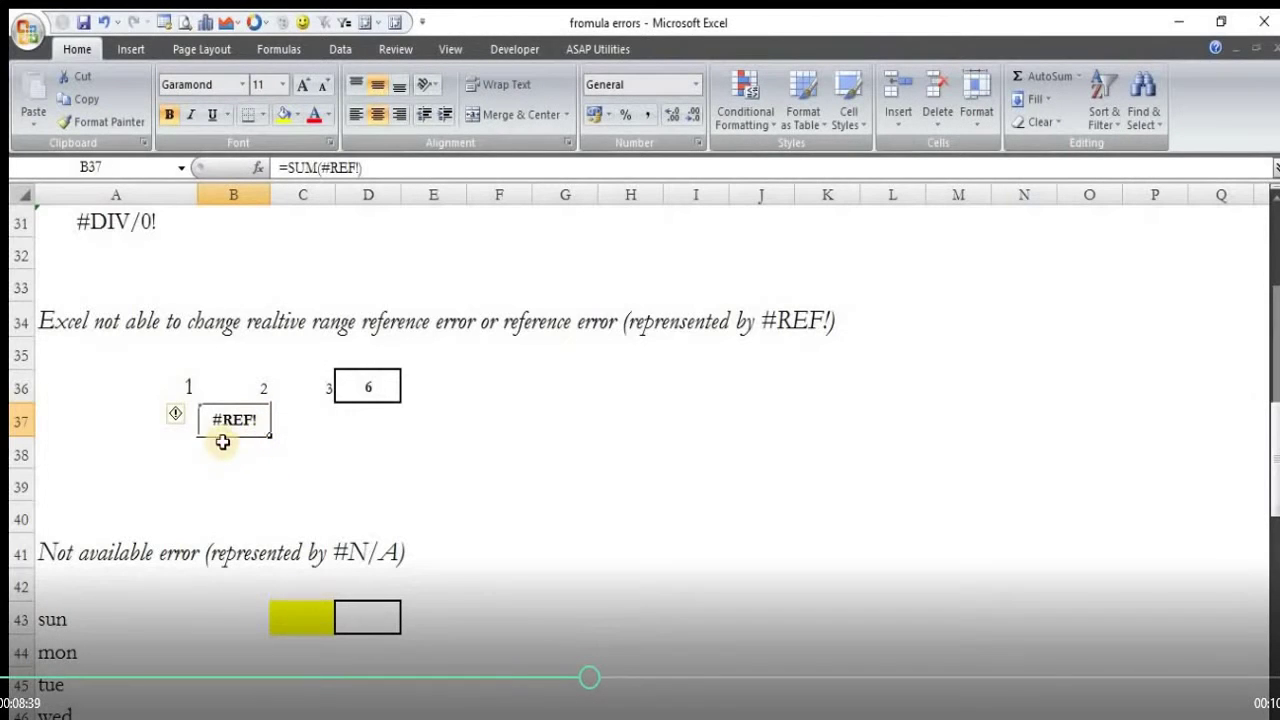
- Build a VLOOKUP in D43 that looks up C43 in the day list A43:A47
scroll(240, 441, "down", 3)
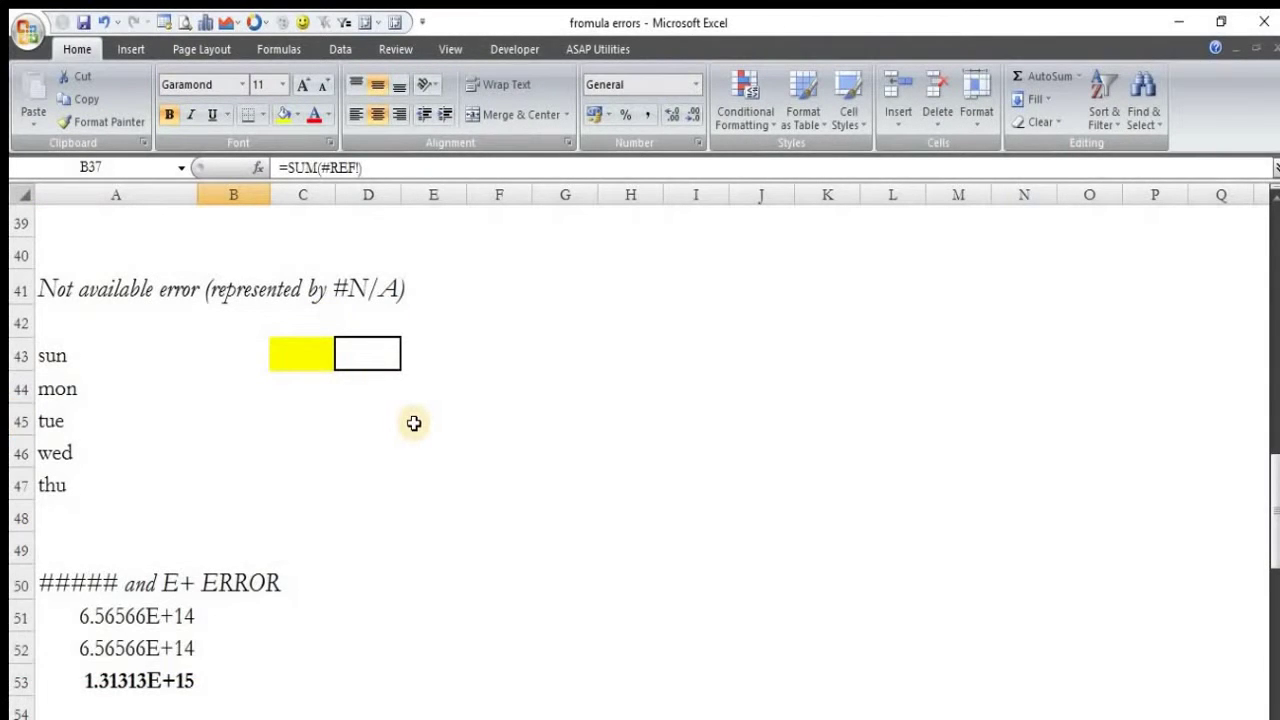
type("=")
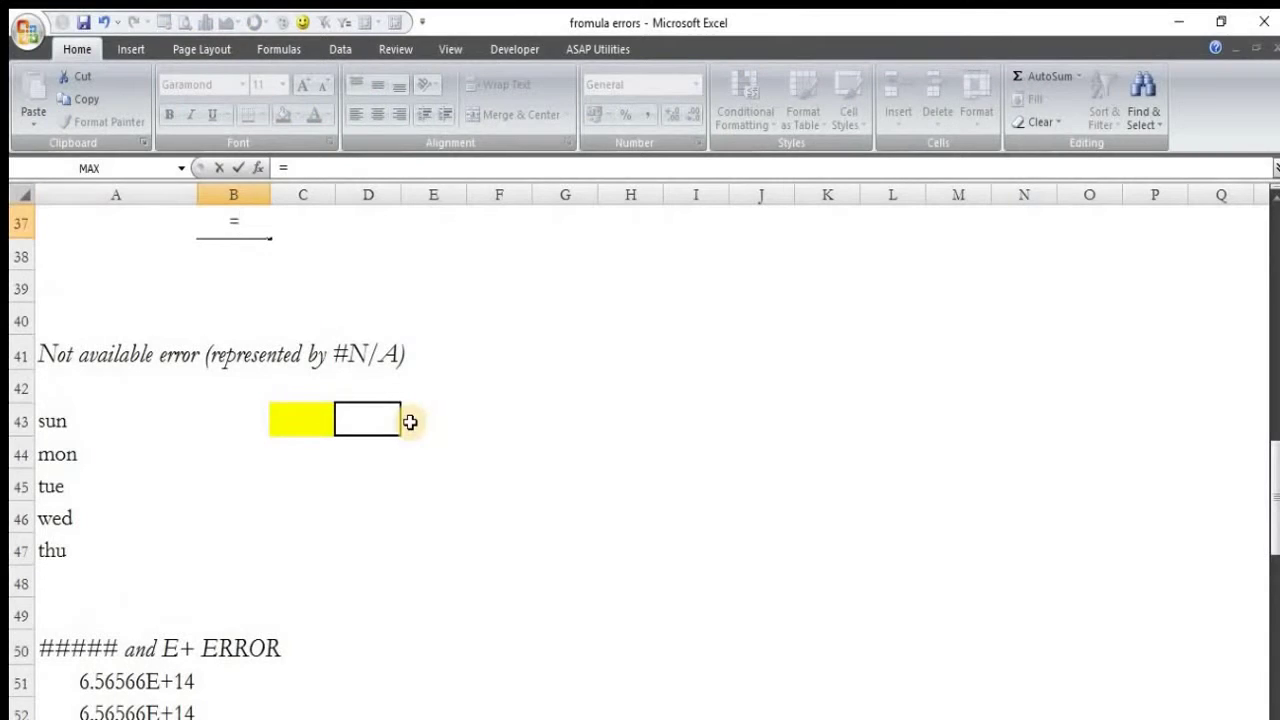
left_click(367, 424)
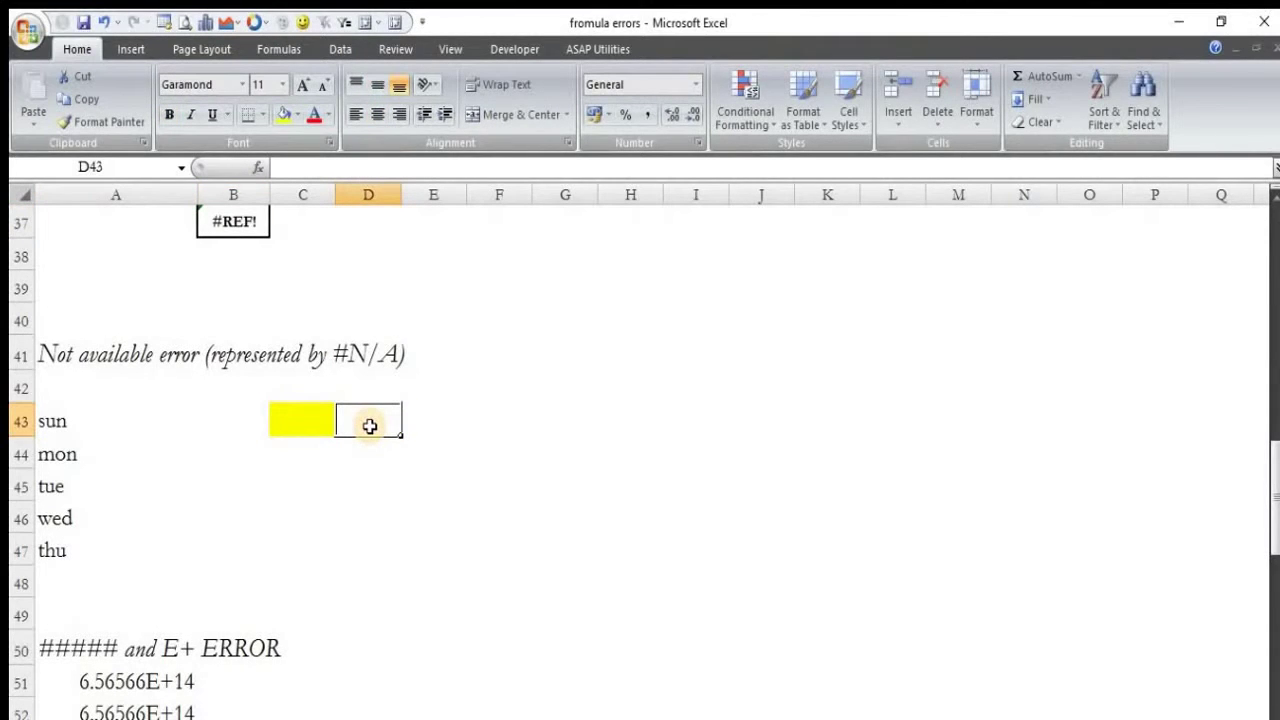
type("=")
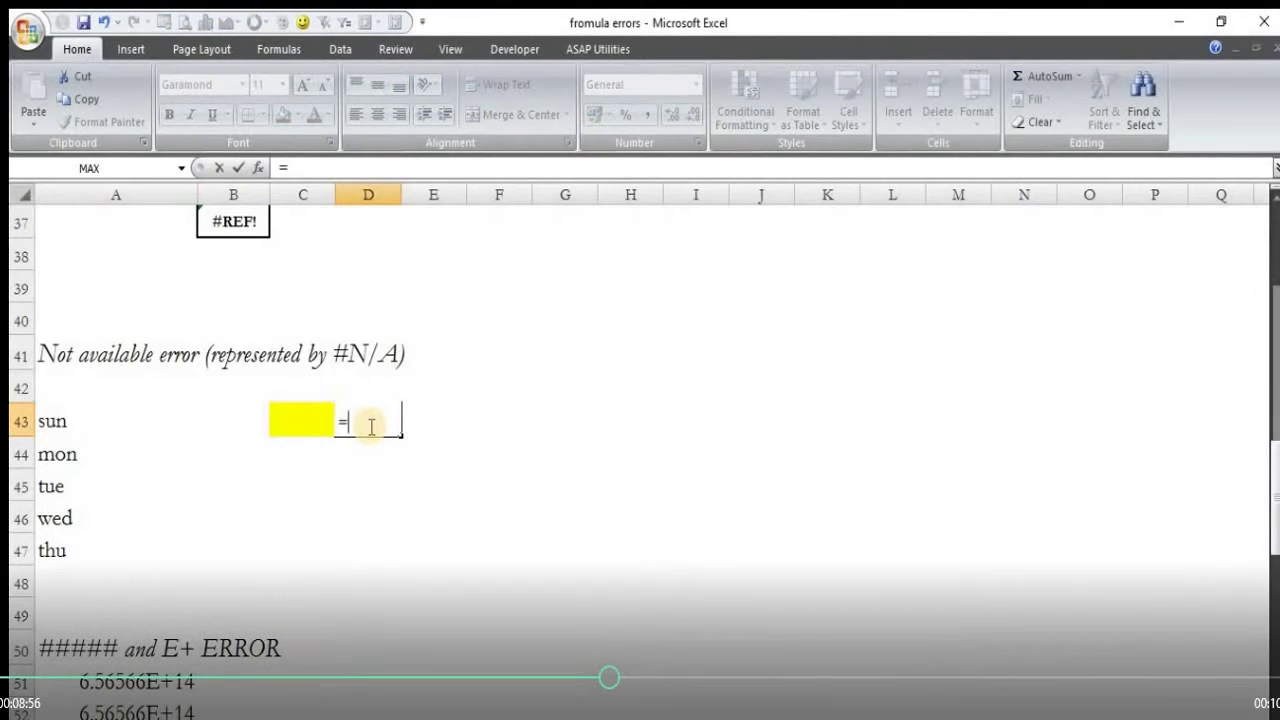
key("Escape")
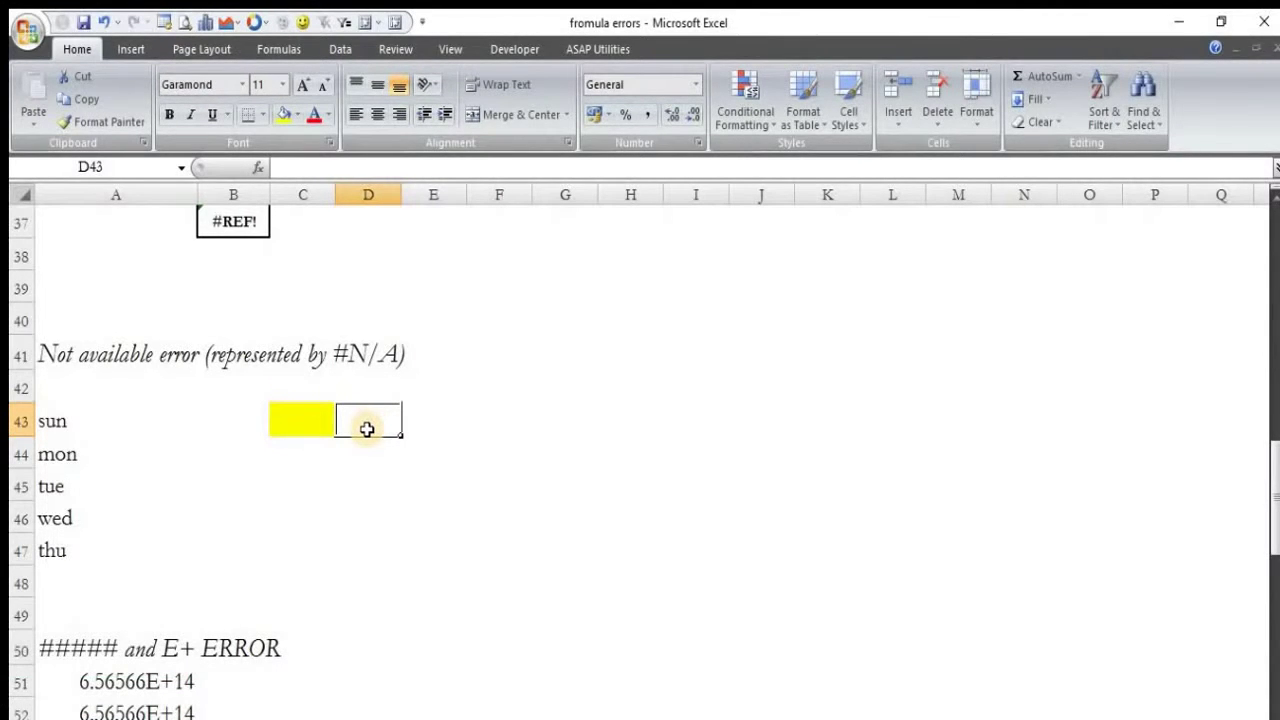
type("=vl")
key("Tab")
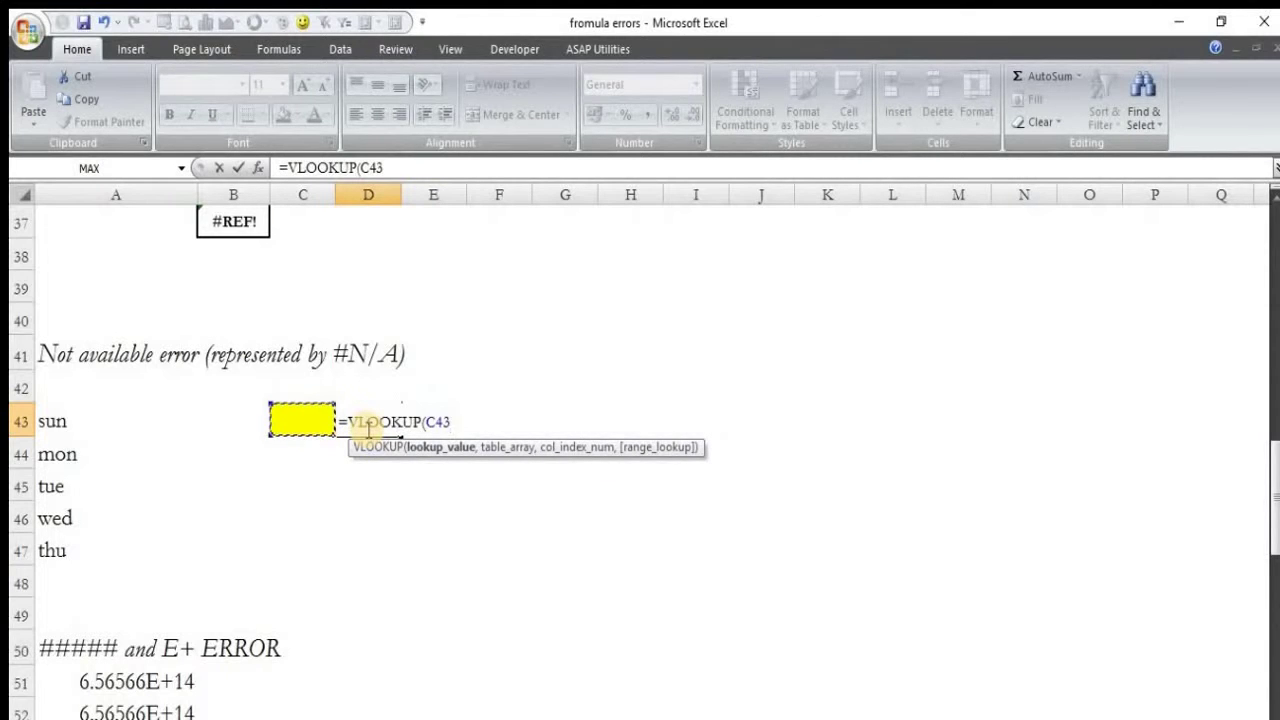
type(",")
key("Left")
key("Left")
key("Left")
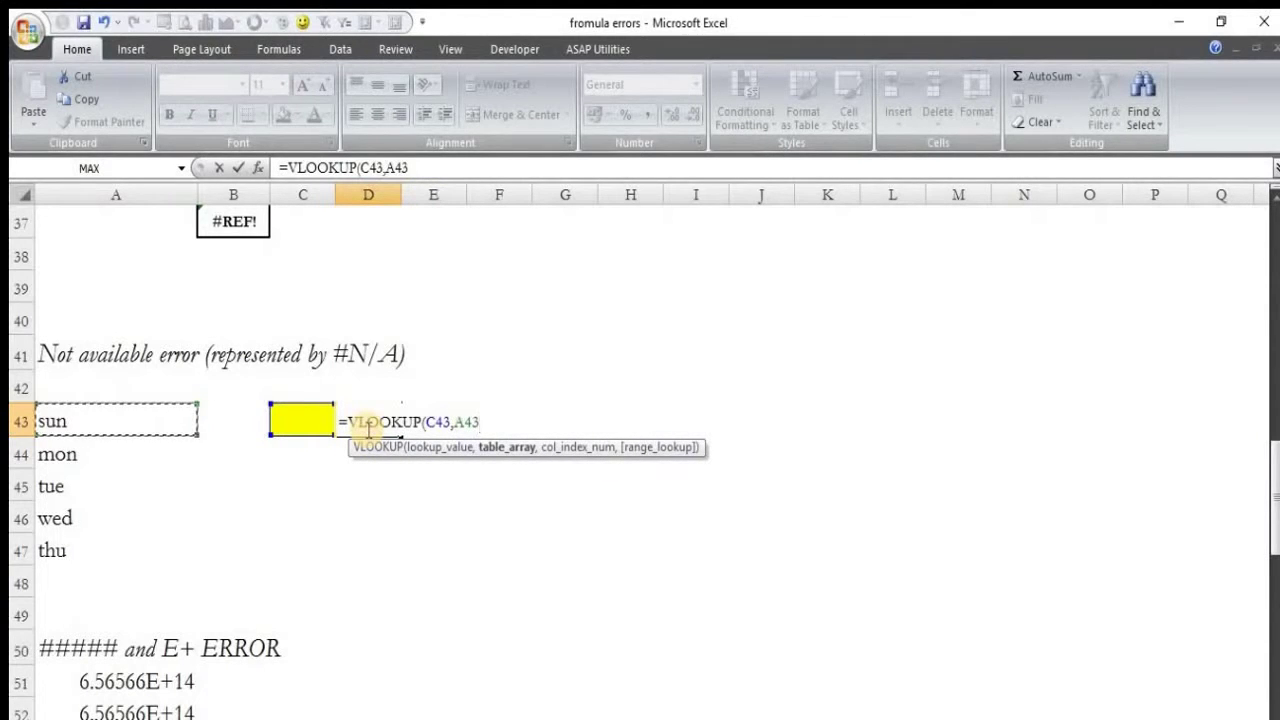
key("shift+Down")
key("shift+Down")
key("shift+Down")
key("Return")
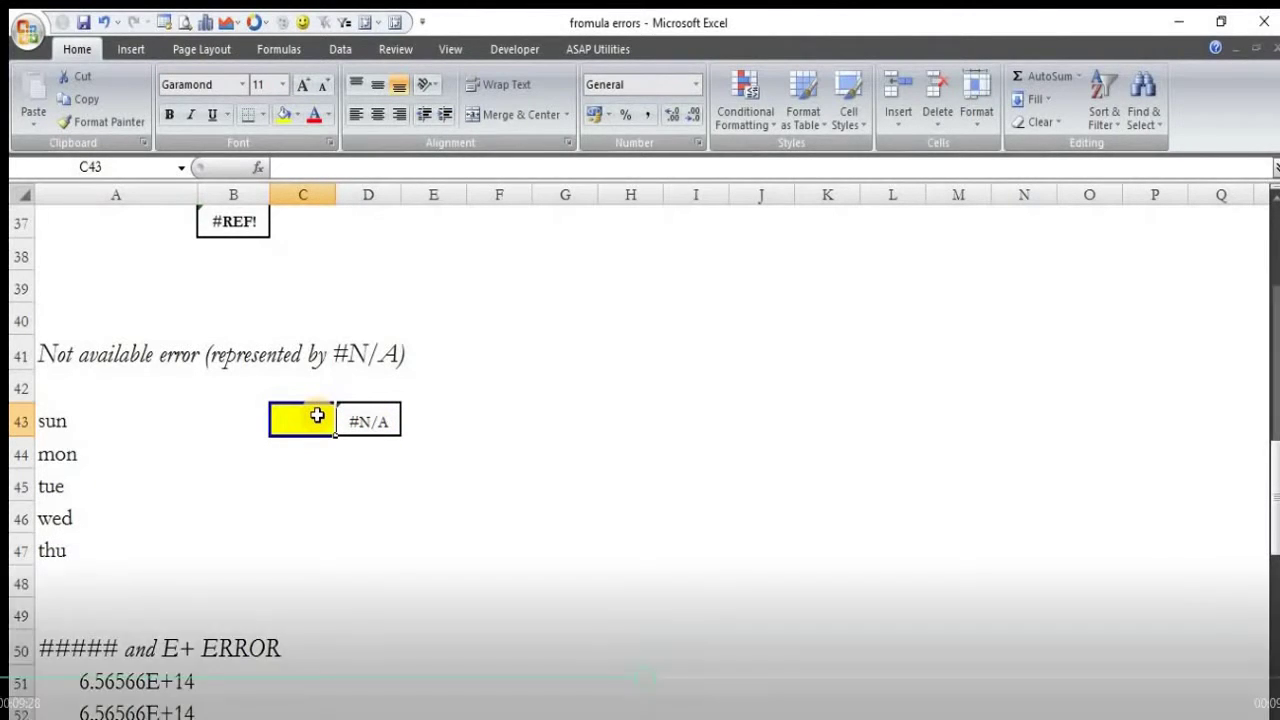
- Enter sun, then fri in C43, making D43 return #N/A
type("sun")
key("Return")
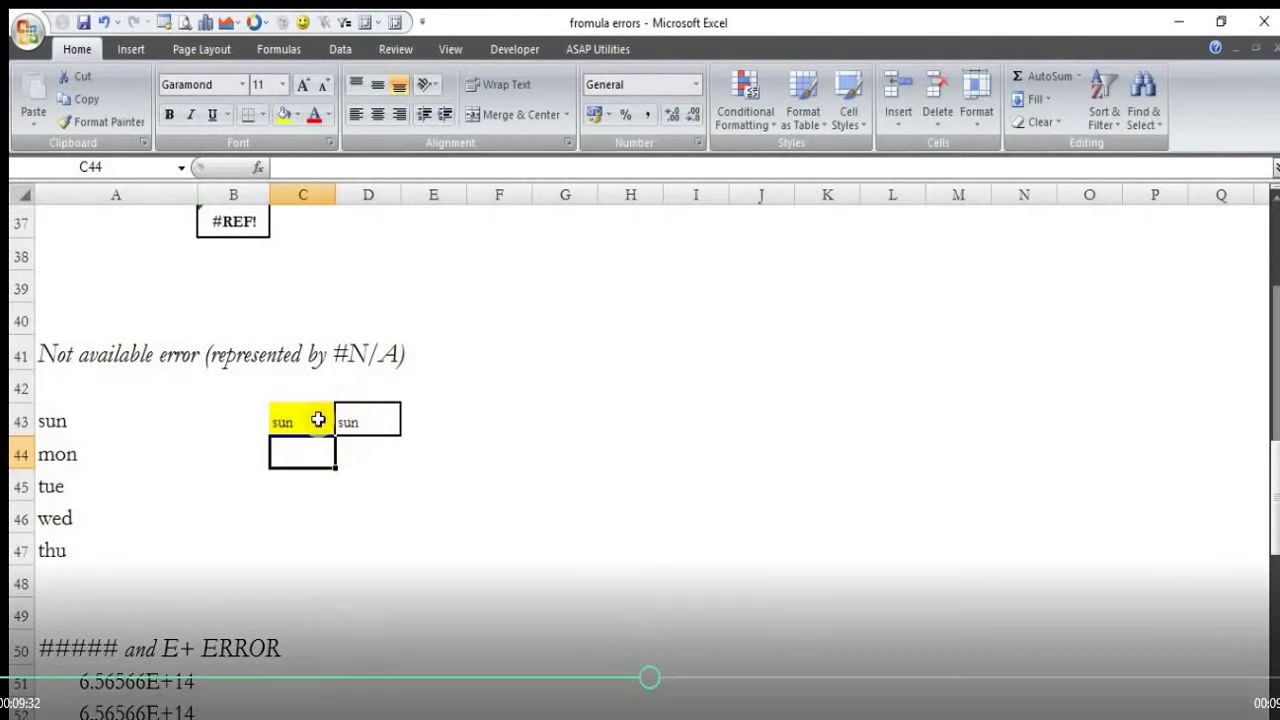
left_click(318, 420)
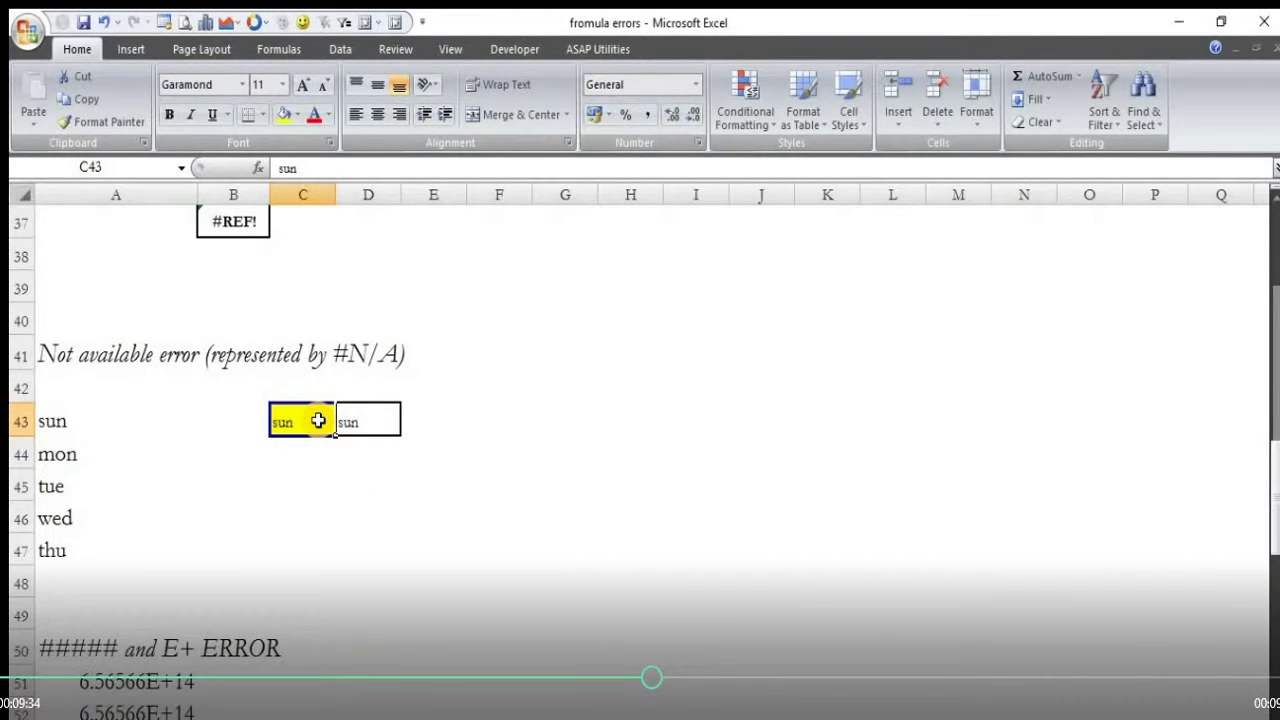
type("fri")
key("Return")
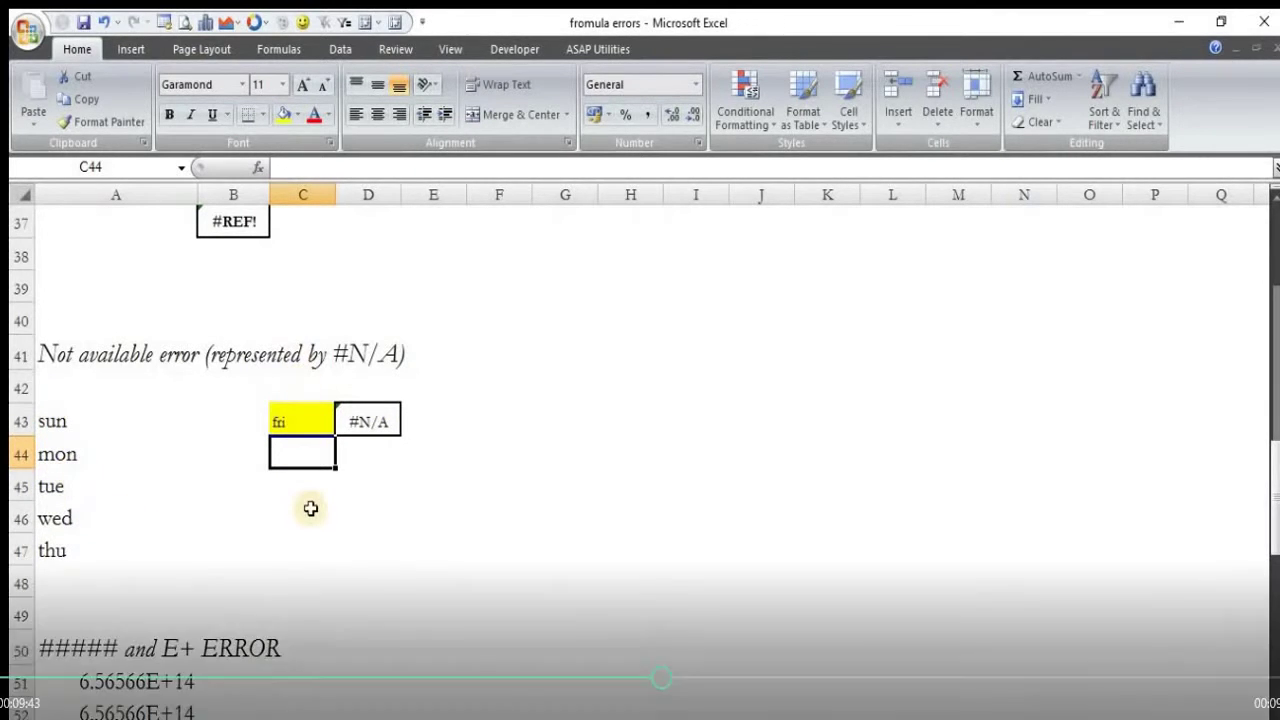
scroll(310, 508, "down", 1)
- Check the full values of the E+ numbers in A51:A53 and widen column A slightly
scroll(310, 508, "down", 3)
left_click(55, 260)
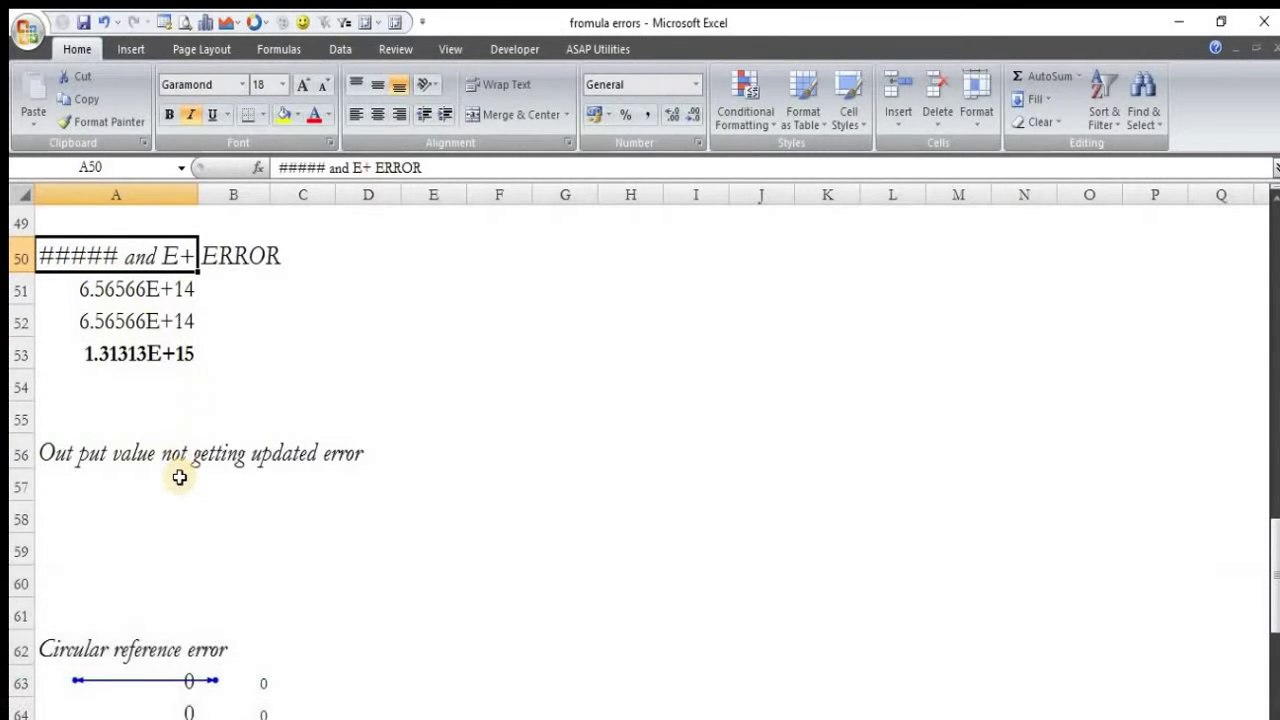
left_click(133, 287)
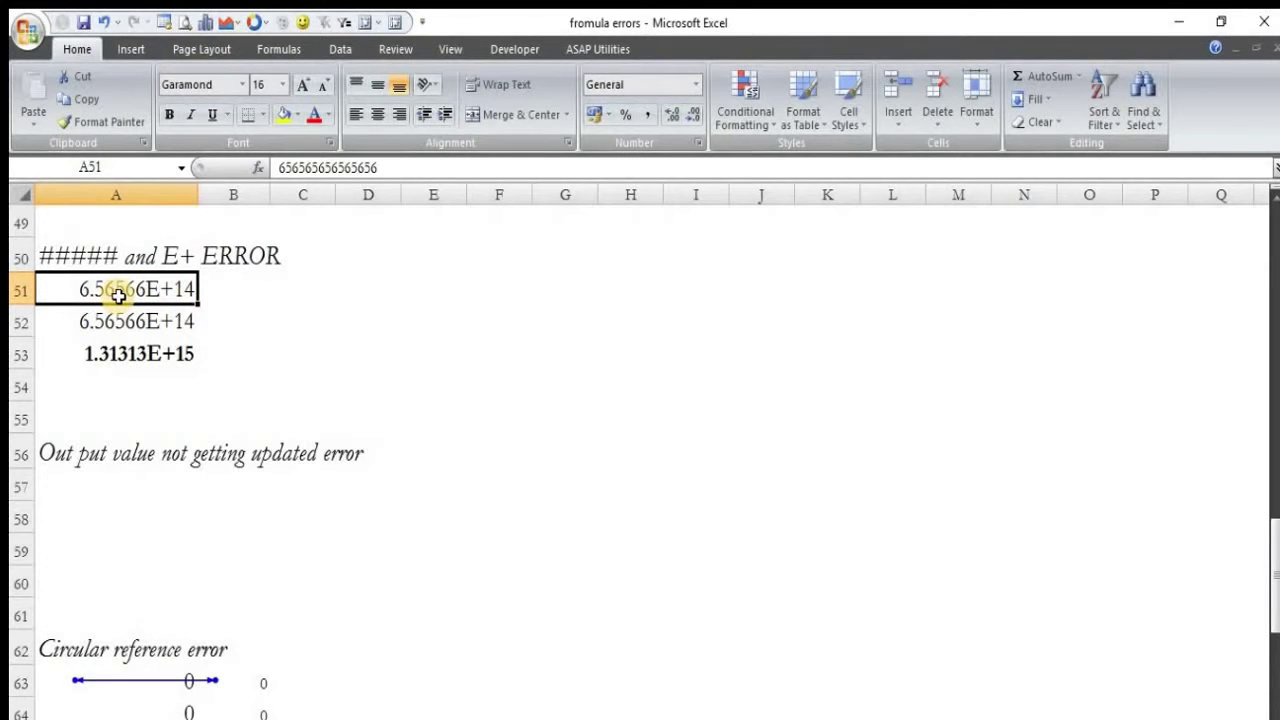
left_click(120, 320)
left_click(120, 352)
left_click(173, 286)
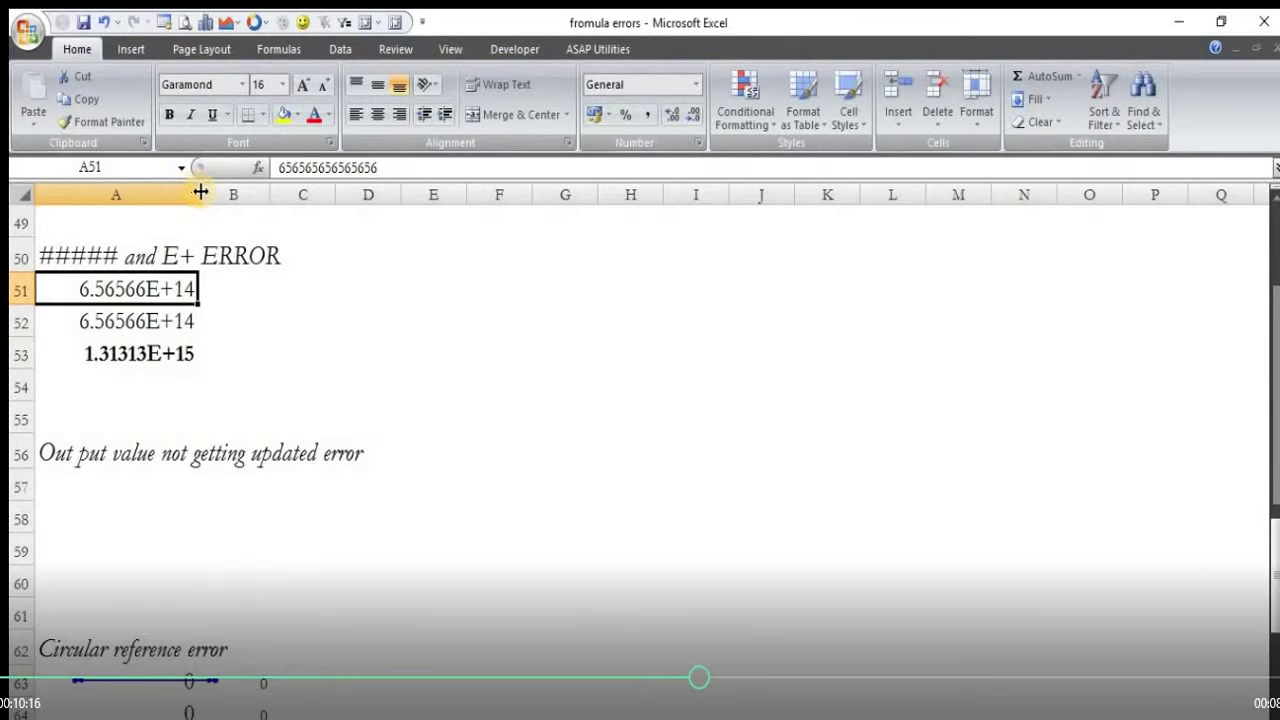
left_click_drag(200, 191, 227, 191)
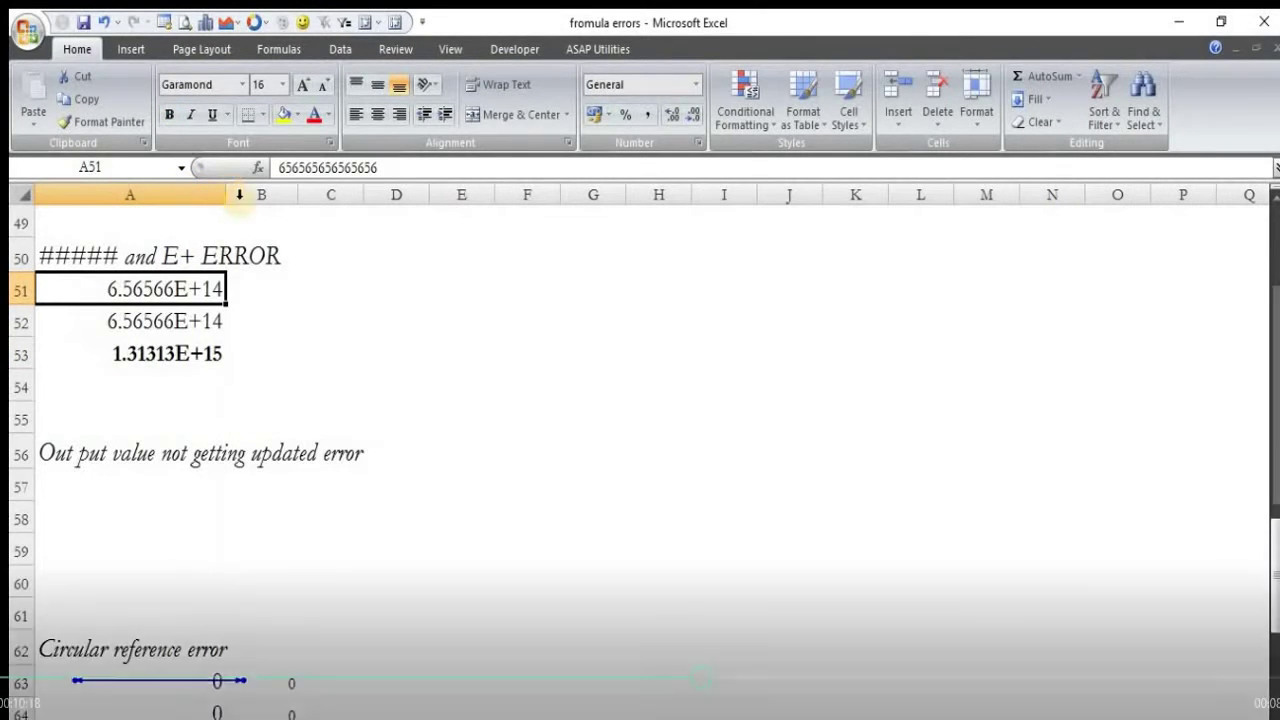
- Apply Number format to A51, then A52:A53, showing full values with two decimals
left_click(697, 87)
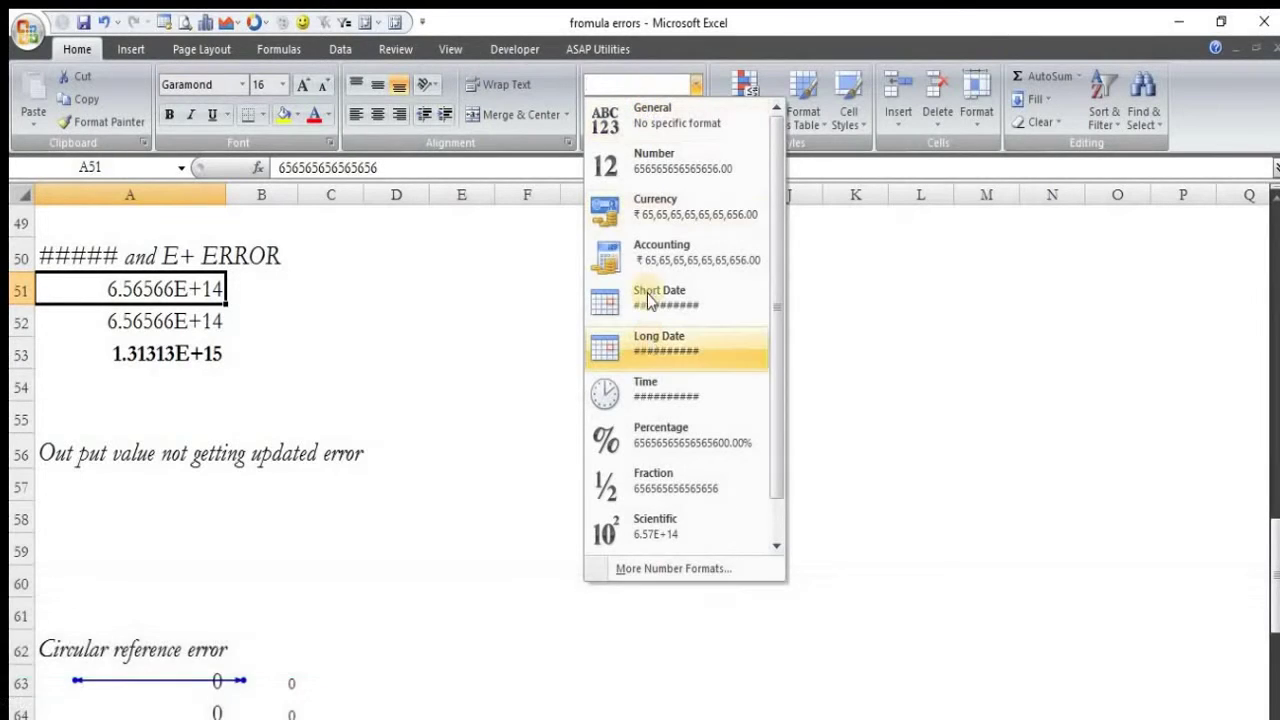
left_click(655, 170)
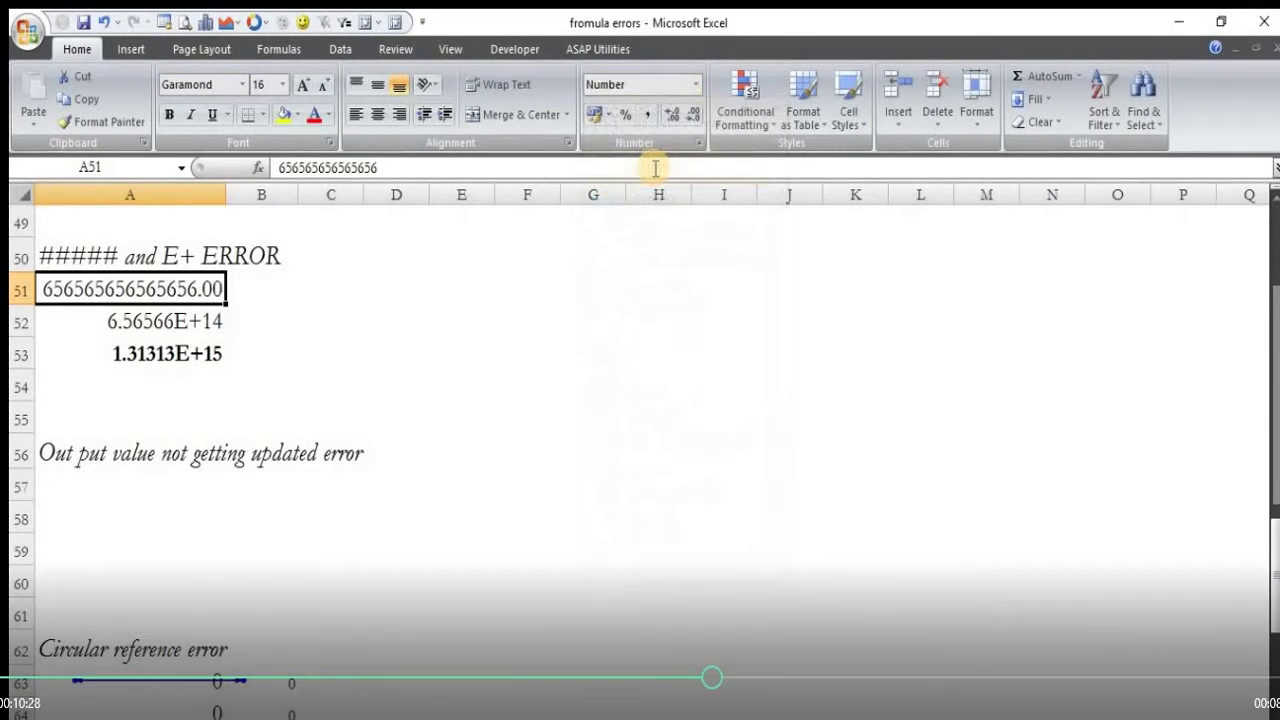
left_click(166, 311)
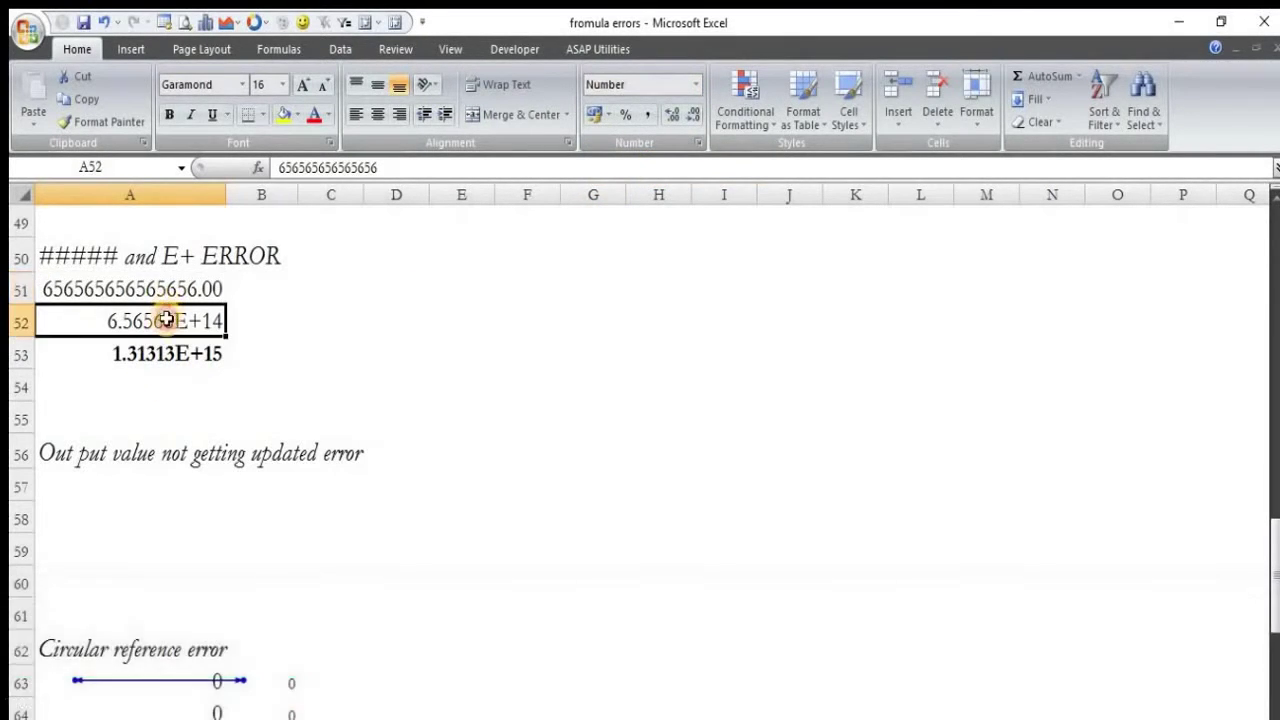
left_click_drag(166, 321, 166, 350)
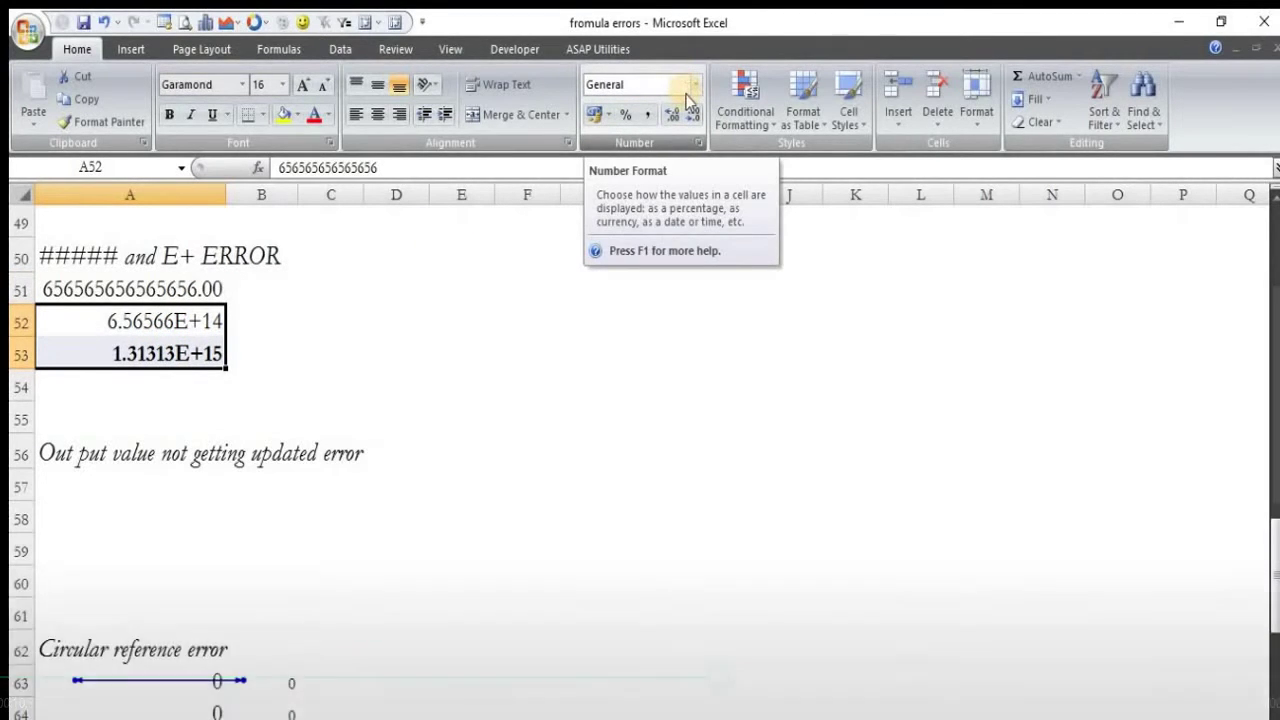
left_click(701, 84)
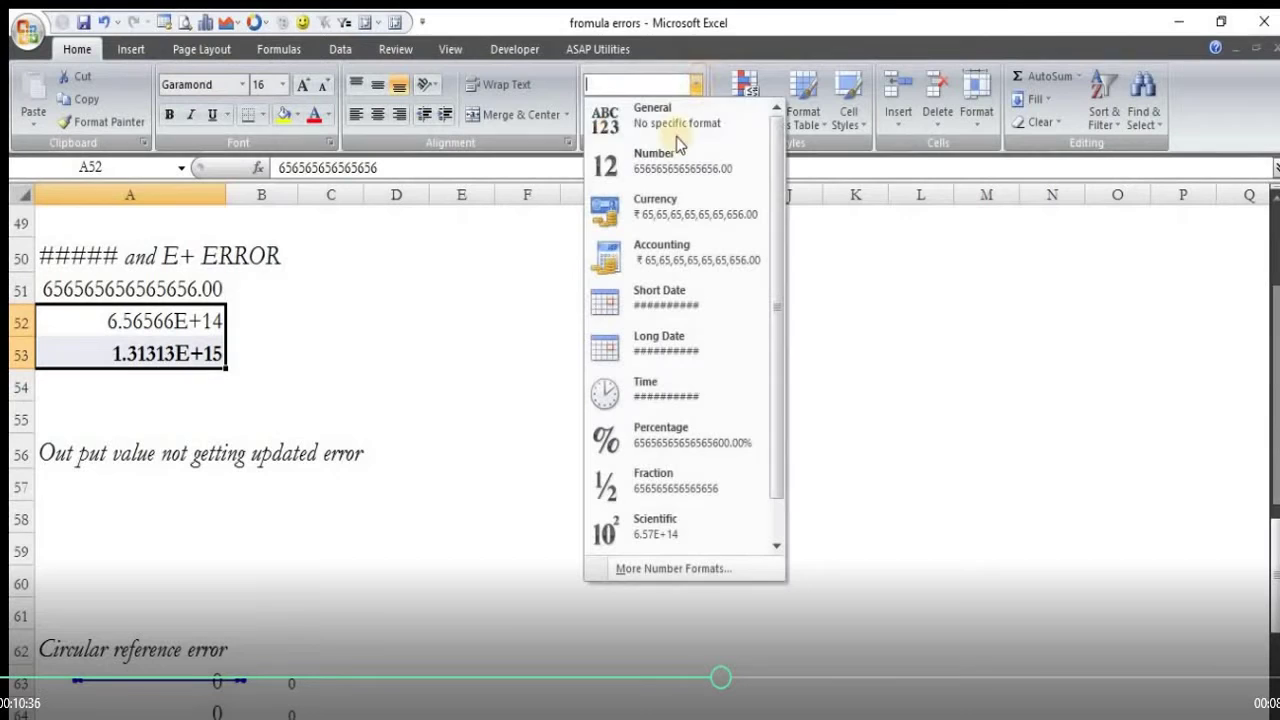
left_click(666, 190)
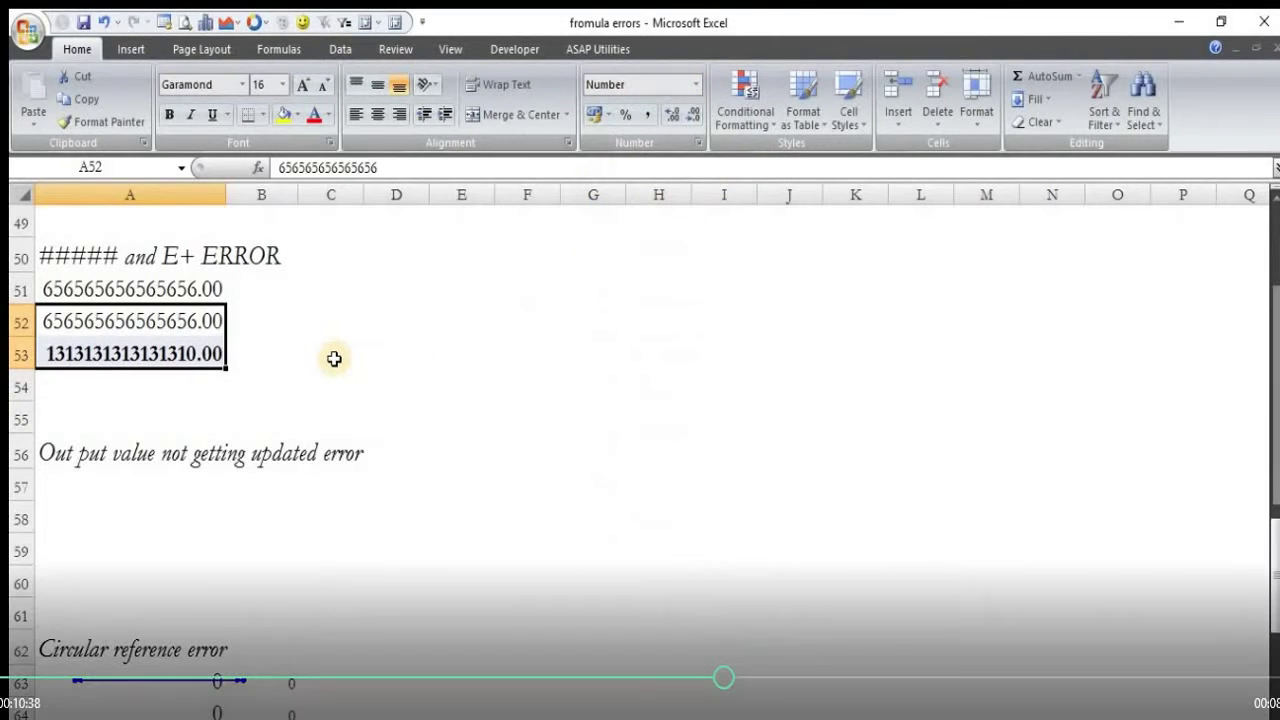
- Select the A53 total, then narrow column A until A51:A53 display #####
left_click(200, 355)
mouse_move(226, 194)
left_mouse_down()
mouse_move(194, 194)
mouse_move(252, 207)
left_mouse_up()
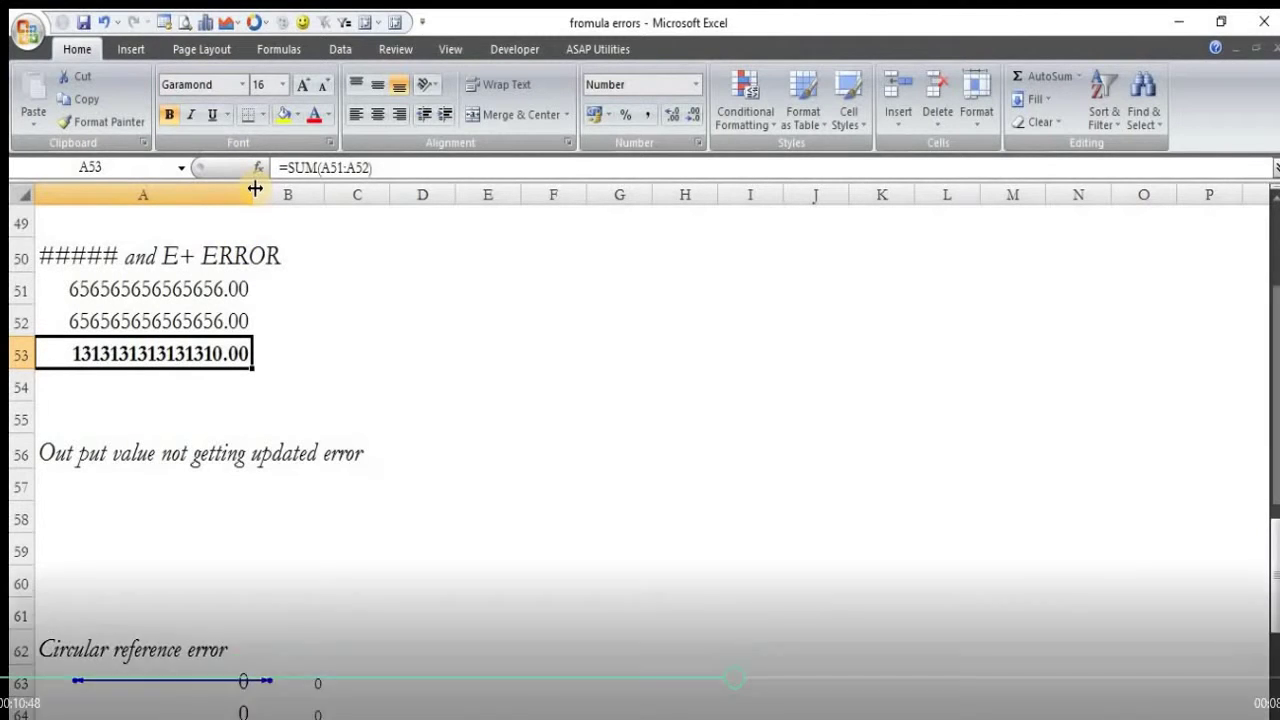
left_click_drag(255, 188, 171, 188)
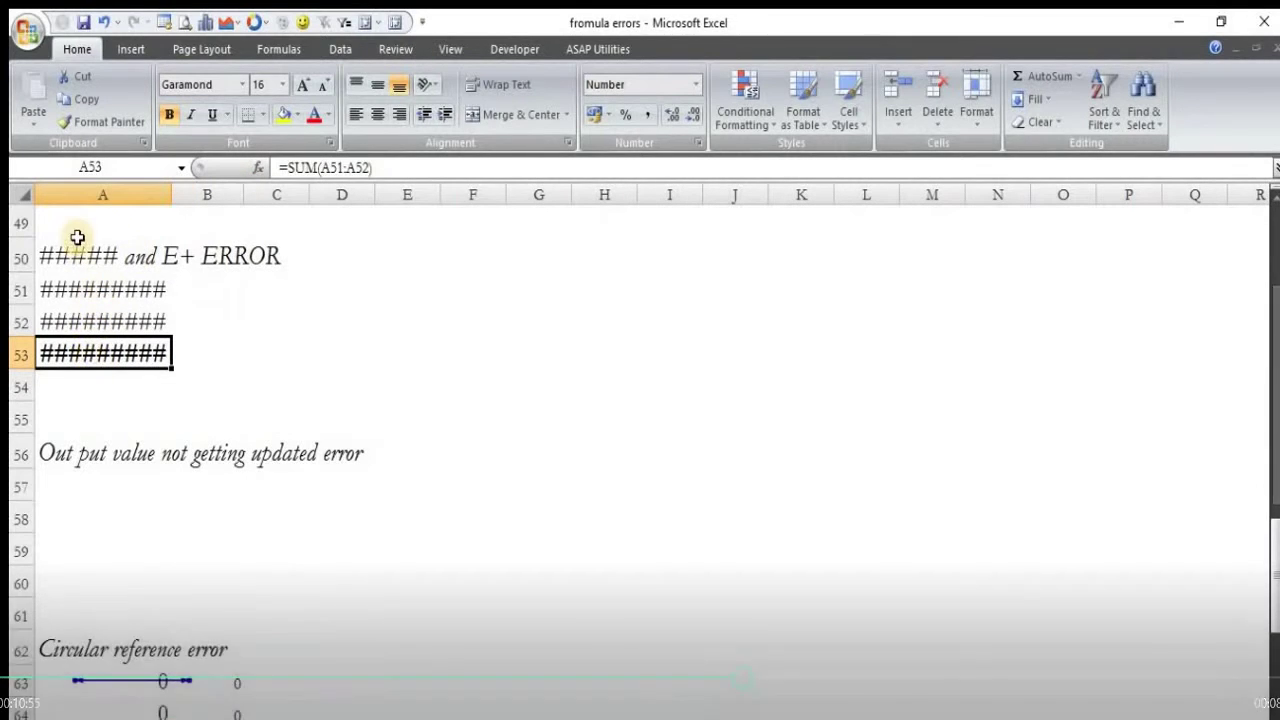
- Check the hidden values in A51:A53, then widen column A so A53 shows 1313131313131310.00
left_click(78, 255)
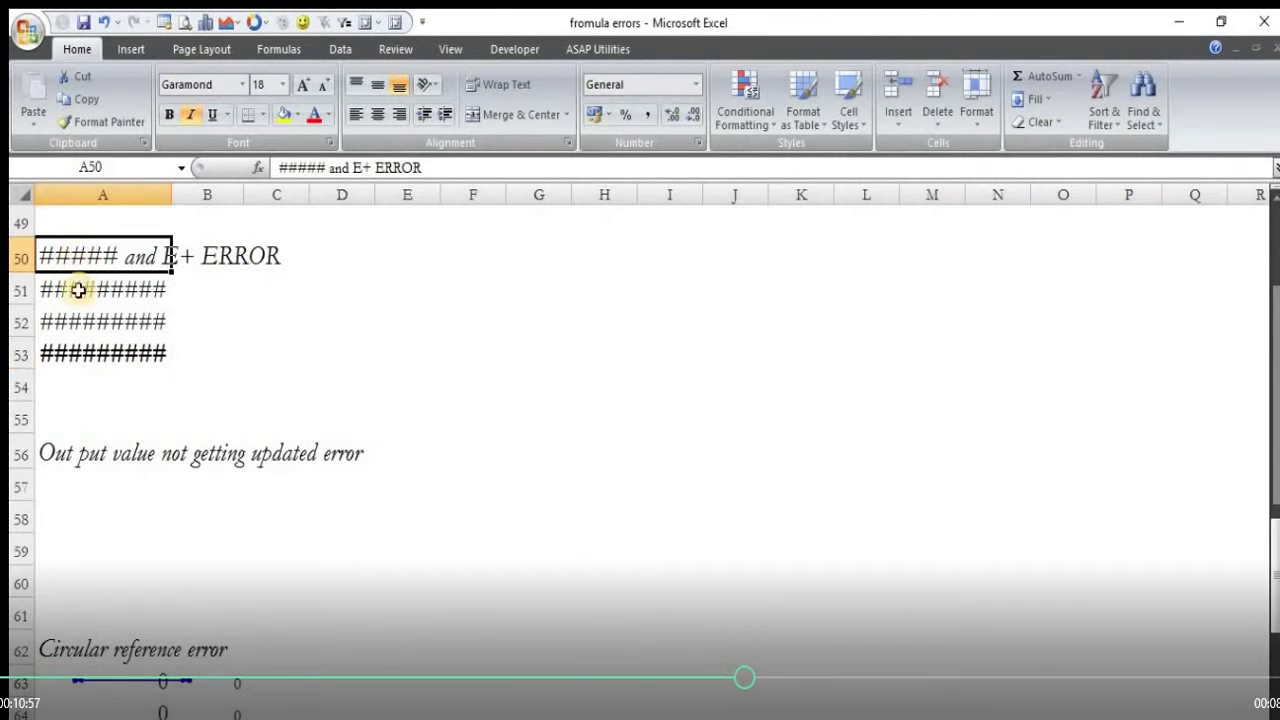
left_click(238, 330)
left_click(100, 288)
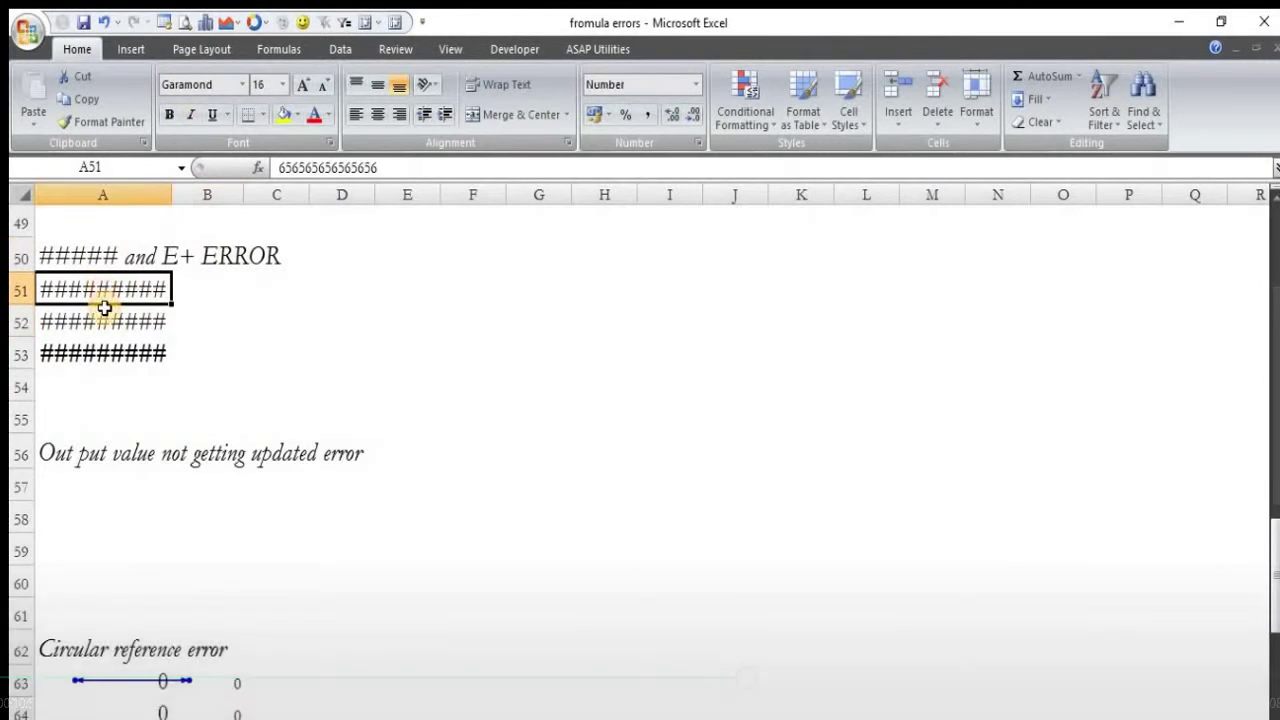
left_click(103, 318)
left_click(103, 351)
left_click(109, 323)
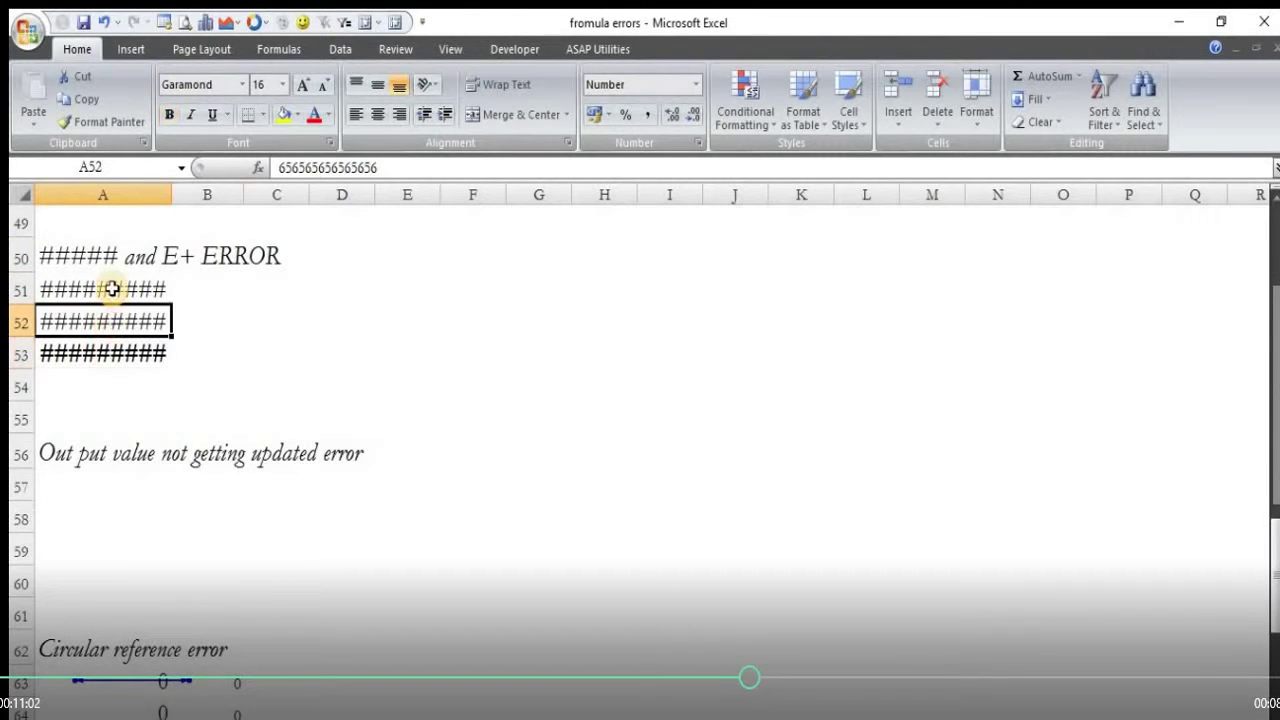
left_click(113, 289)
left_click(114, 326)
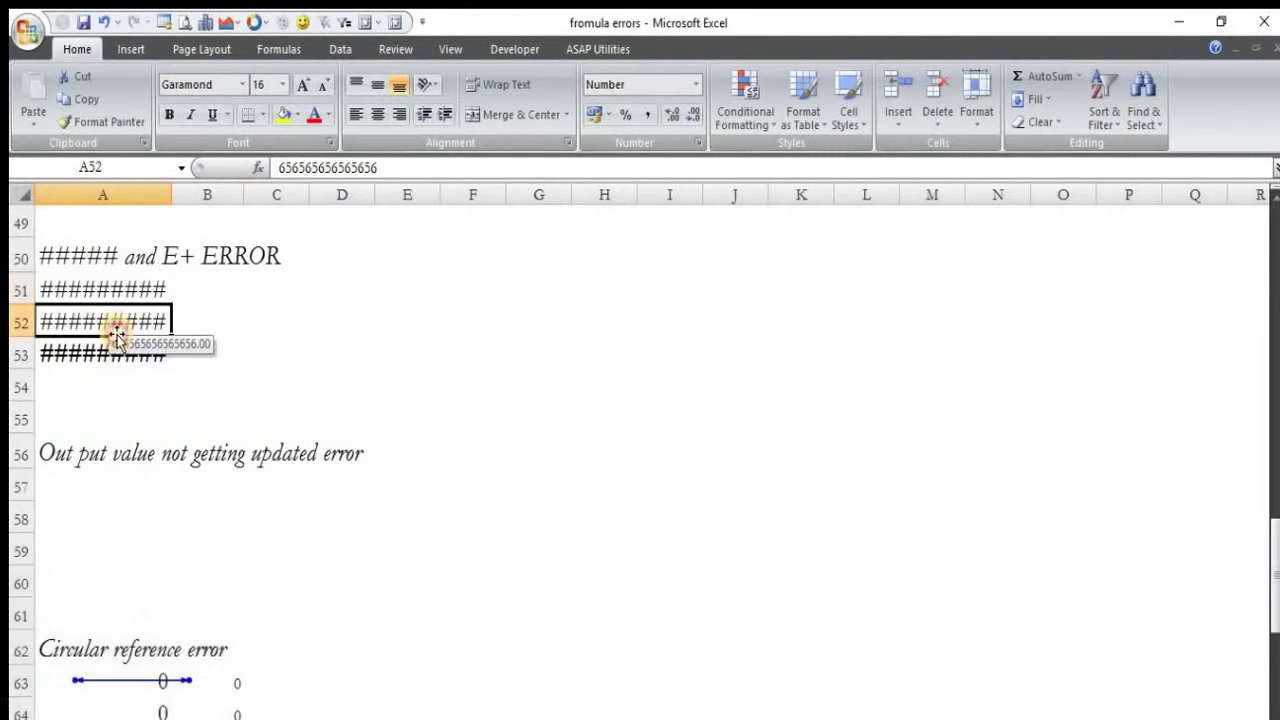
left_click(114, 352)
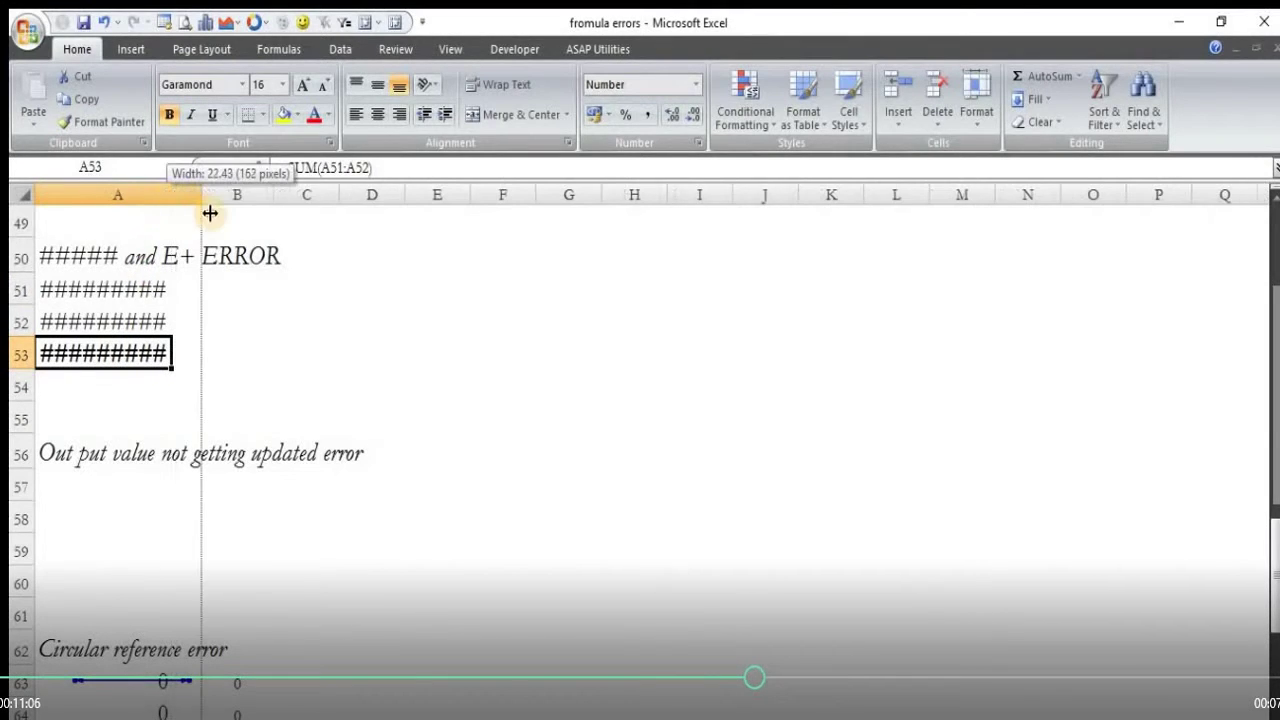
left_click_drag(166, 199, 239, 199)
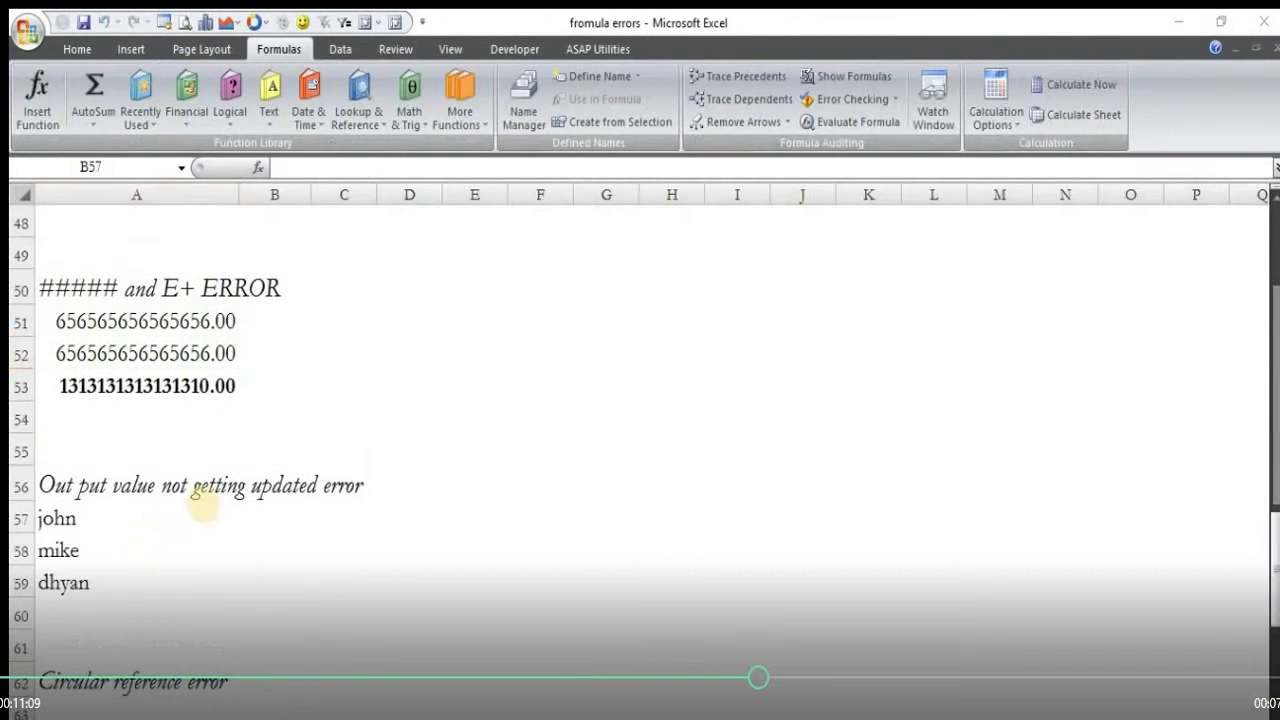
- Enter =UPPER(A57) in B57 to uppercase the first name
left_click(179, 517)
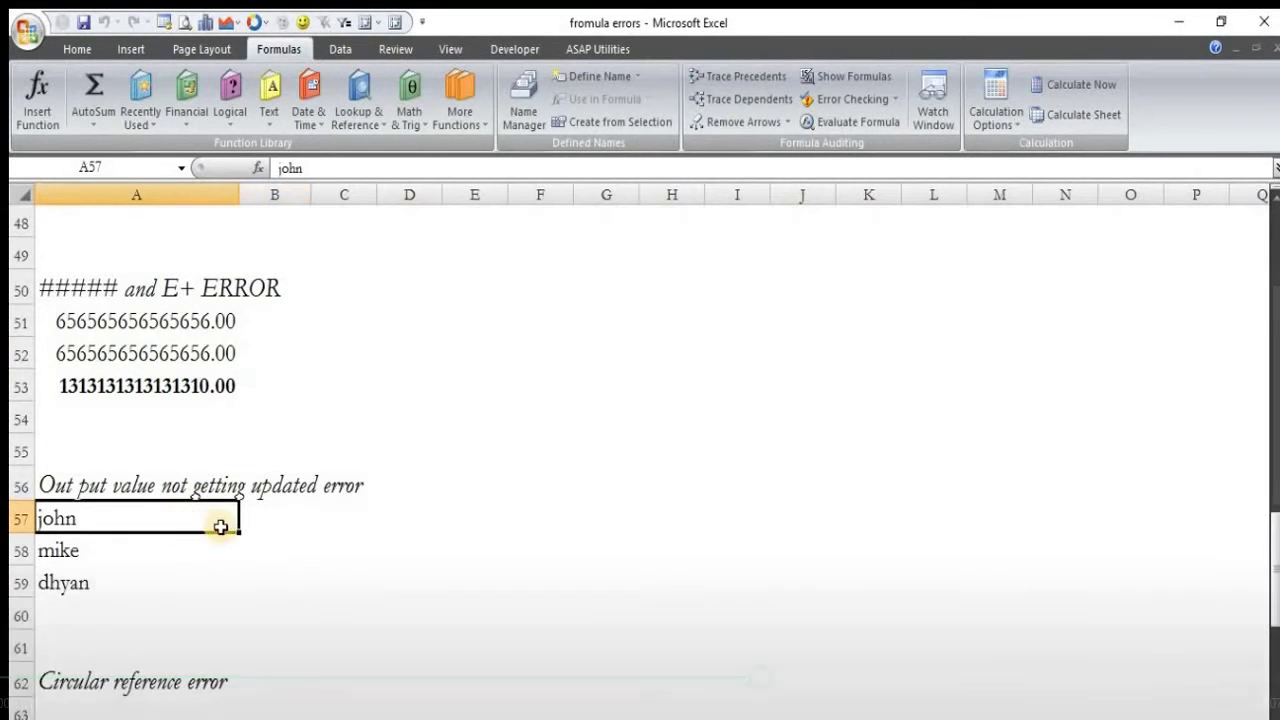
left_click(276, 520)
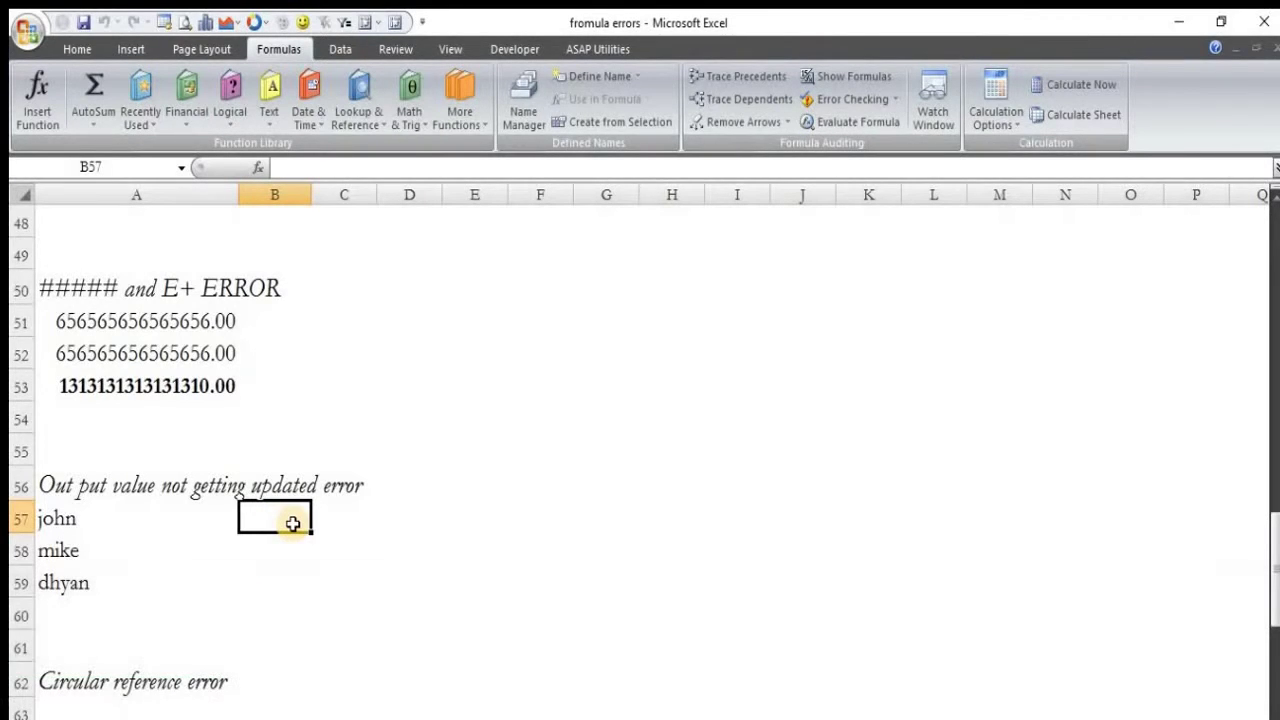
type("=")
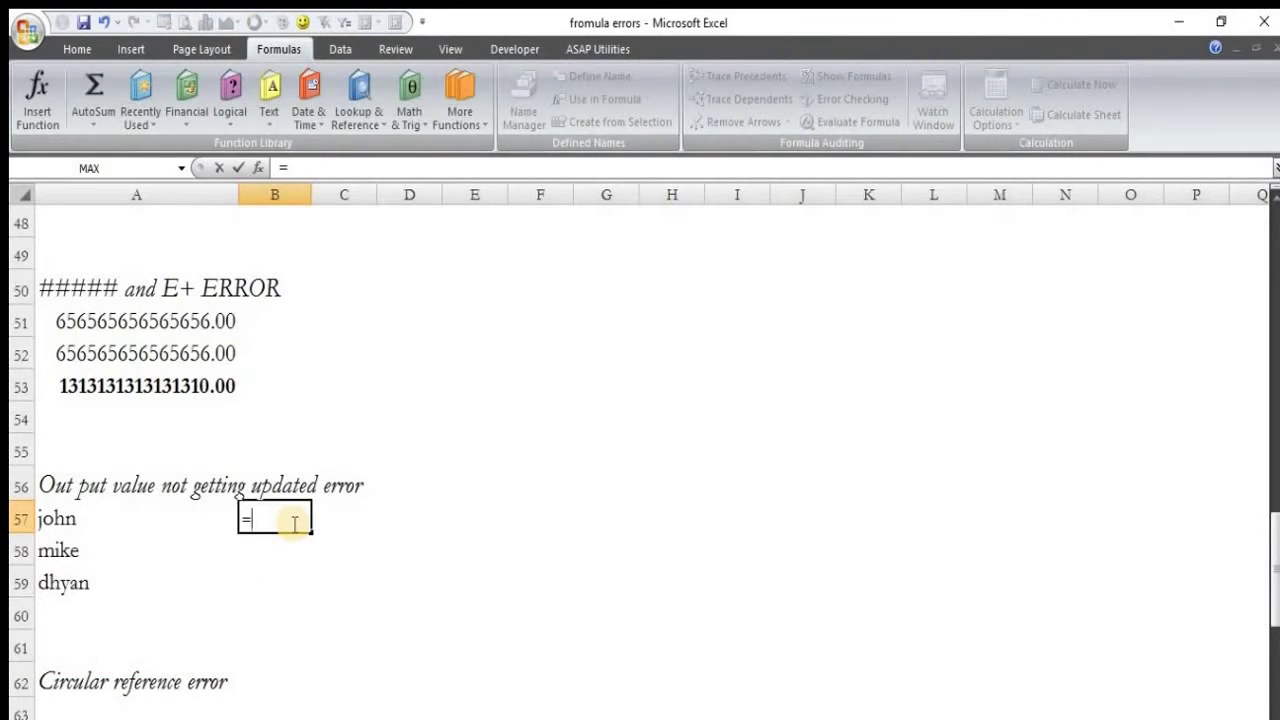
type("supp")
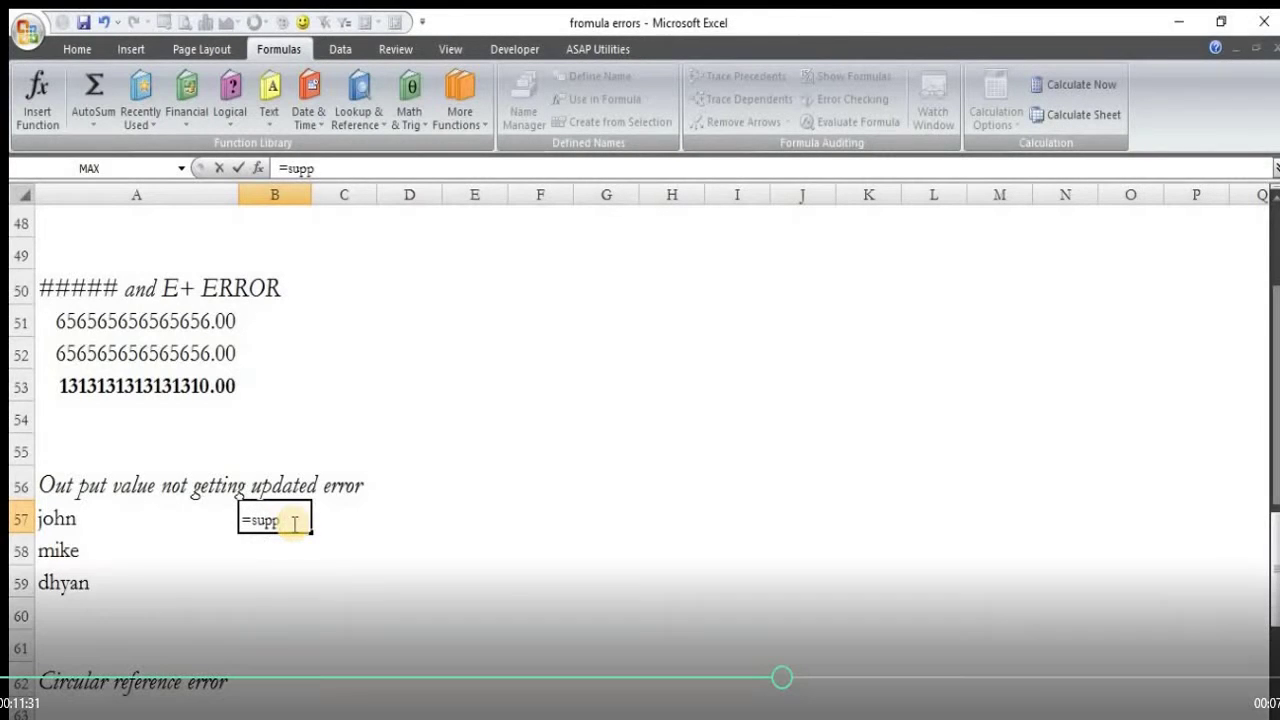
key("BackSpace")
key("BackSpace")
type("upp")
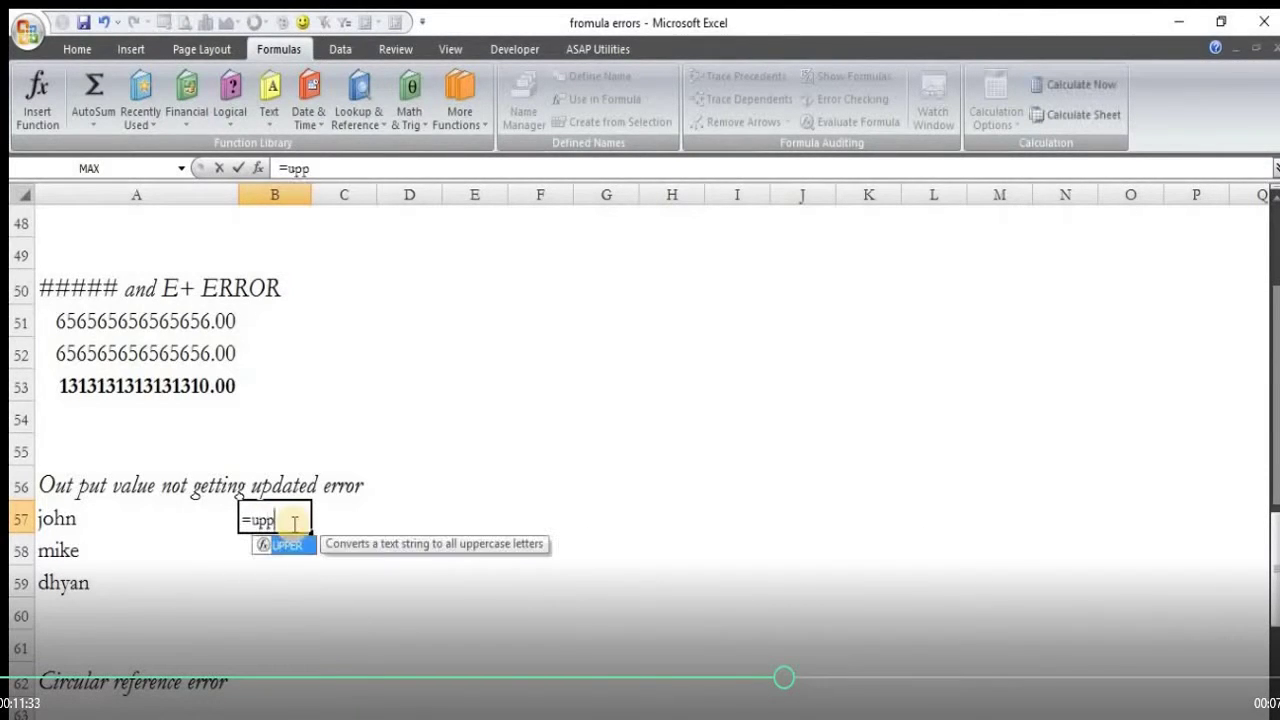
key("Tab")
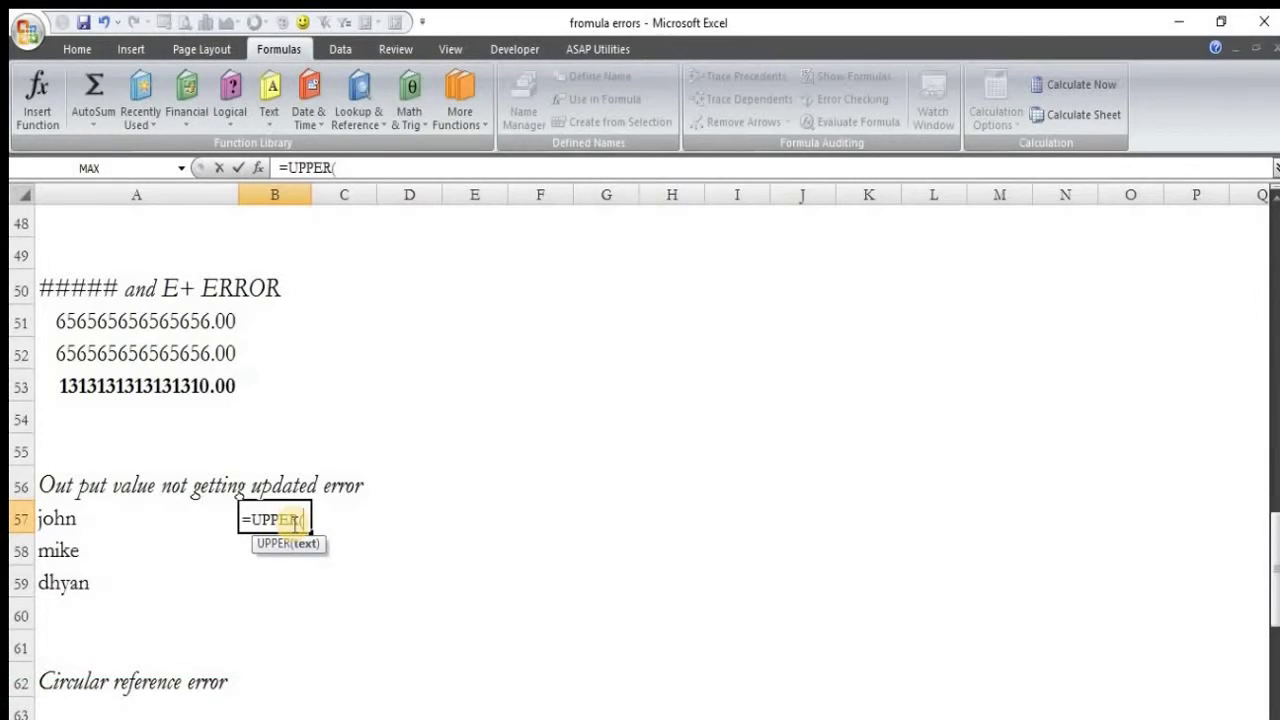
key("Left")
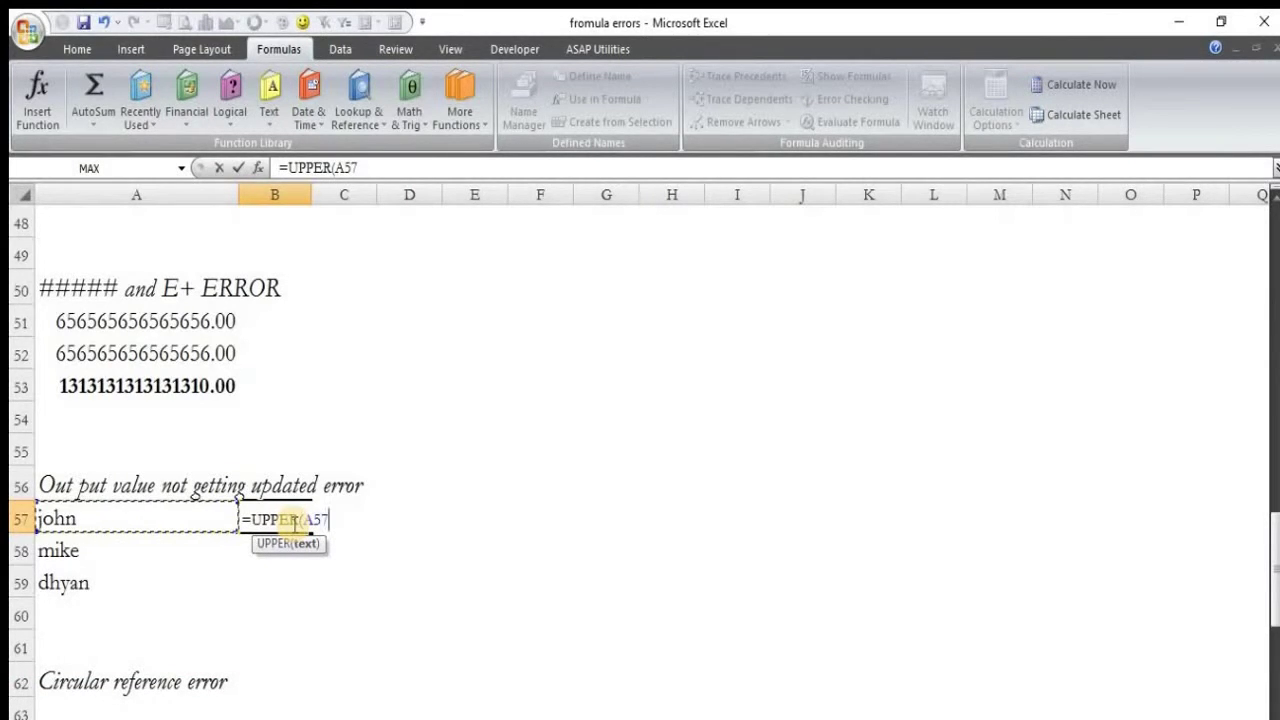
key("Return")
- Fill the B57 formula down through B59
left_click(292, 523)
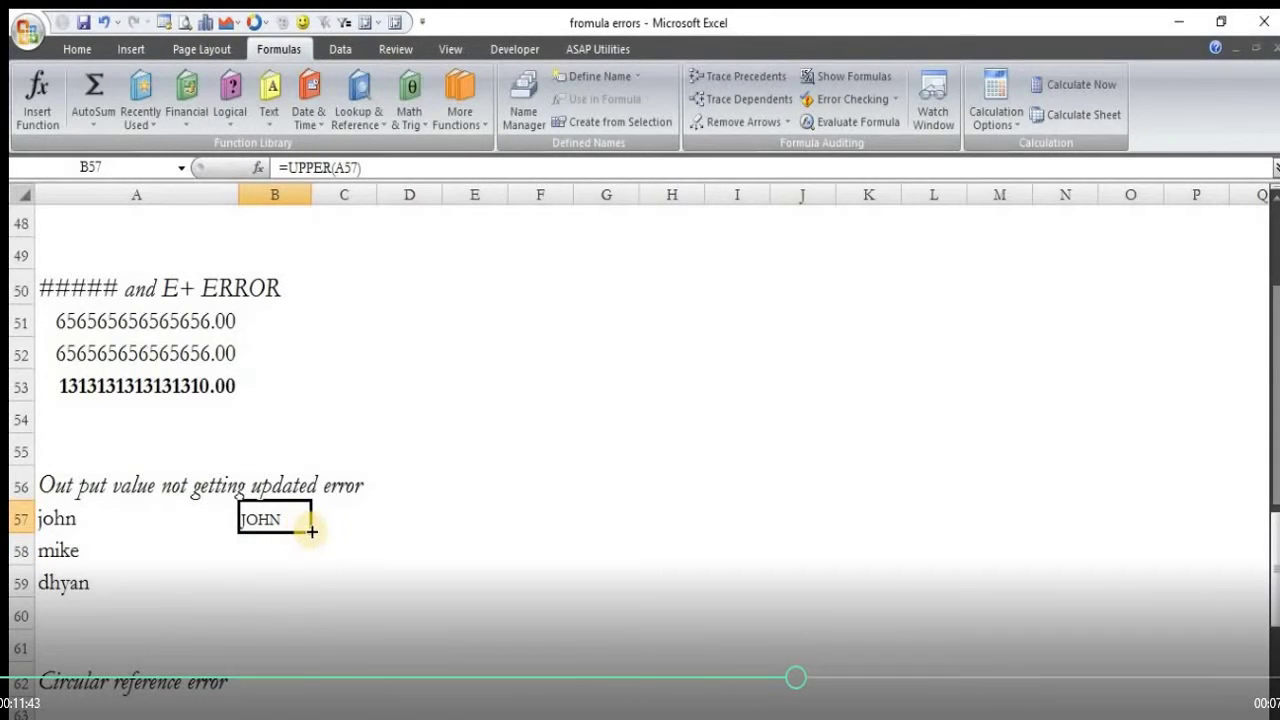
left_click_drag(311, 537, 303, 585)
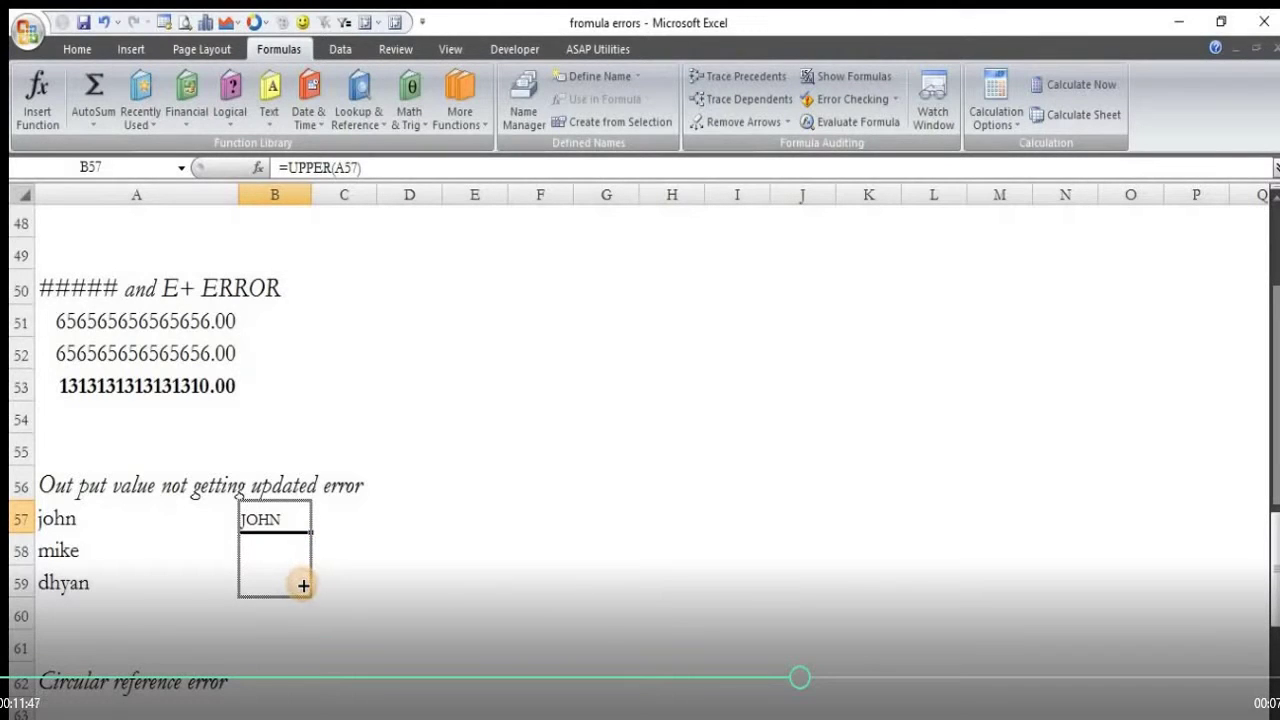
left_click_drag(303, 585, 303, 585)
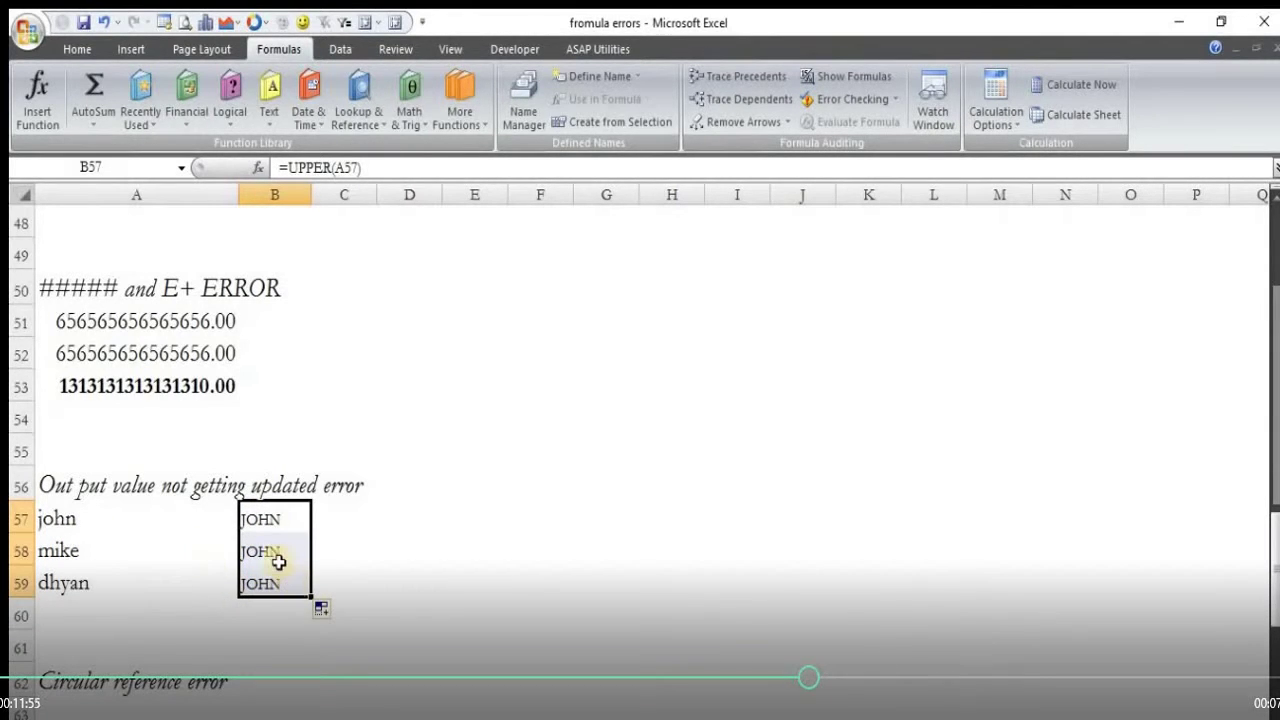
- Change Calculation Options from Manual to Automatic so B58 and B59 show MIKE and DHYAN
left_click(353, 549)
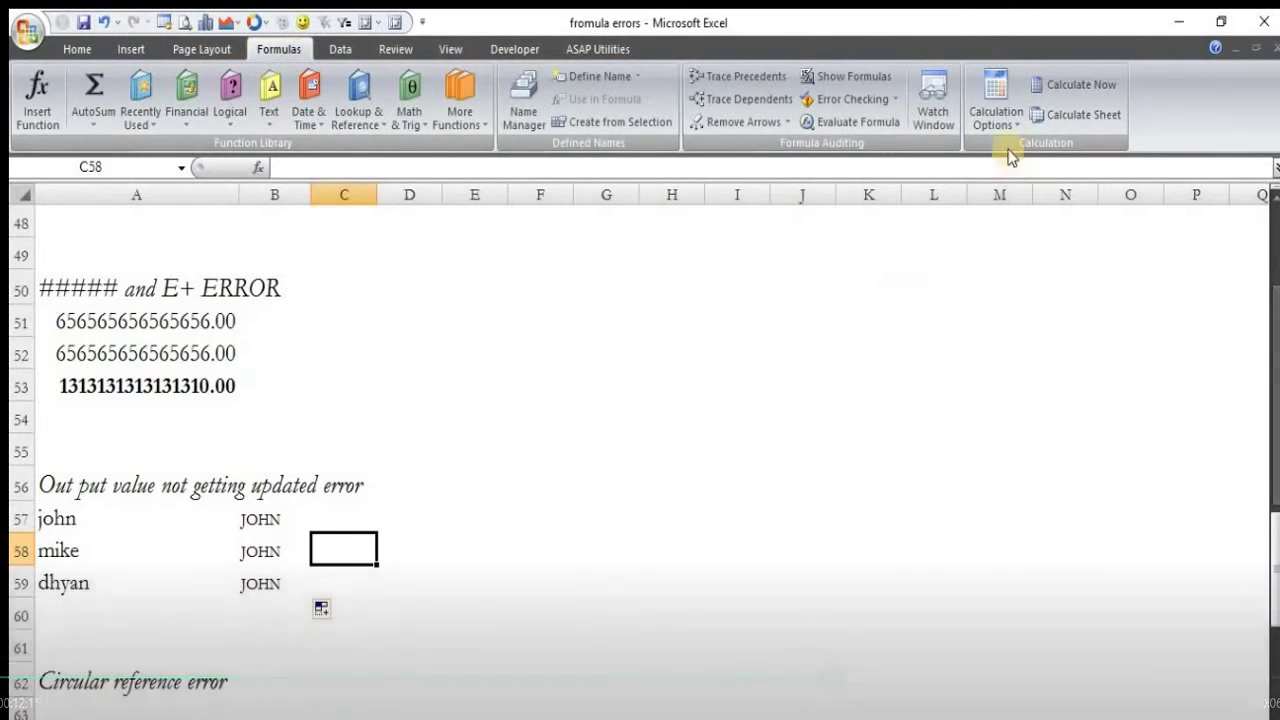
left_click(996, 112)
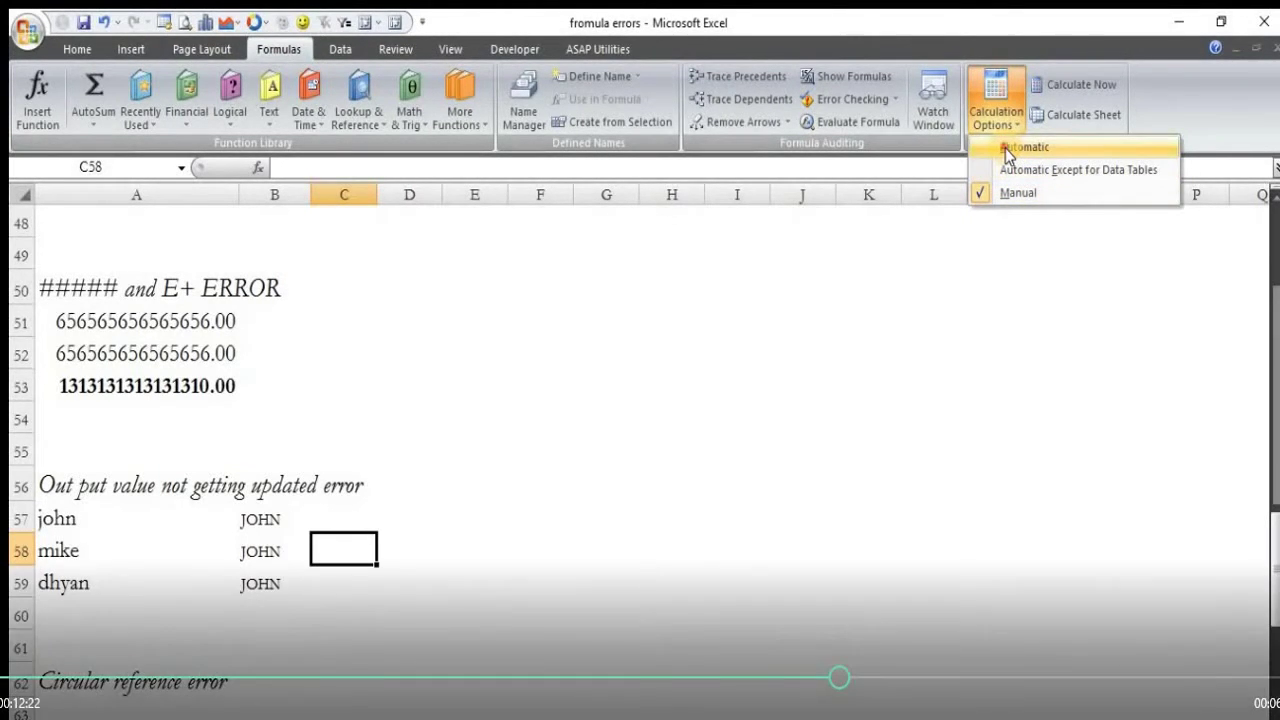
left_click(1007, 150)
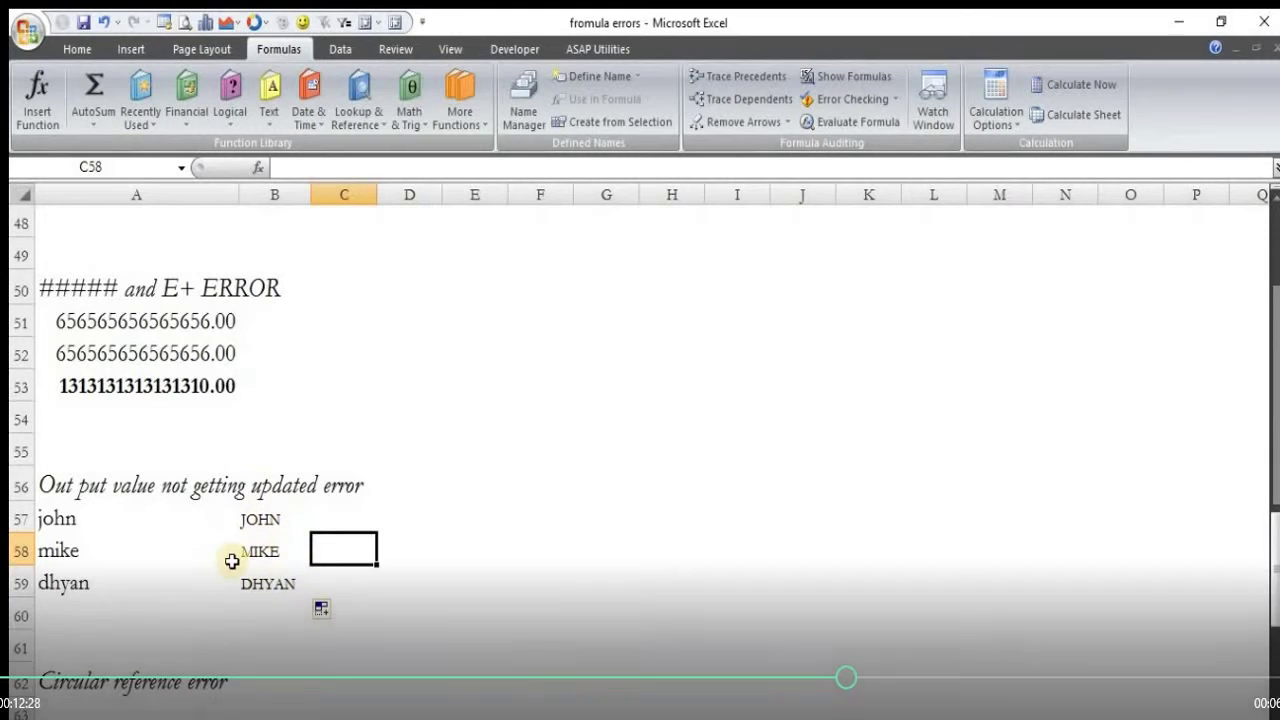
- Scroll down to the text-as-formula and aggregate examples in rows 68-81
scroll(231, 561, "down", 1)
scroll(231, 565, "down", 1)
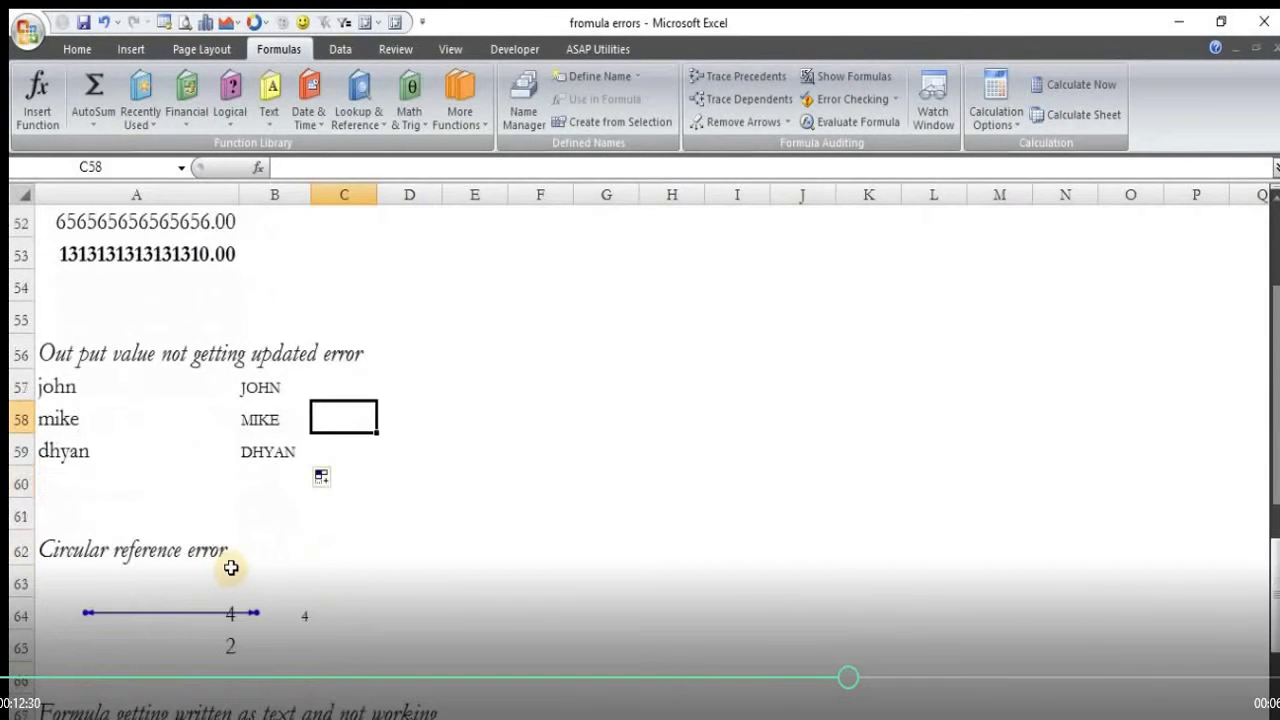
scroll(228, 560, "down", 1)
scroll(180, 495, "down", 2)
scroll(115, 410, "down", 2)
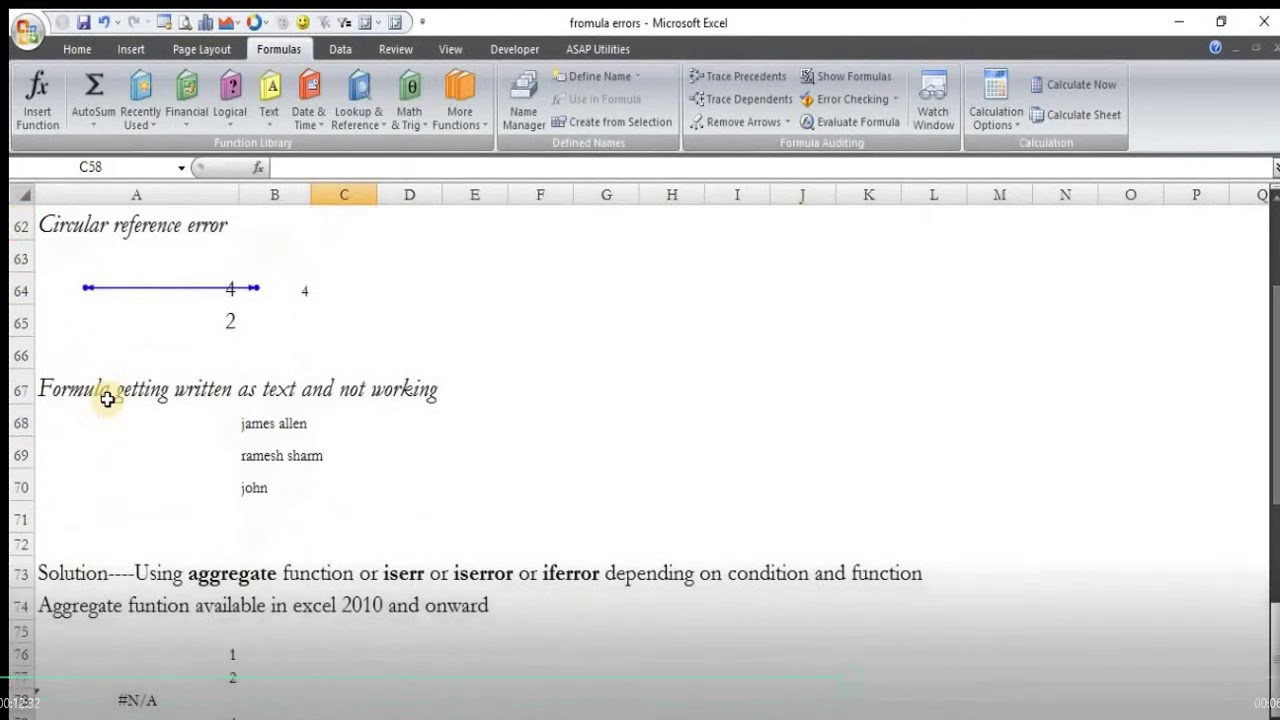
scroll(100, 385, "up", 1)
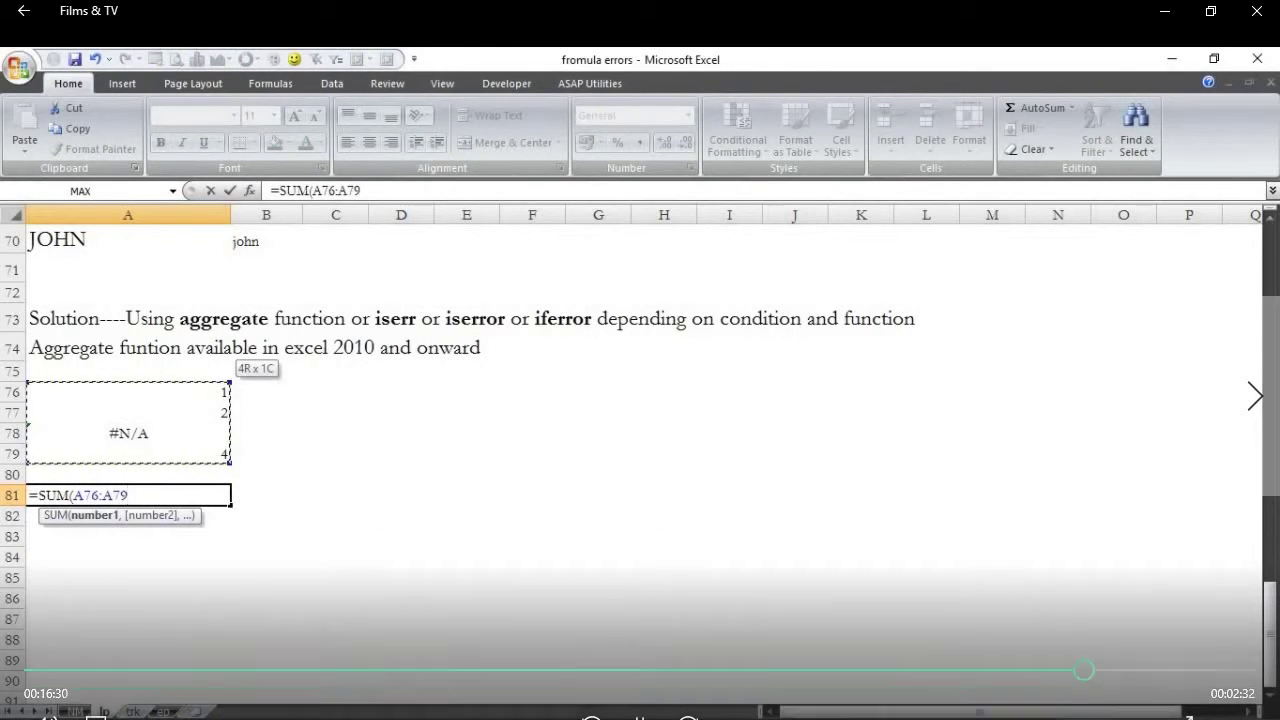
- Move left in the A81 entry, which now holds only an equals sign
key("Left")
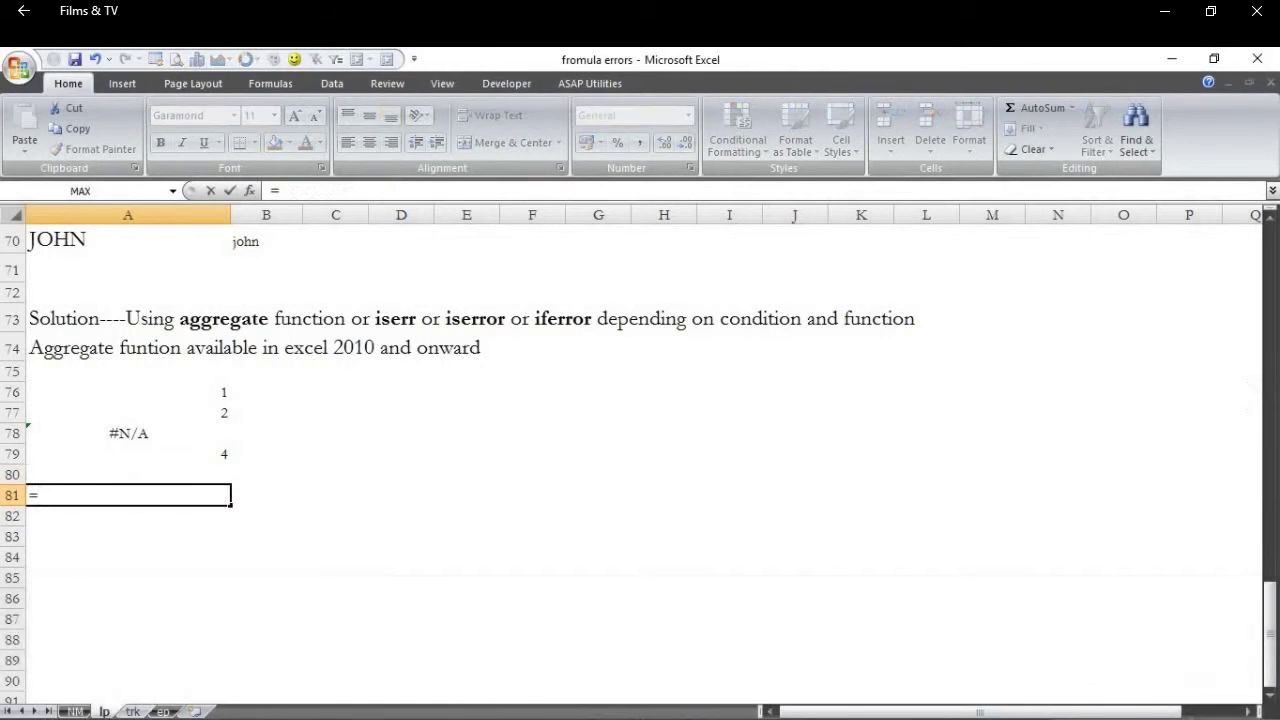